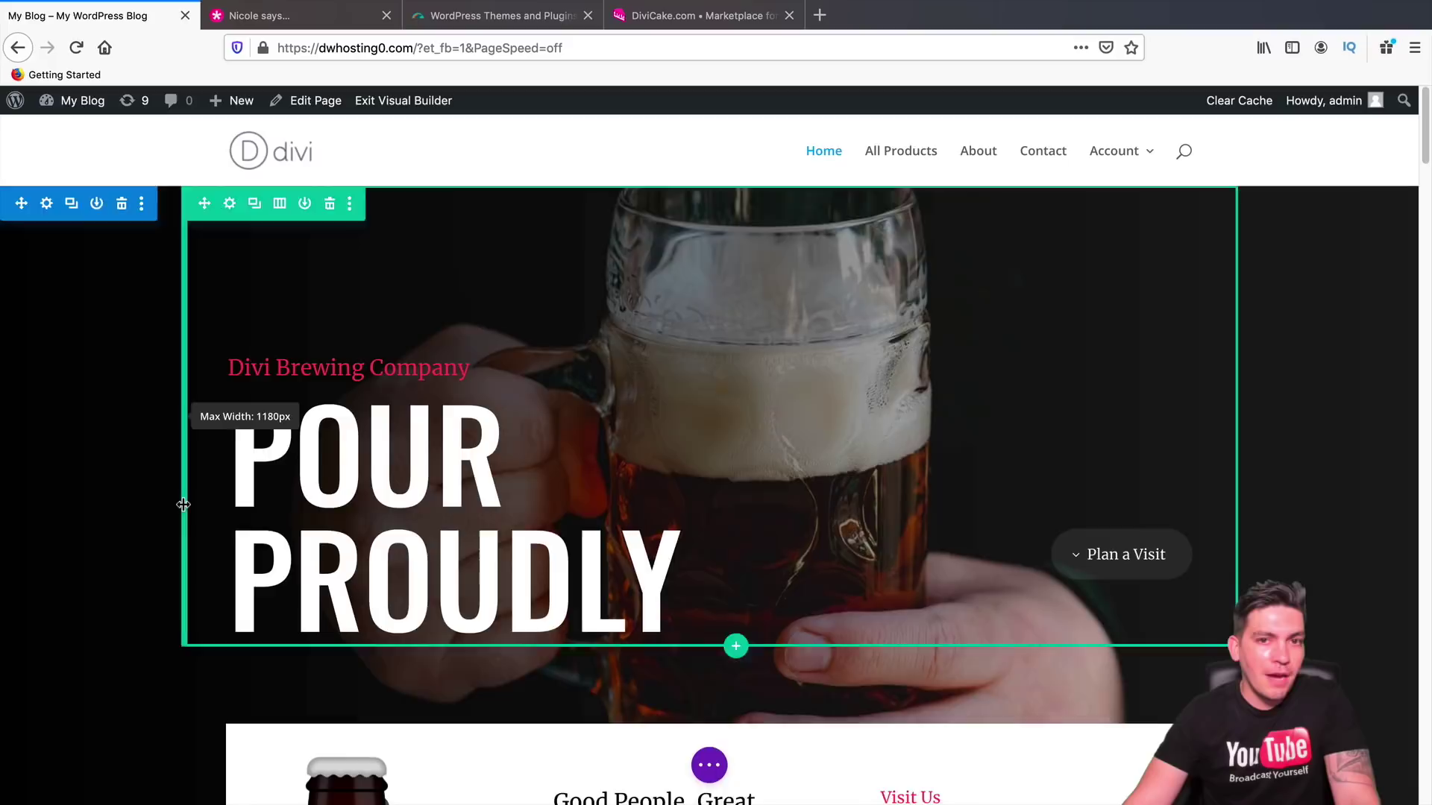
Step: Open the beer bottle image's Advanced settings and expand its Scroll Effects options
scroll(175, 516, "down", 4)
scroll(176, 516, "down", 1)
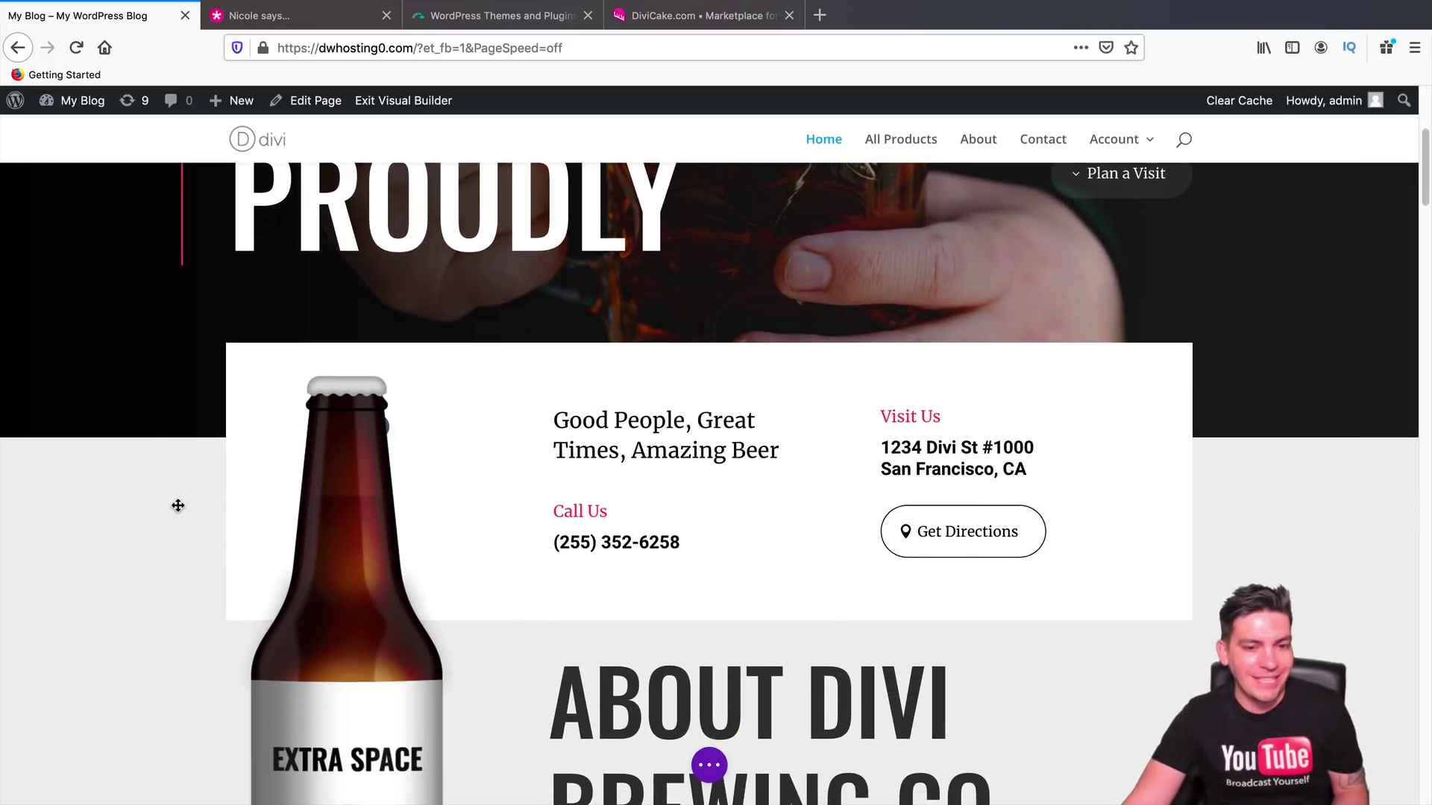
scroll(177, 507, "down", 1)
scroll(177, 506, "down", 3)
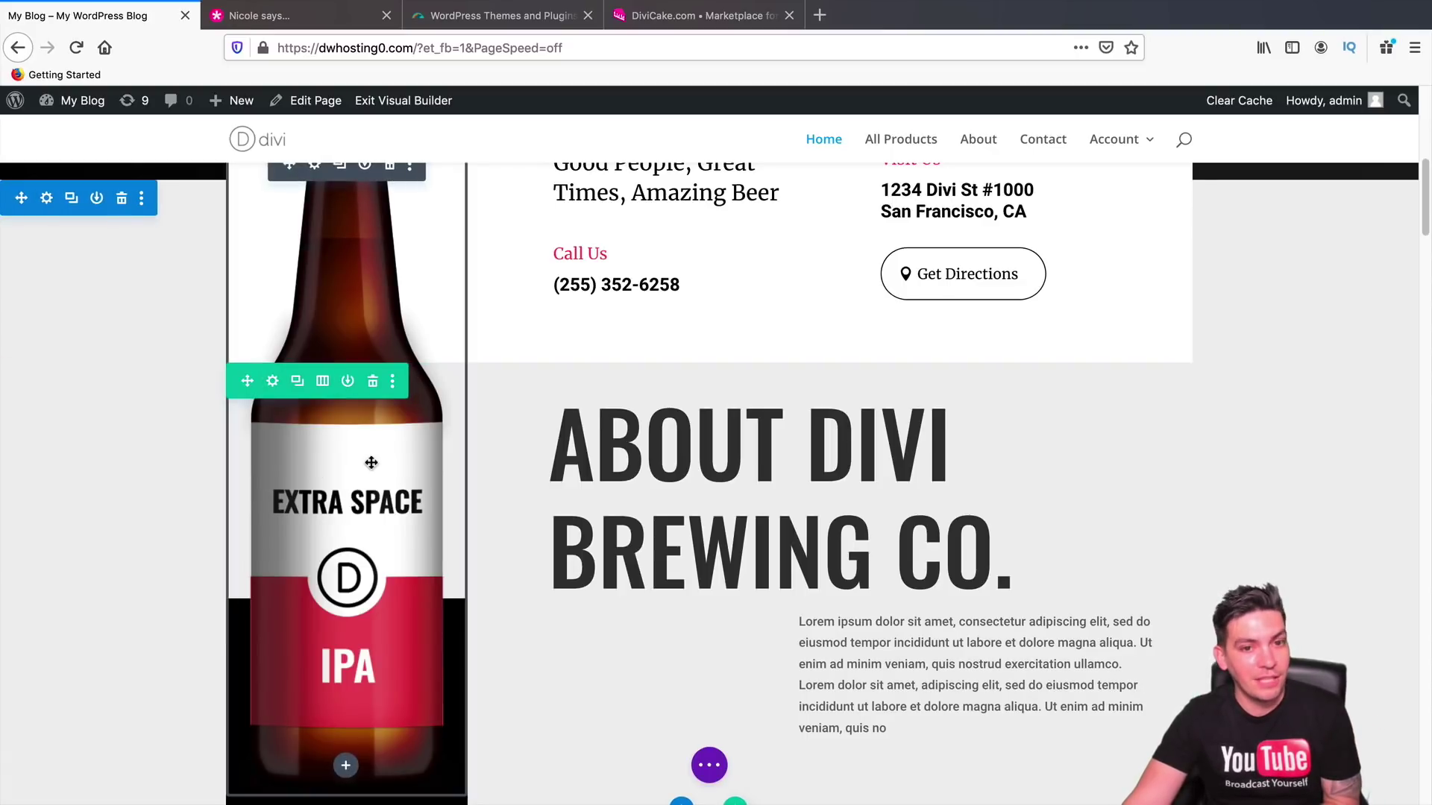
scroll(367, 486, "up", 3)
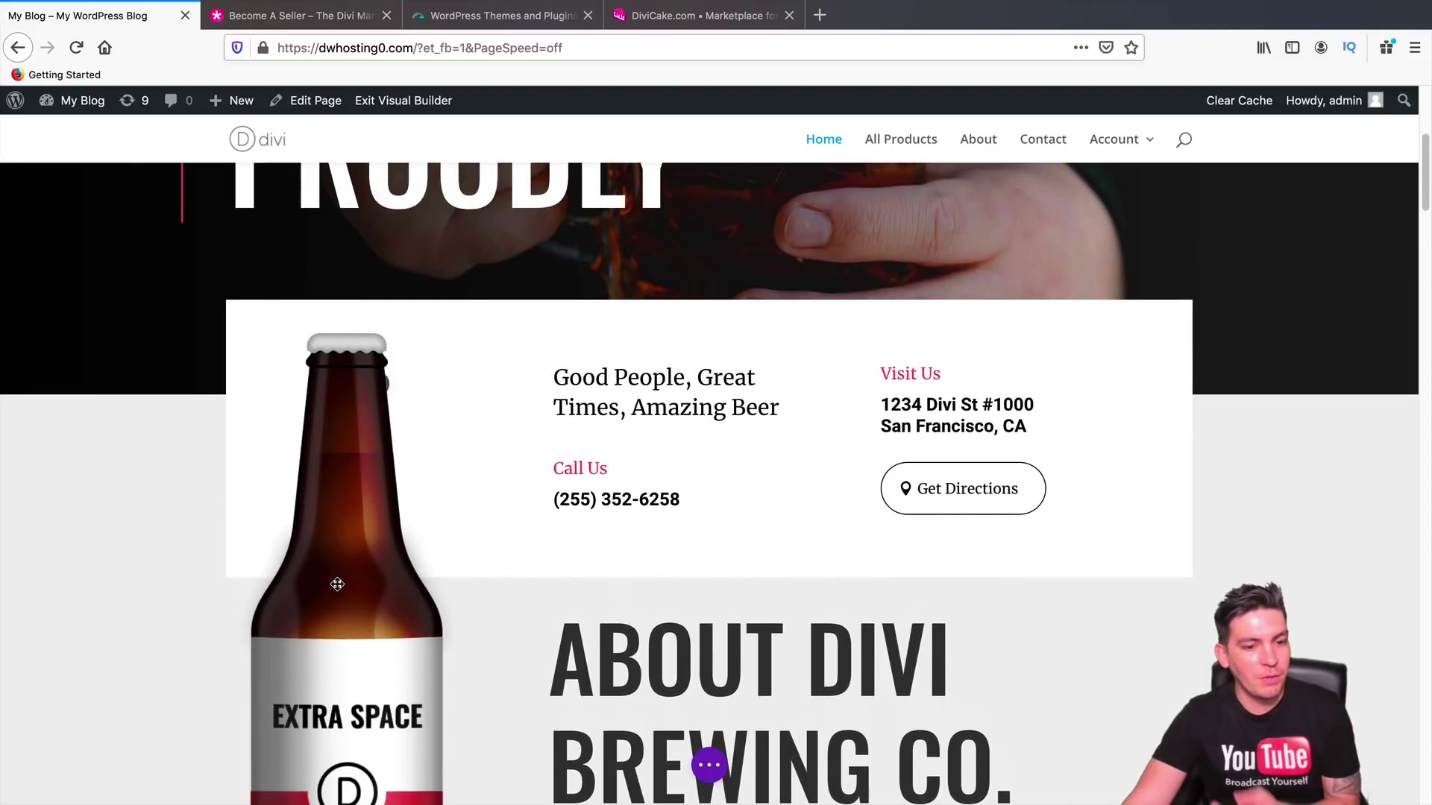
scroll(337, 584, "down", 2)
scroll(349, 571, "down", 2)
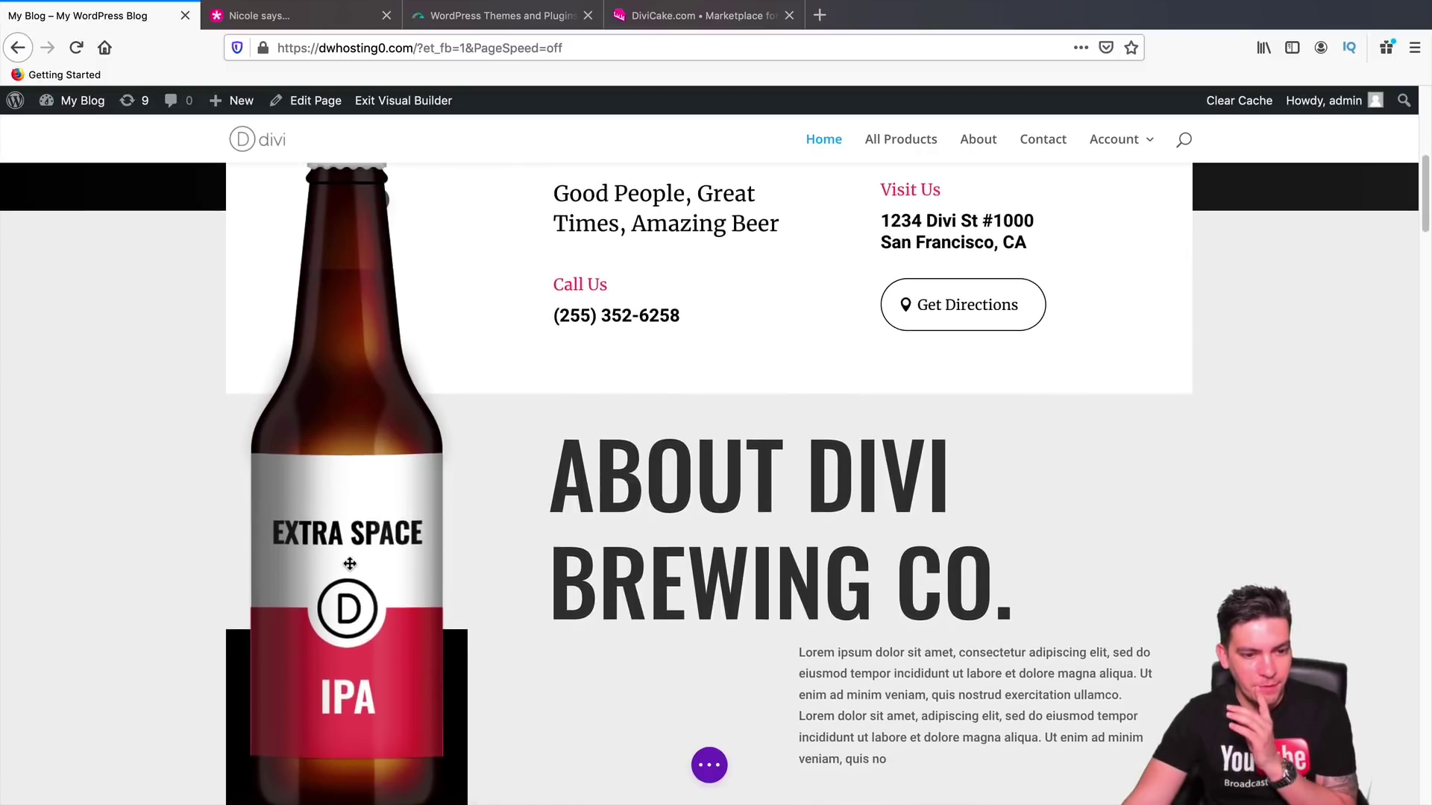
scroll(351, 567, "up", 1)
scroll(354, 557, "down", 1)
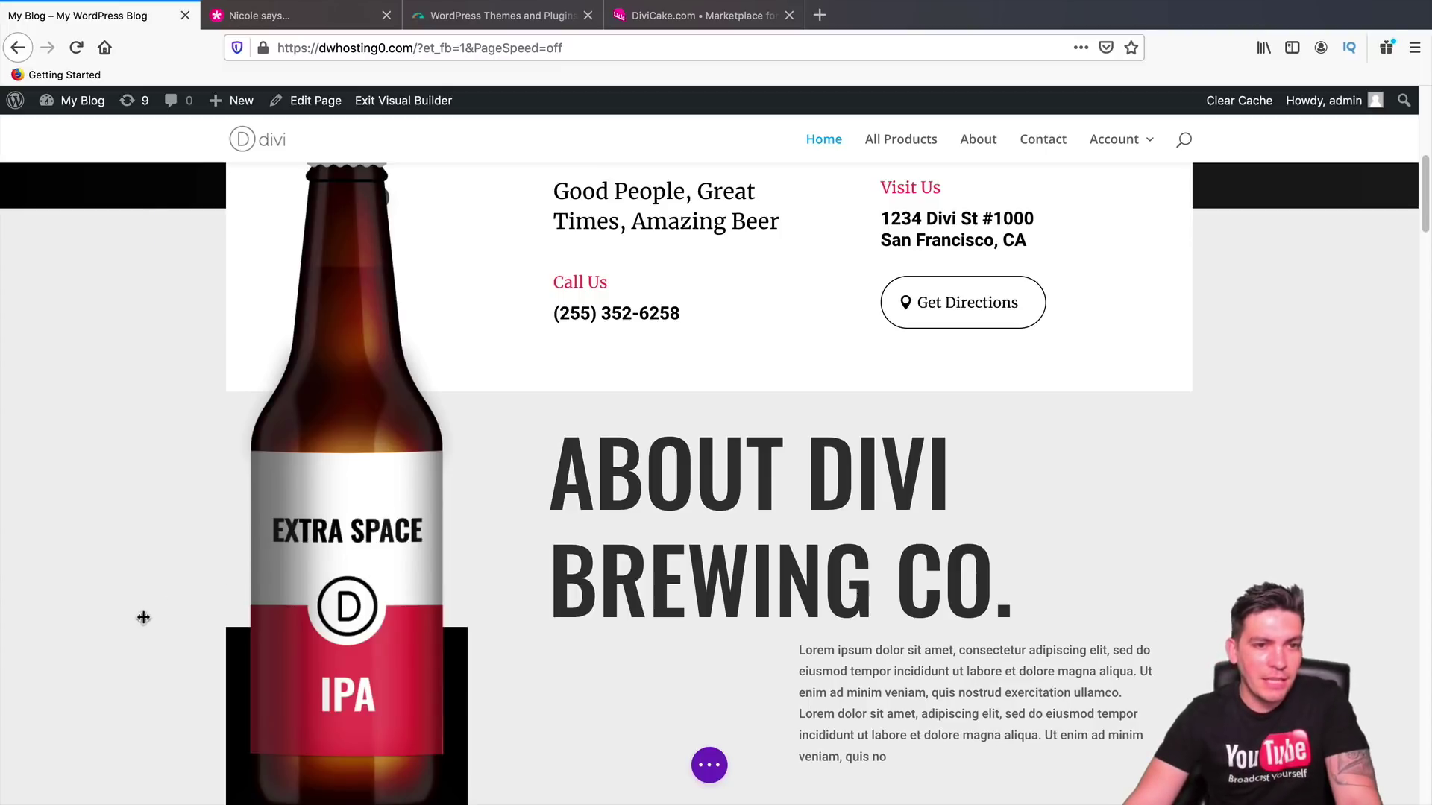
scroll(152, 596, "up", 2)
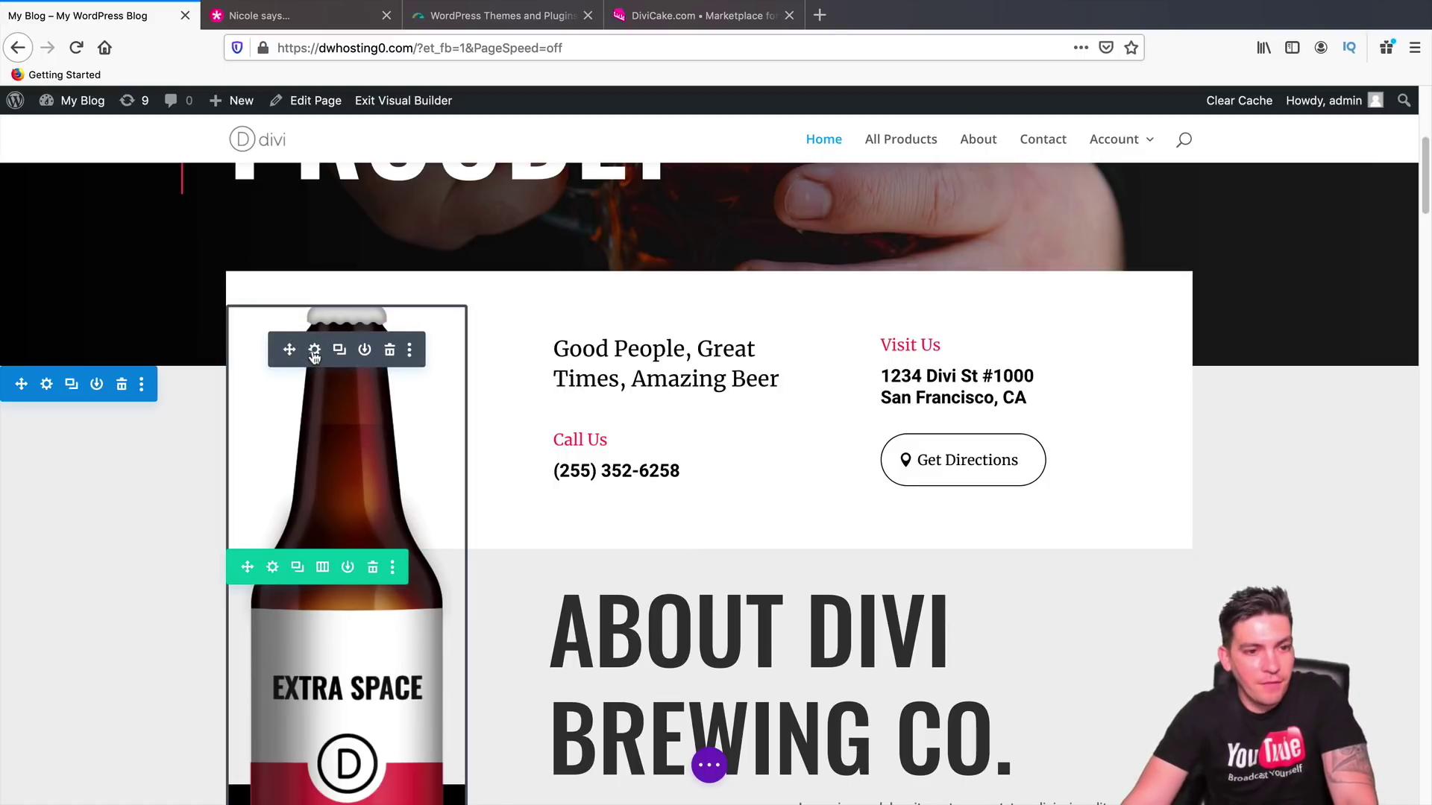
left_click(315, 350)
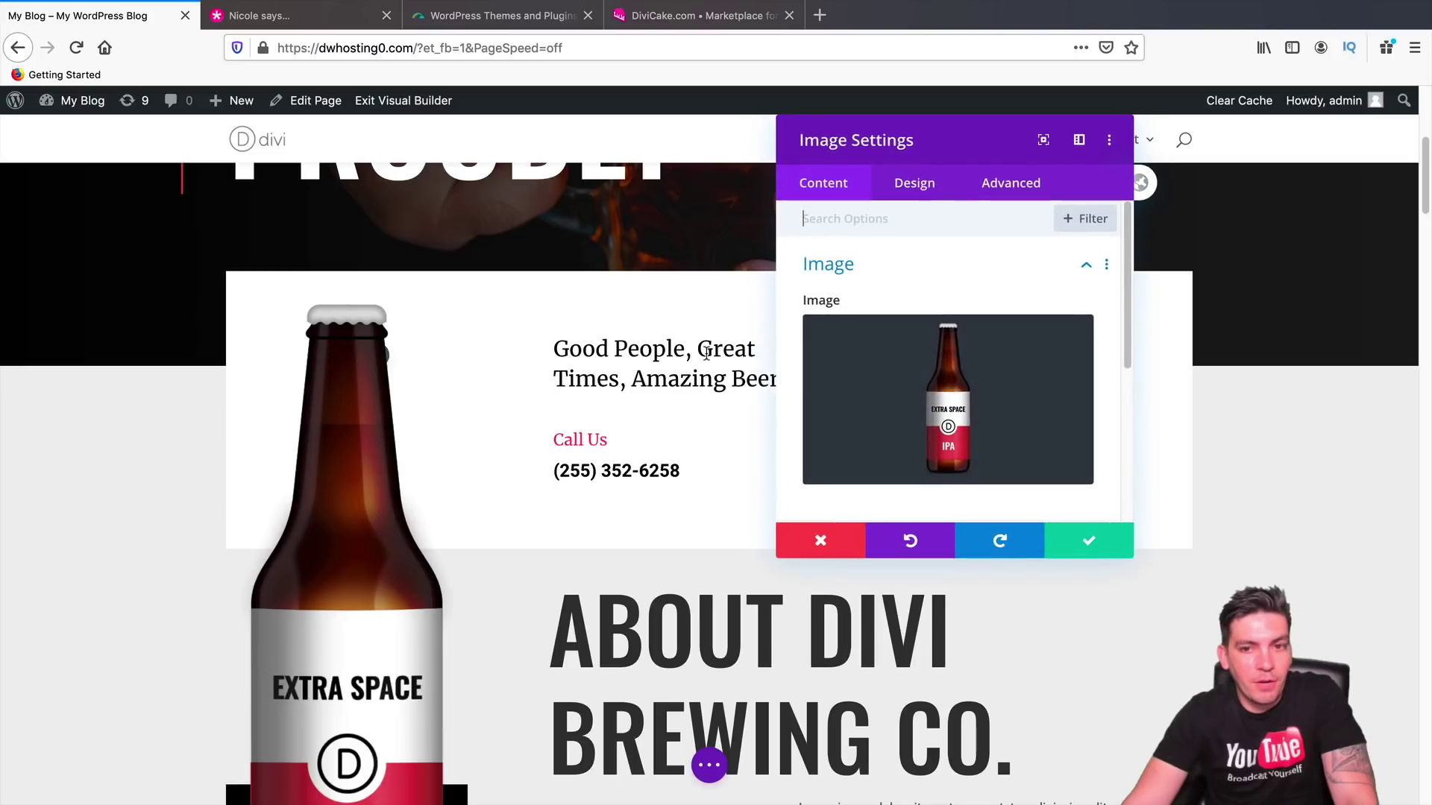
left_click(1022, 190)
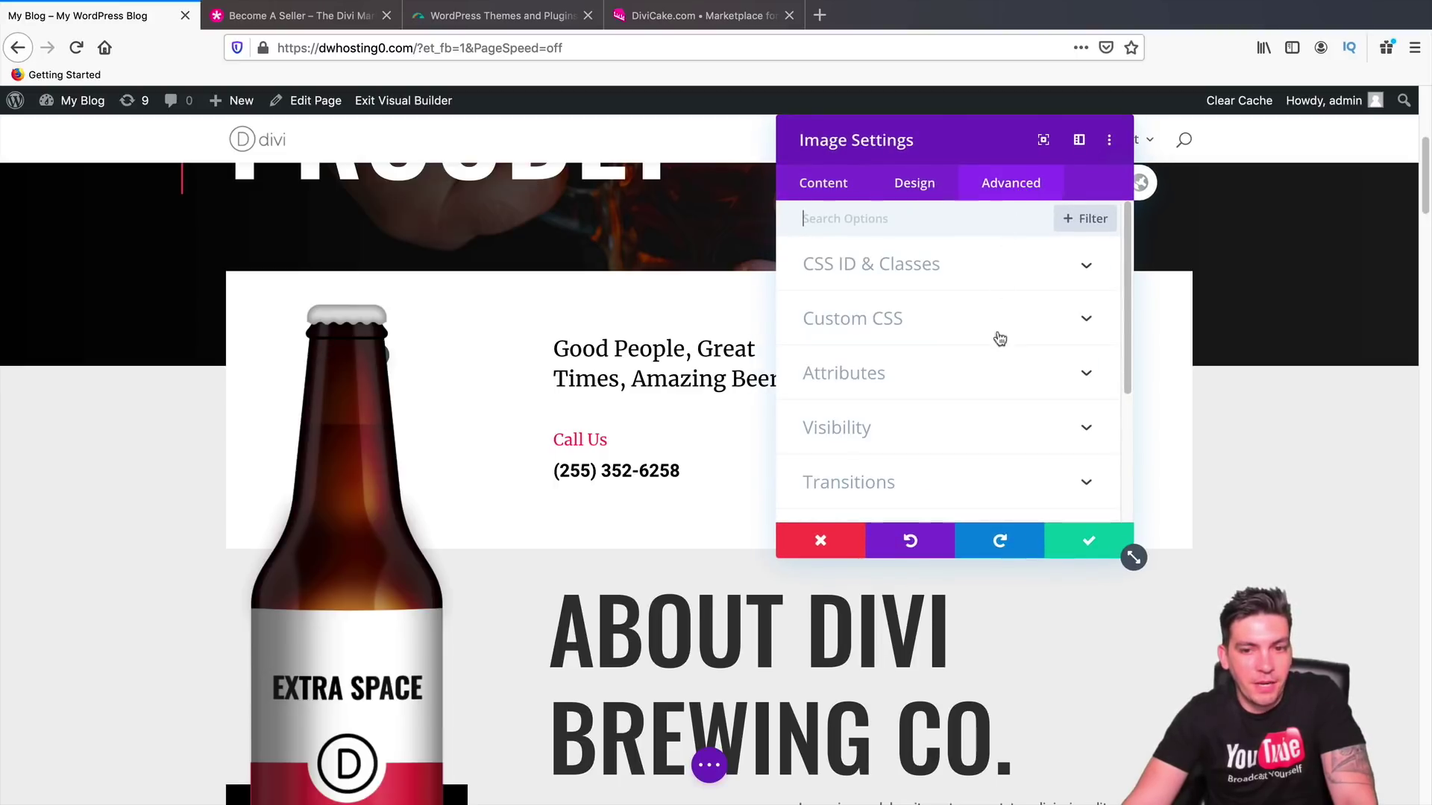
scroll(1001, 343, "down", 3)
left_click(957, 428)
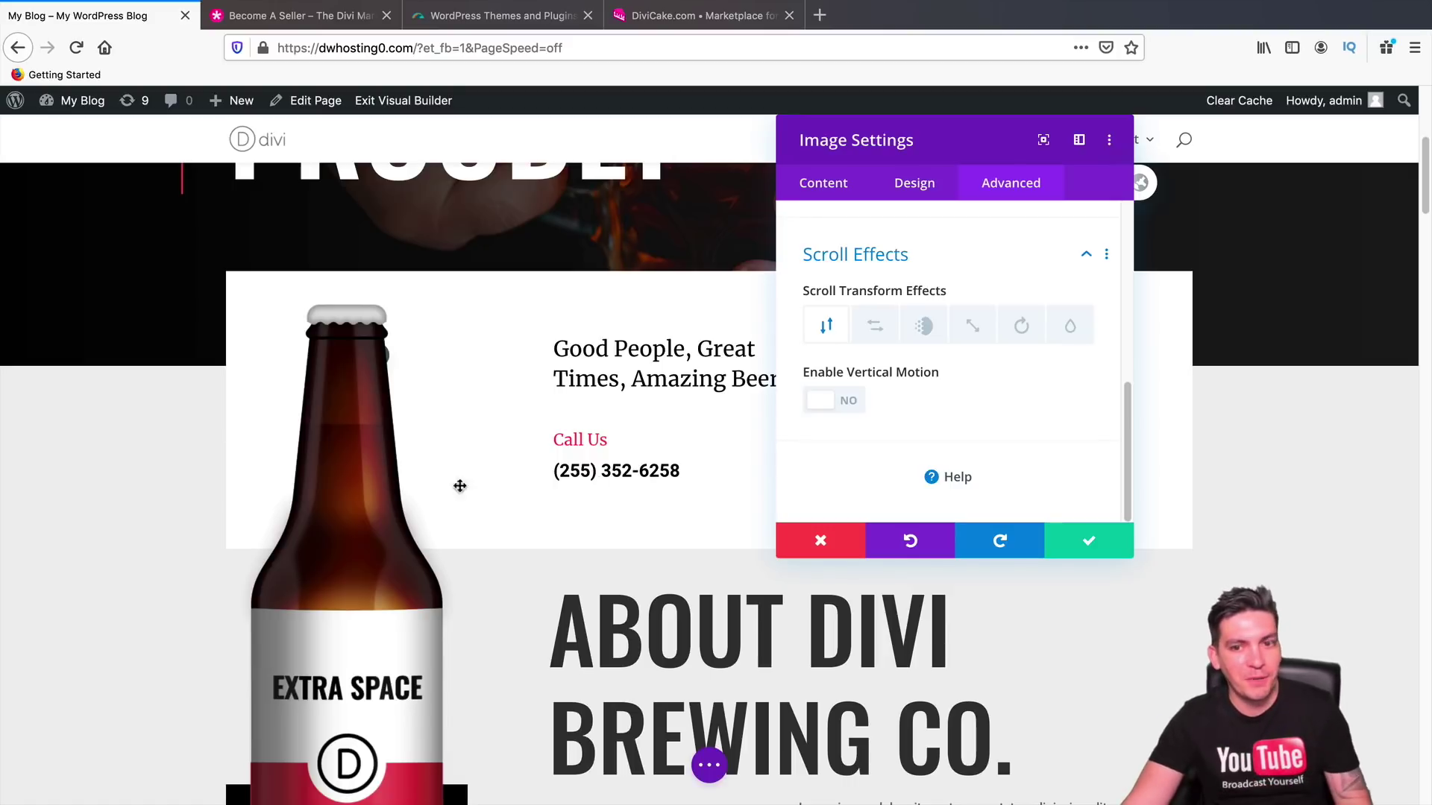
Step: Preview the Horizontal Motion, Fade, Scale, Rotate and Blur effects, ending back on Vertical Motion
left_click(874, 328)
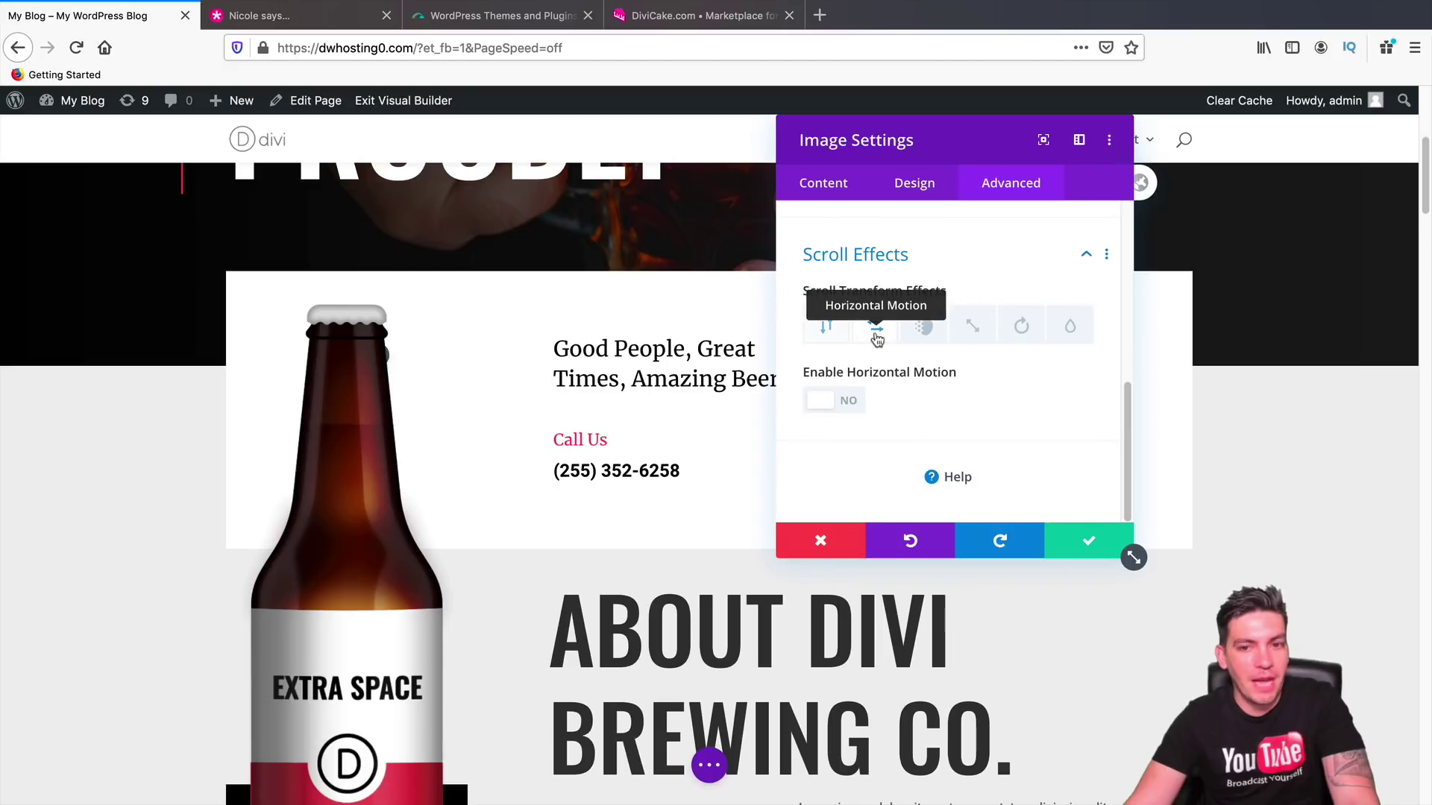
left_click(914, 331)
left_click(977, 330)
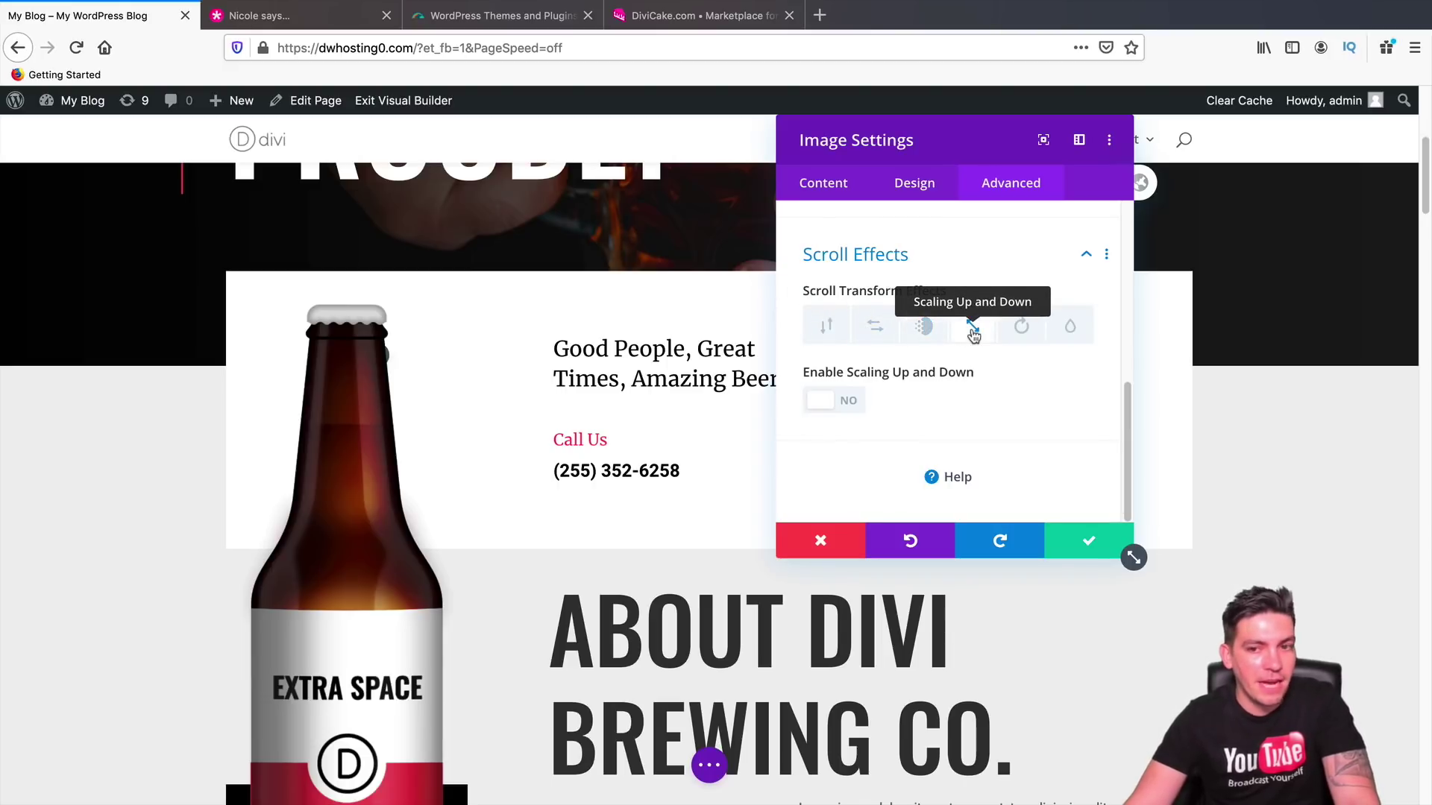
left_click(1022, 326)
left_click(1070, 326)
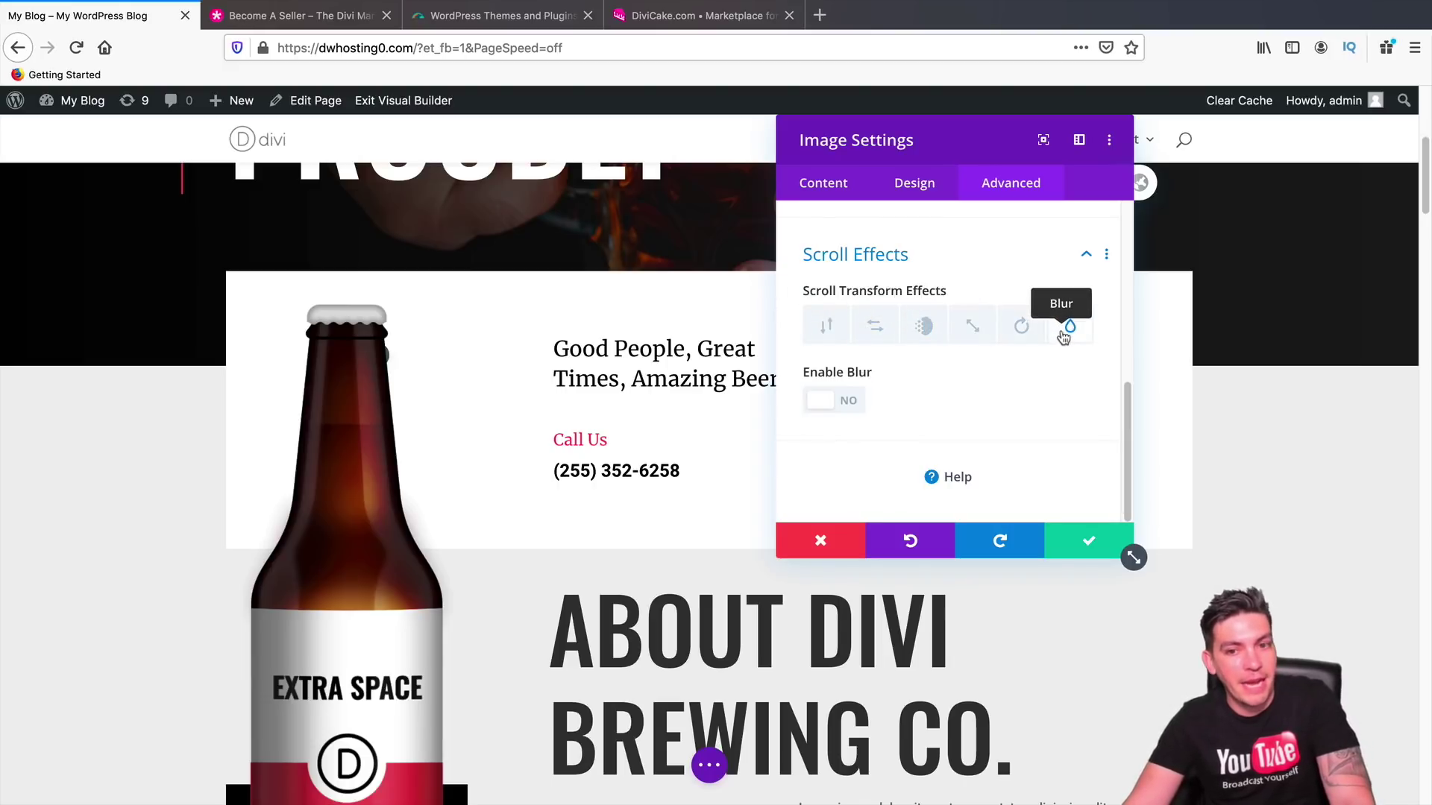
left_click(829, 326)
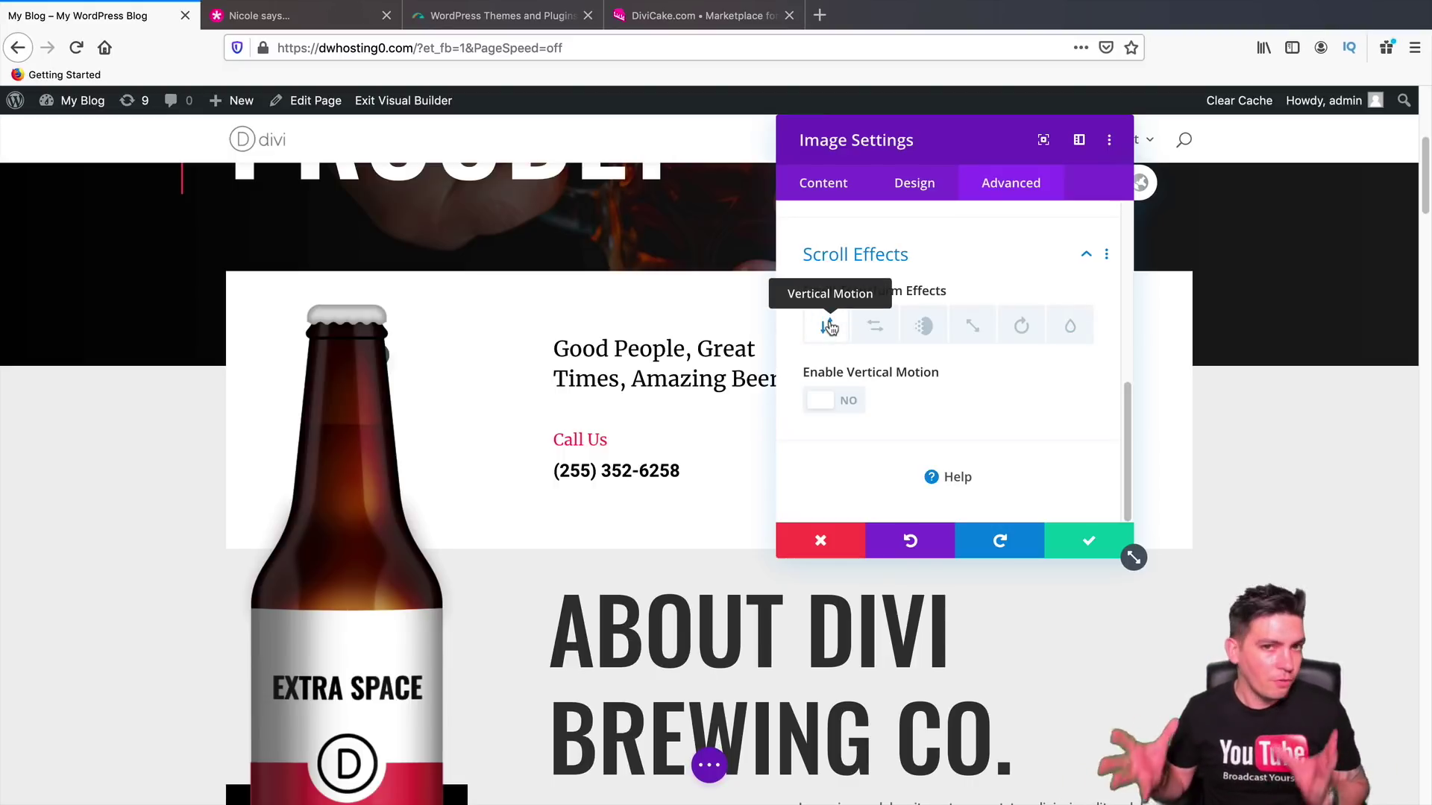
Step: Enable Vertical Motion on the beer bottle image
left_click(834, 403)
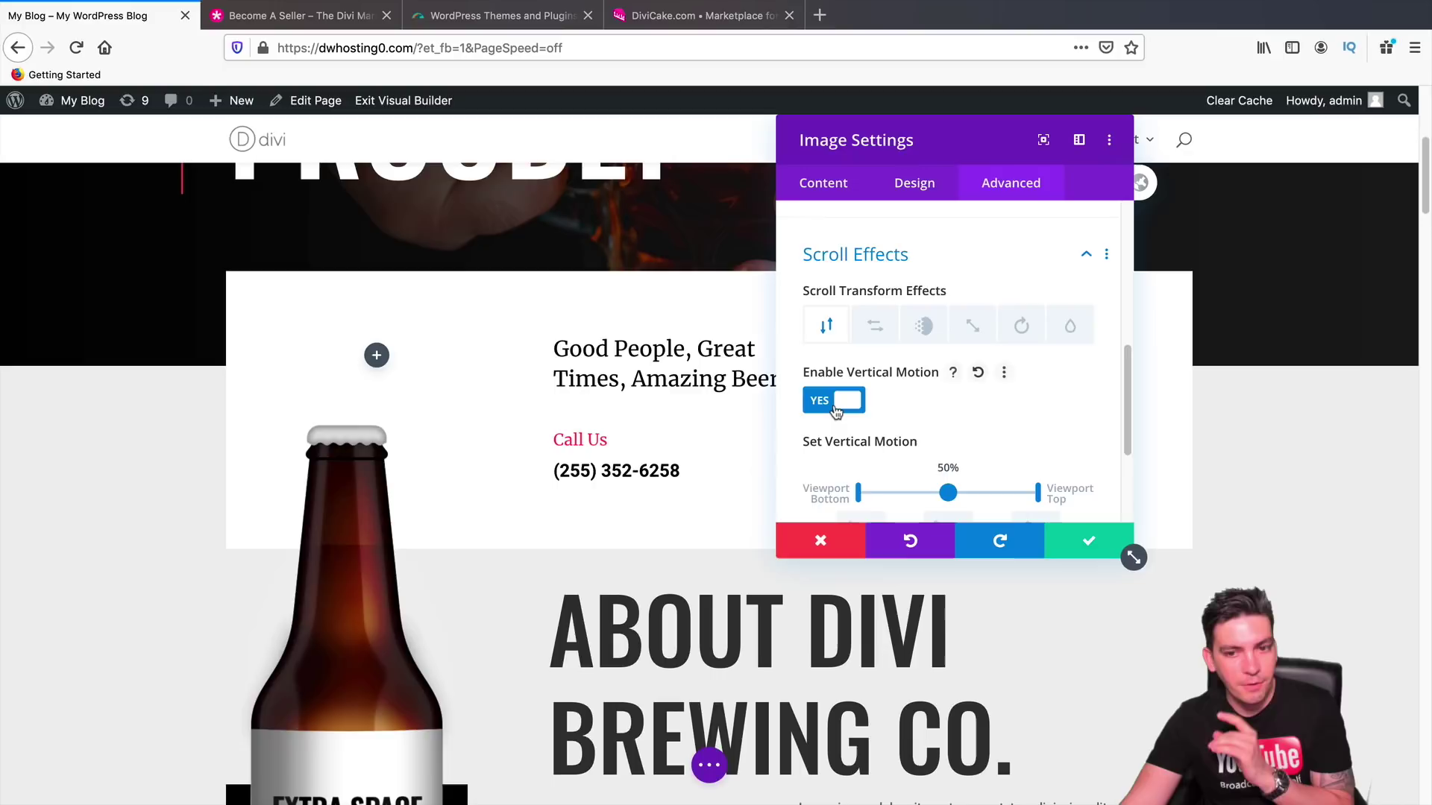
scroll(646, 414, "down", 2)
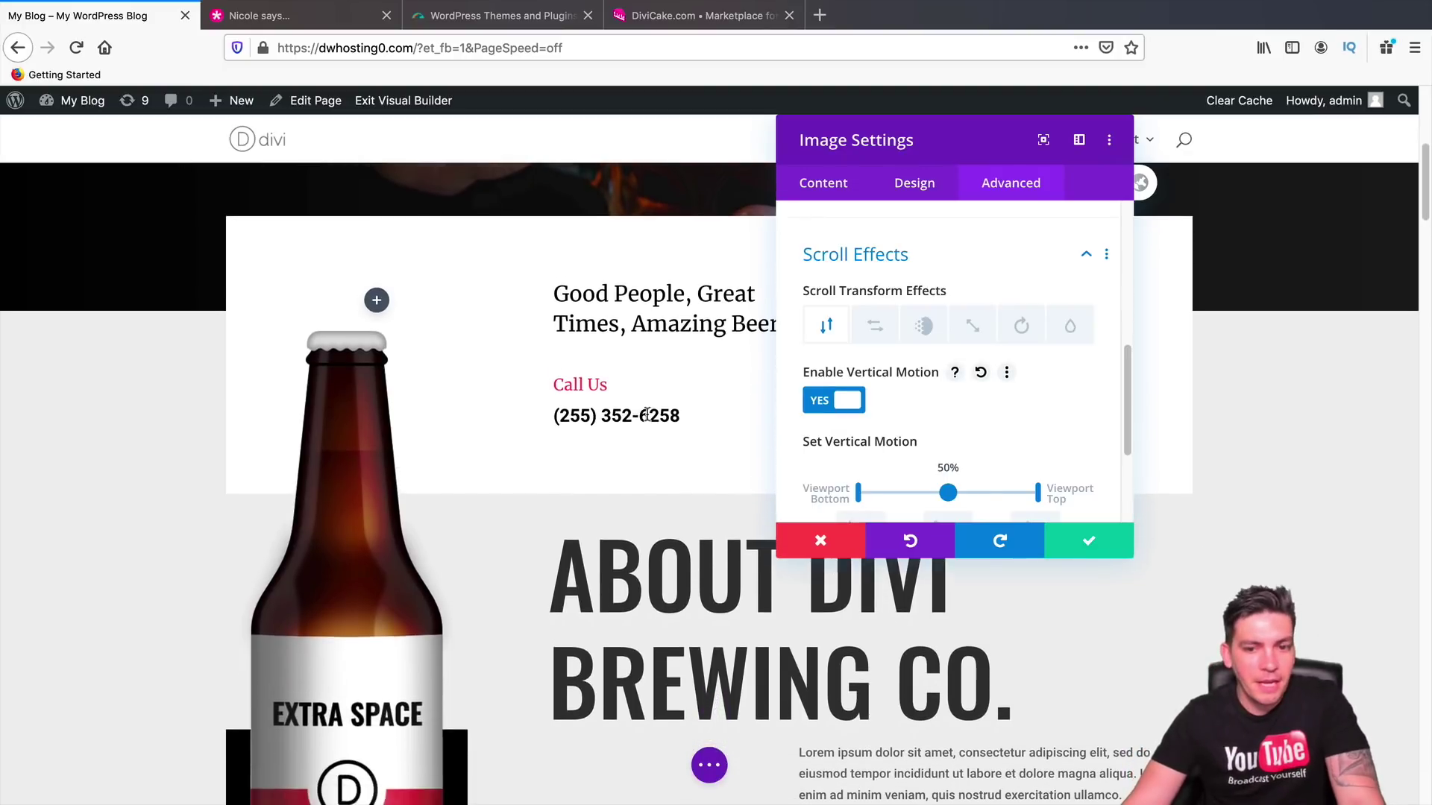
scroll(921, 340, "down", 4)
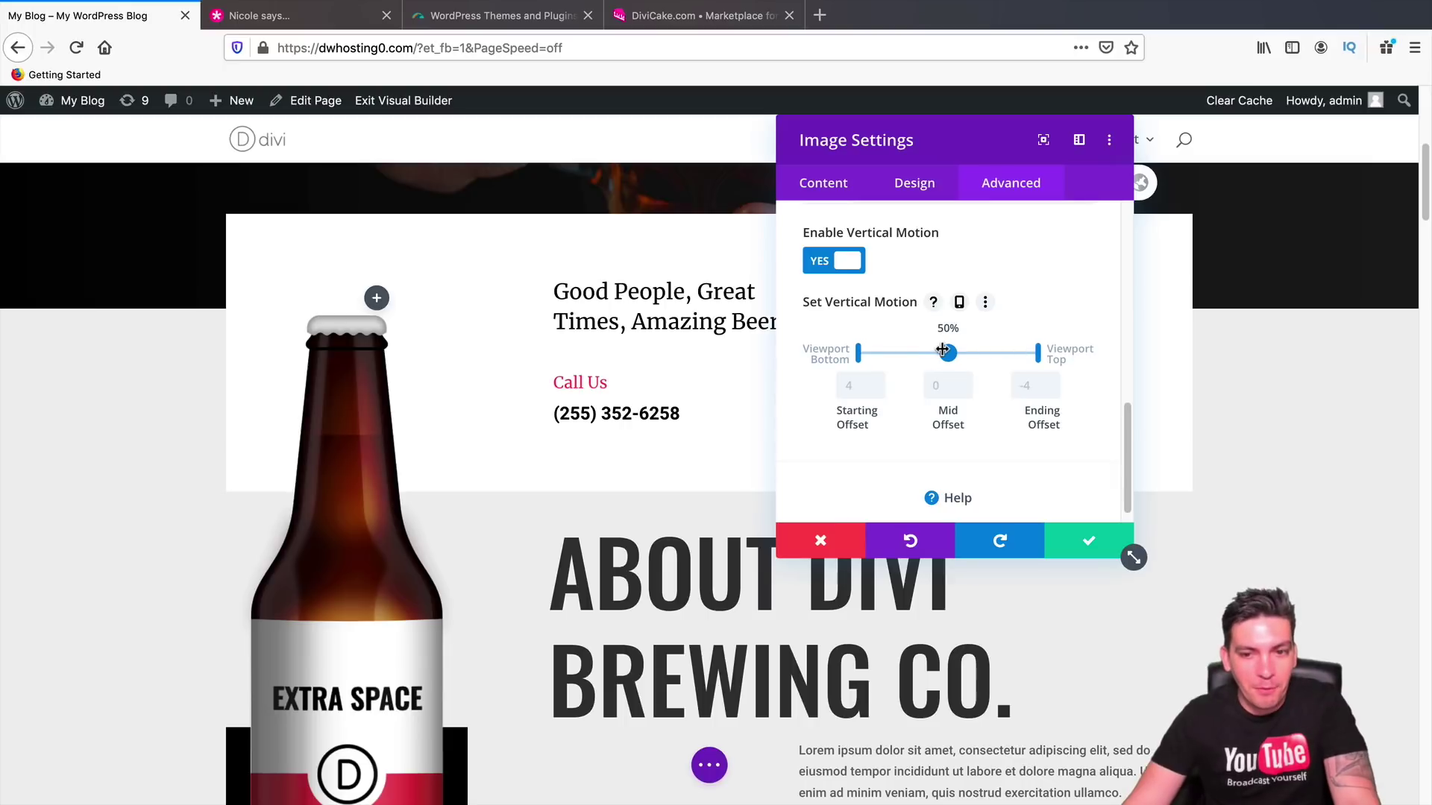
Step: Drag the vertical motion midpoint from 50% to 40%, then to about 60%
left_click_drag(942, 349, 923, 349)
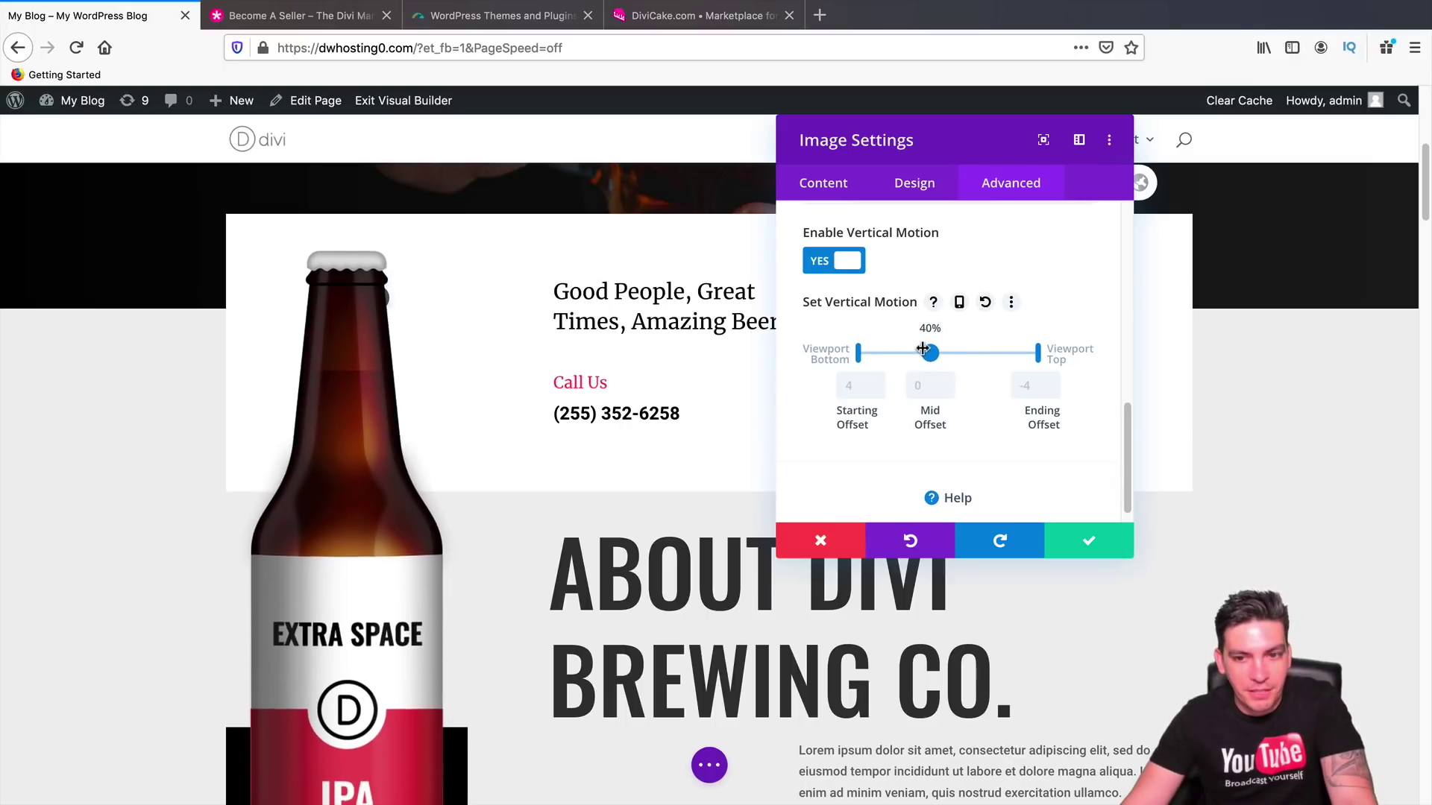
scroll(630, 485, "up", 5)
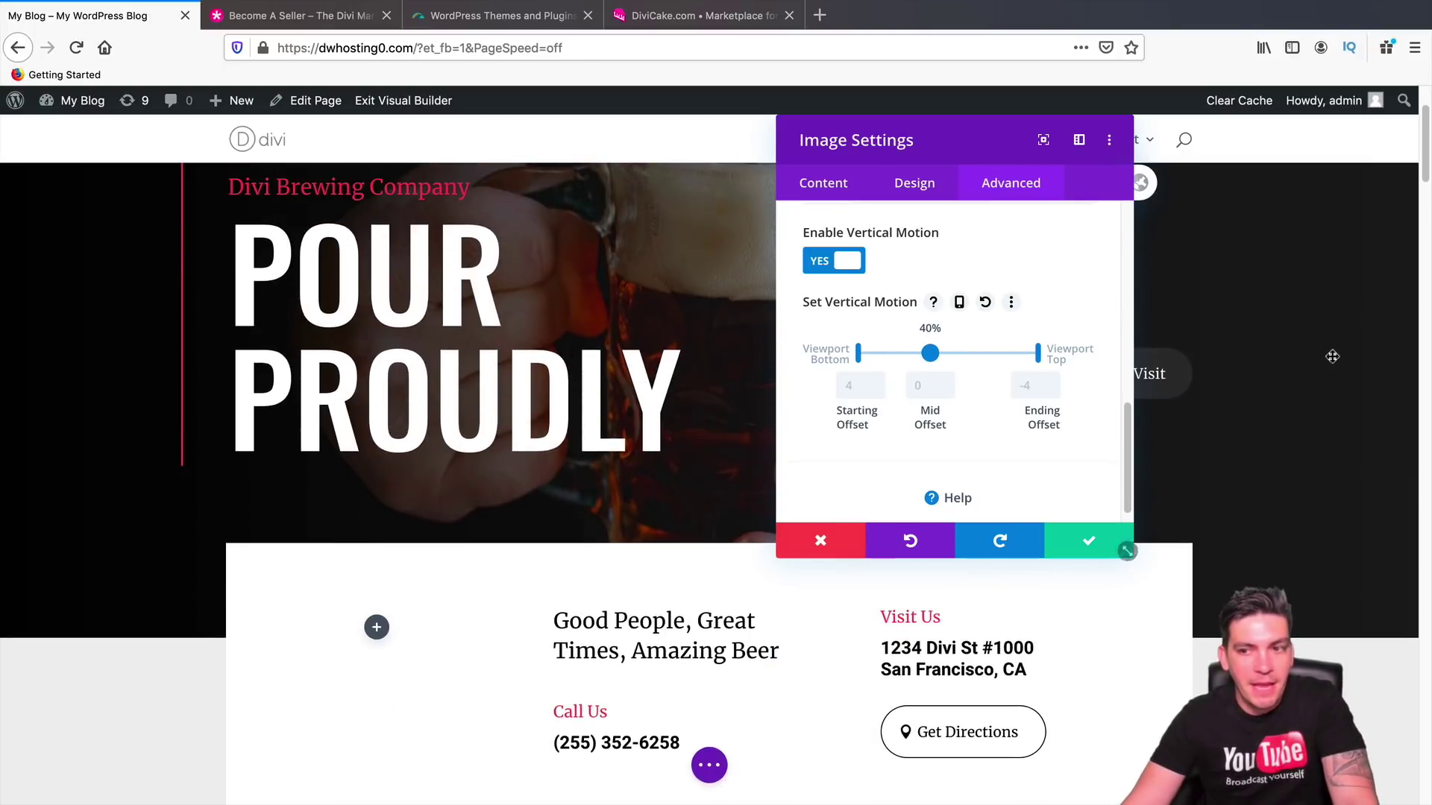
left_click_drag(1425, 179, 1400, 213)
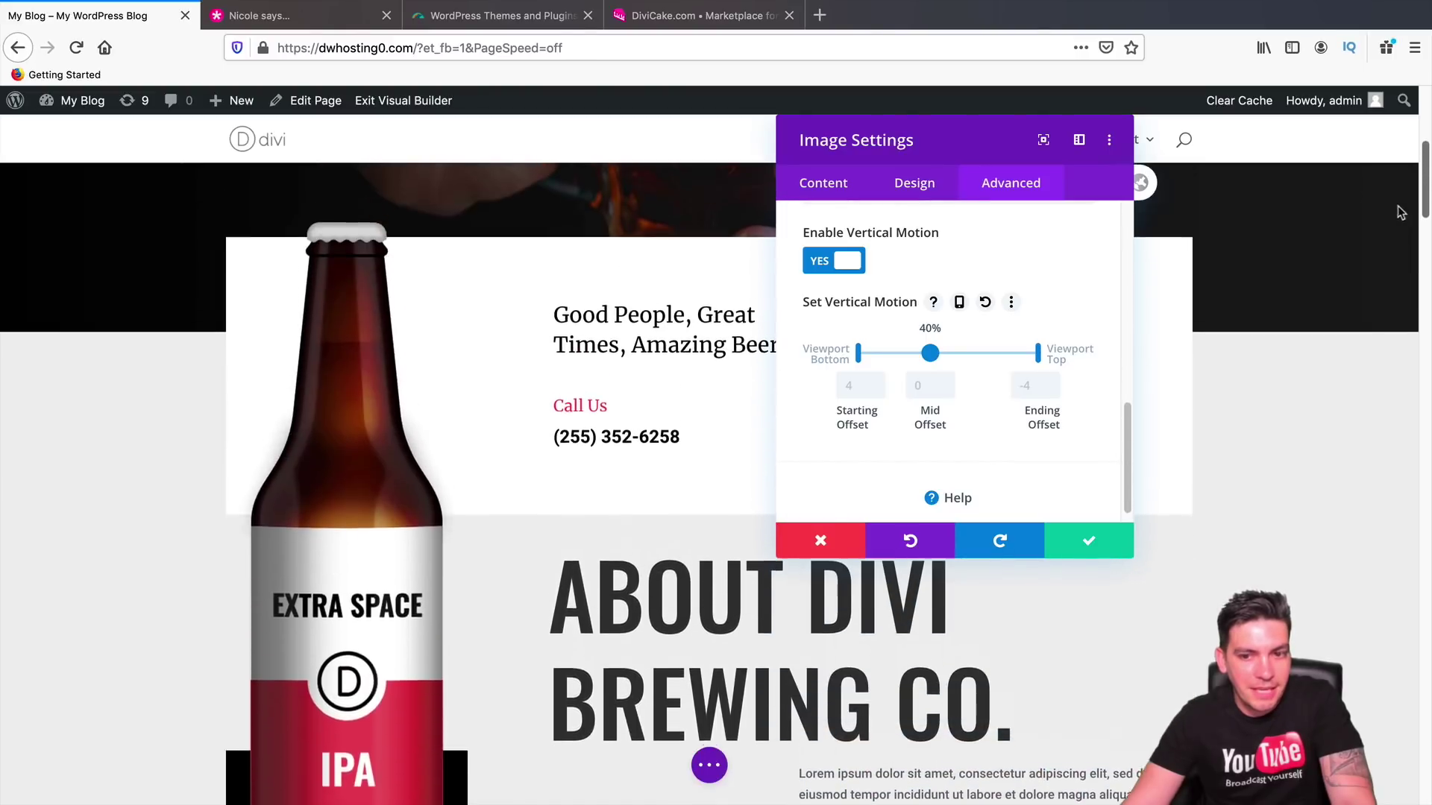
left_click_drag(929, 351, 966, 351)
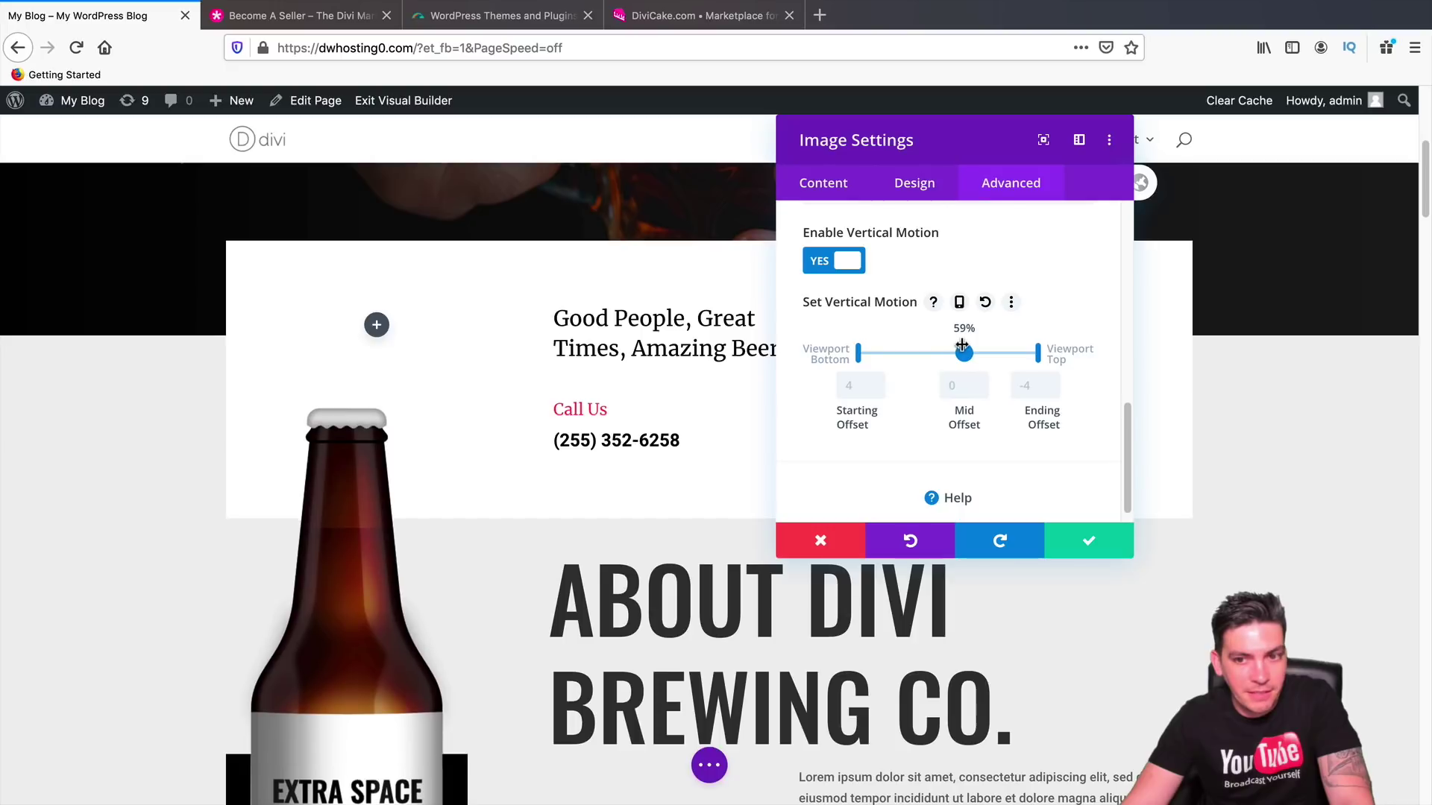
Step: Scroll the page to preview the bottle's vertical motion effect
scroll(1291, 505, "up", 6)
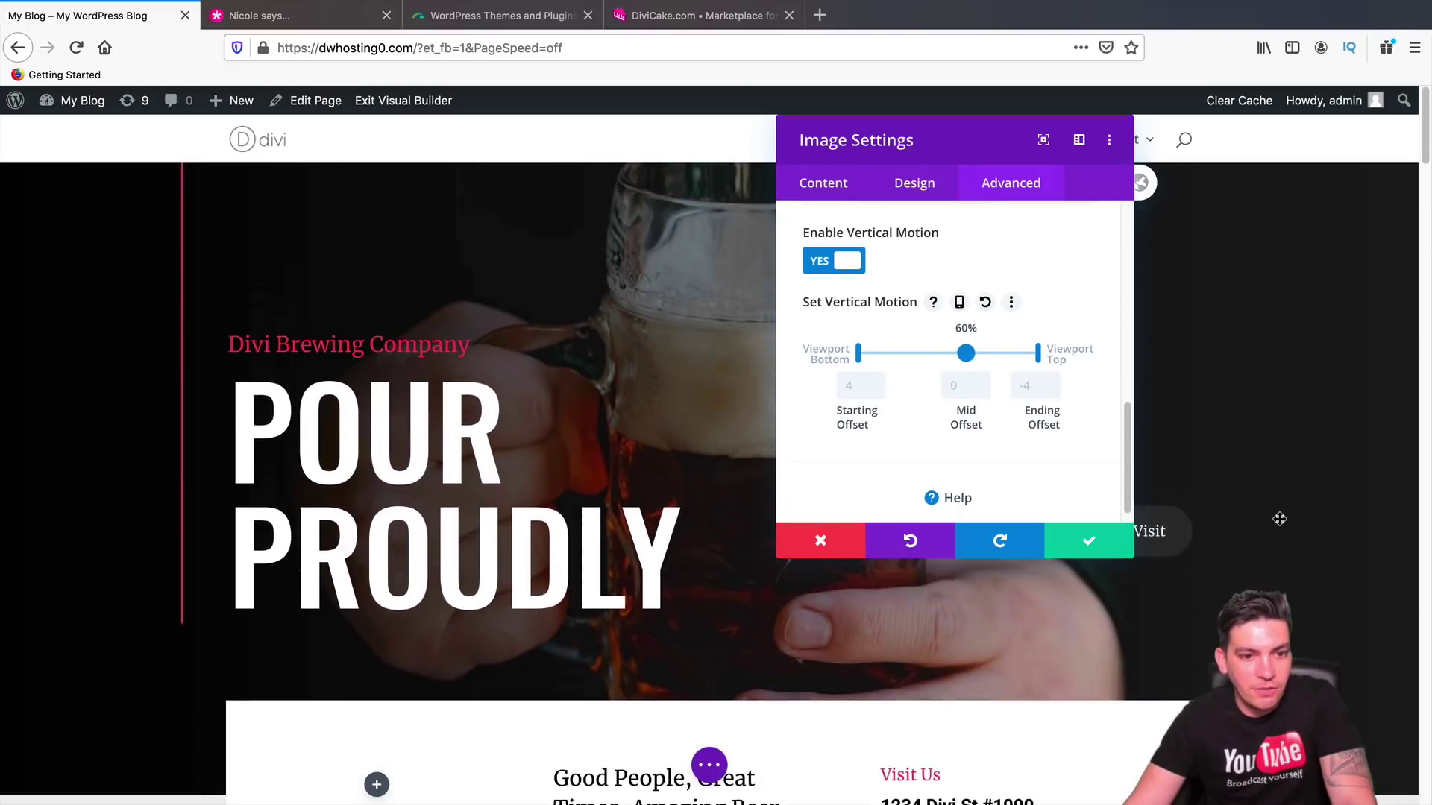
scroll(1278, 518, "down", 5)
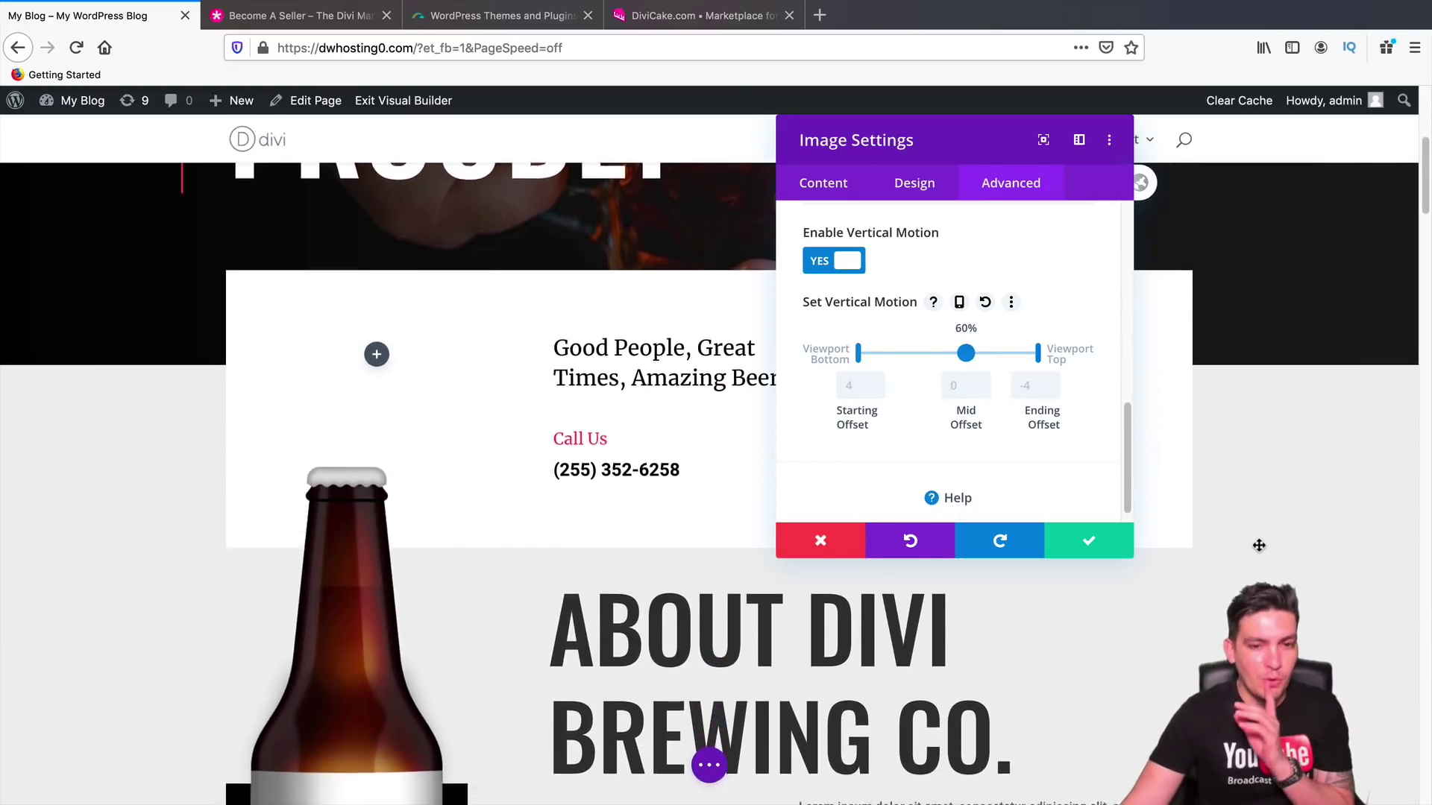
scroll(1250, 544, "down", 5)
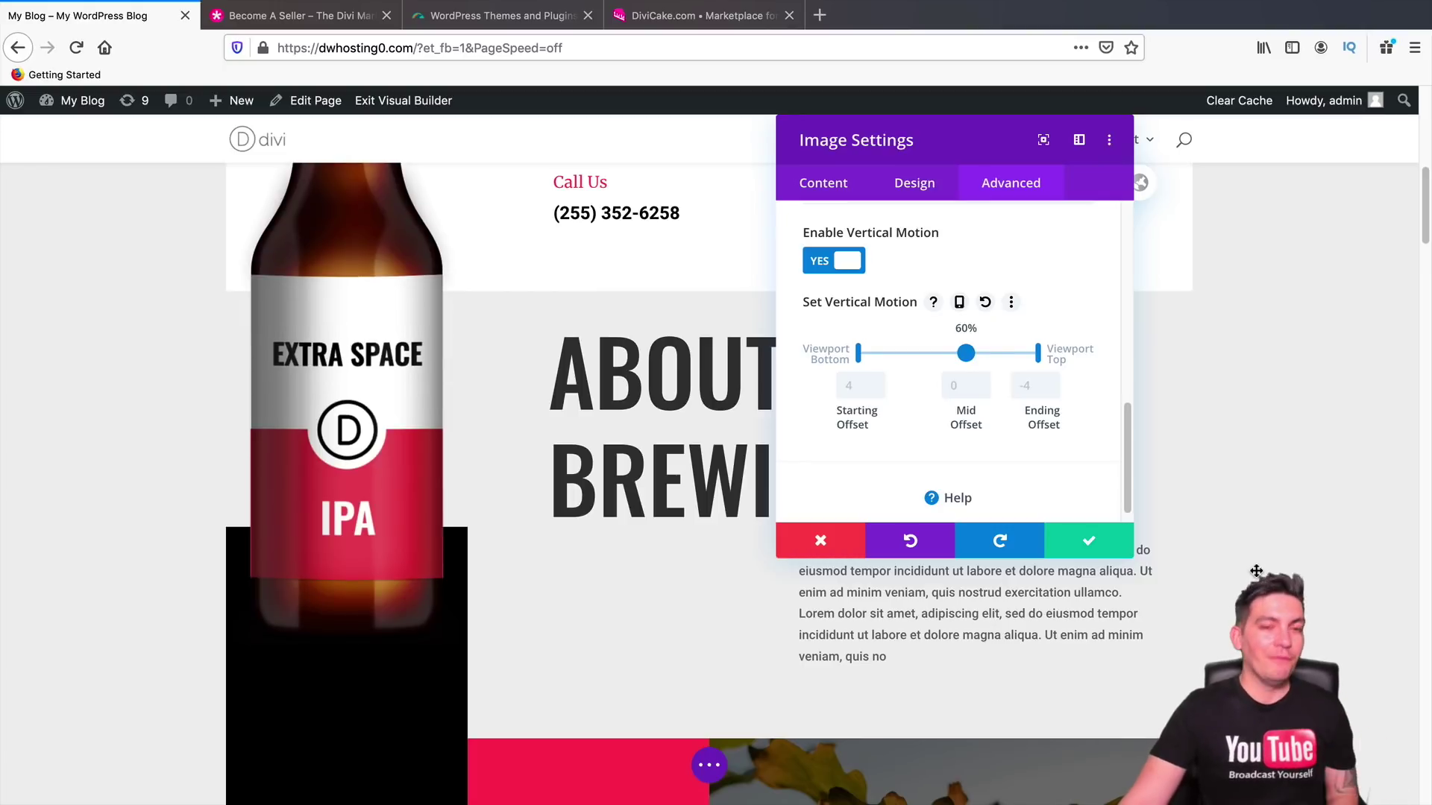
scroll(1255, 571, "down", 3)
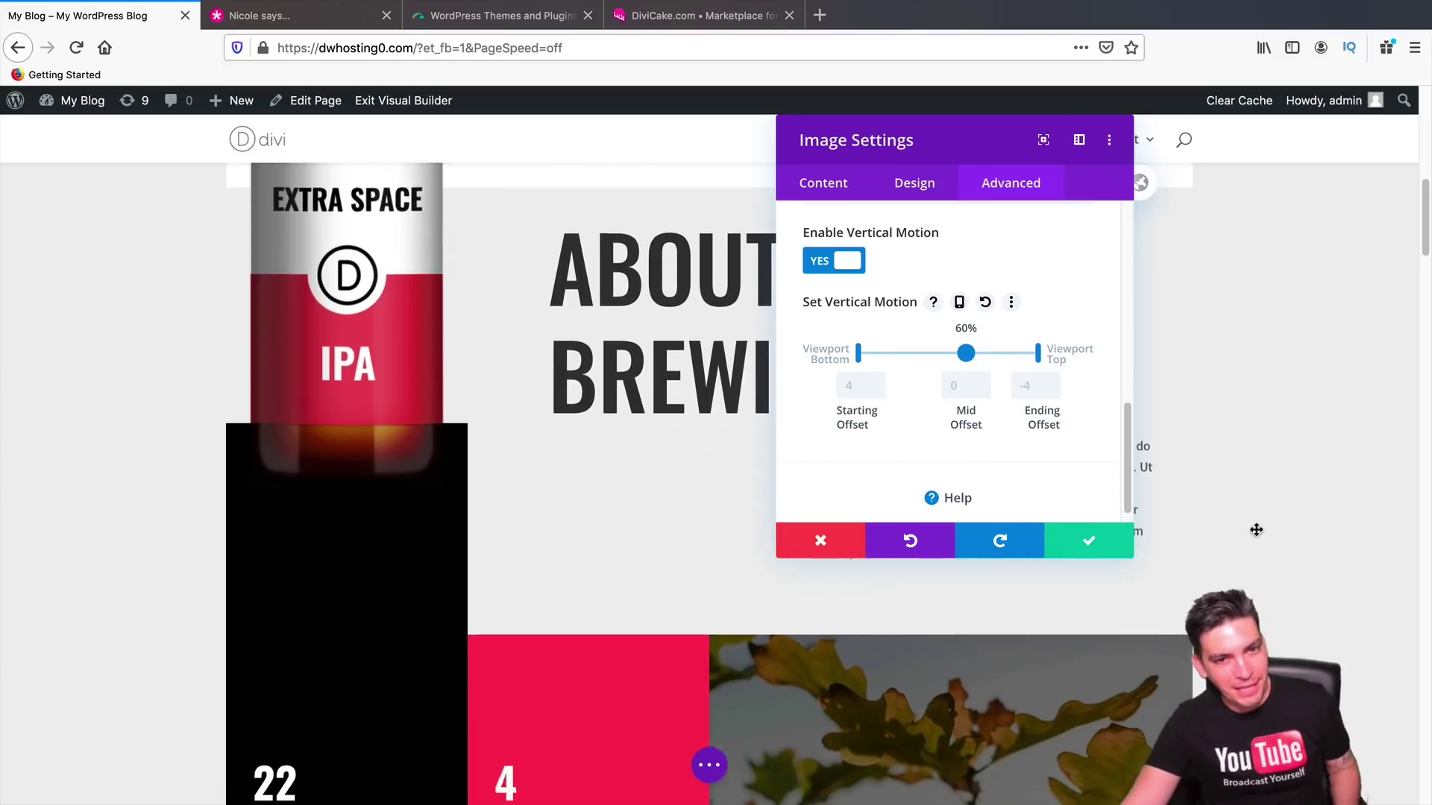
scroll(1255, 530, "down", 1)
scroll(1249, 527, "up", 5)
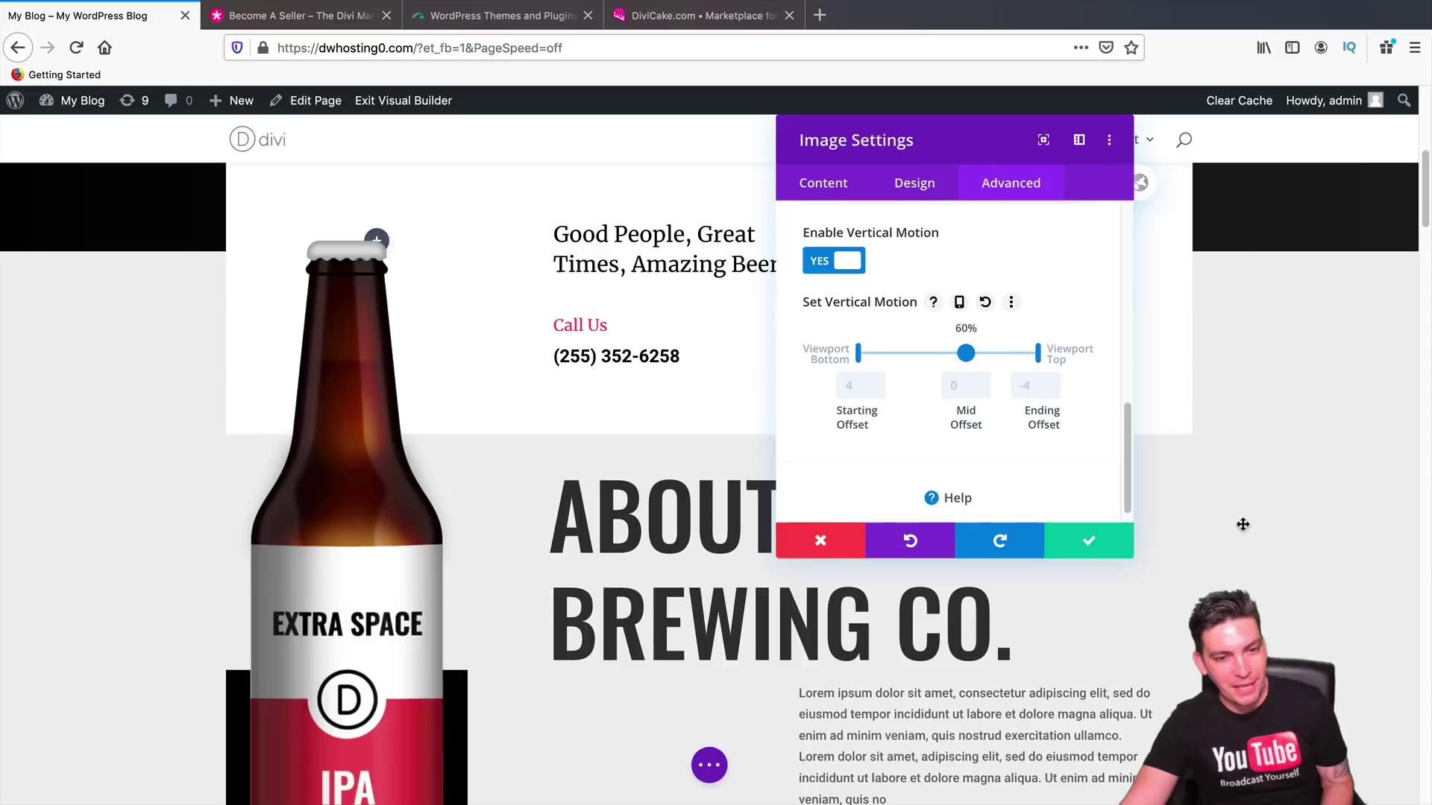
scroll(1242, 524, "up", 7)
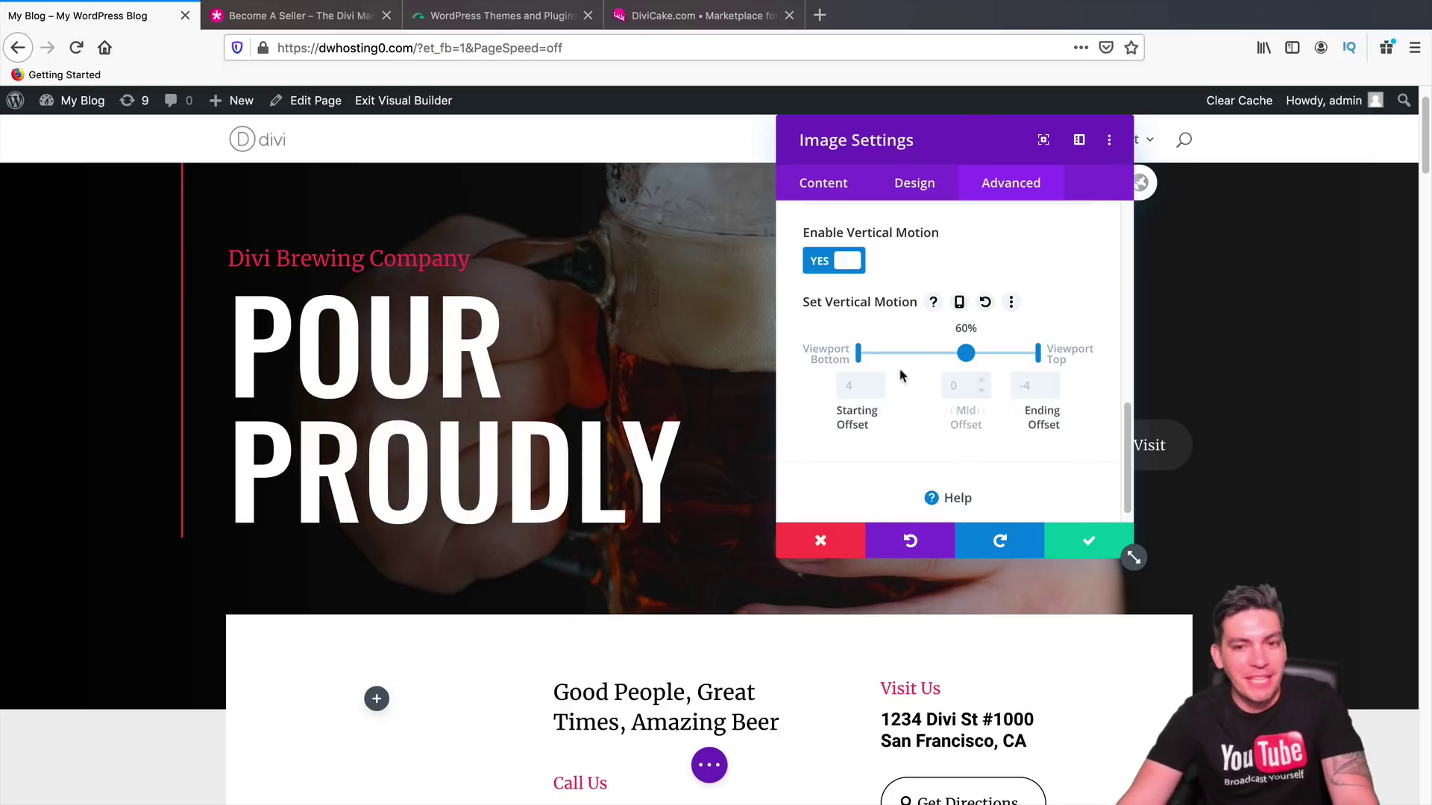
scroll(645, 443, "down", 4)
scroll(645, 443, "down", 2)
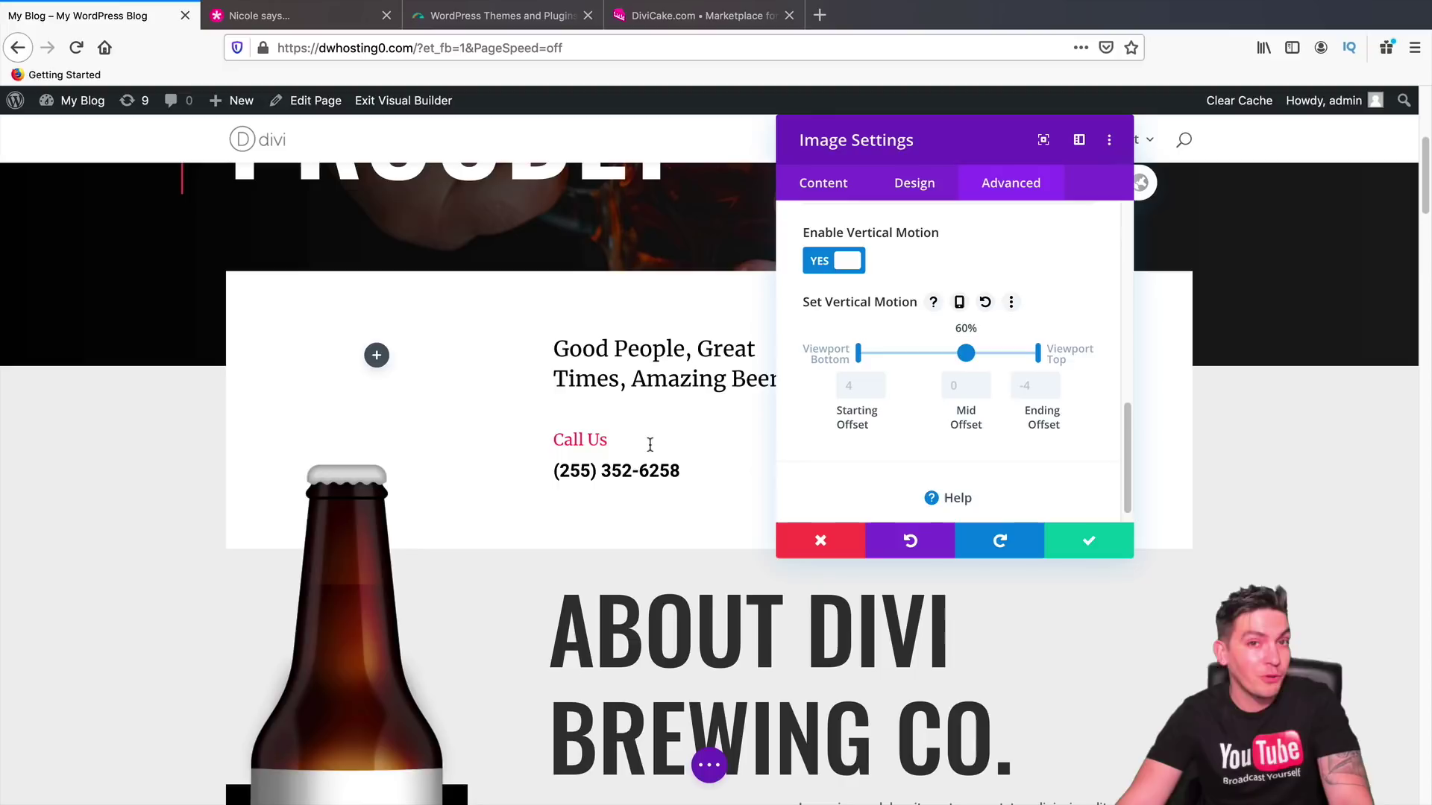
scroll(650, 444, "down", 1)
scroll(937, 441, "up", 4)
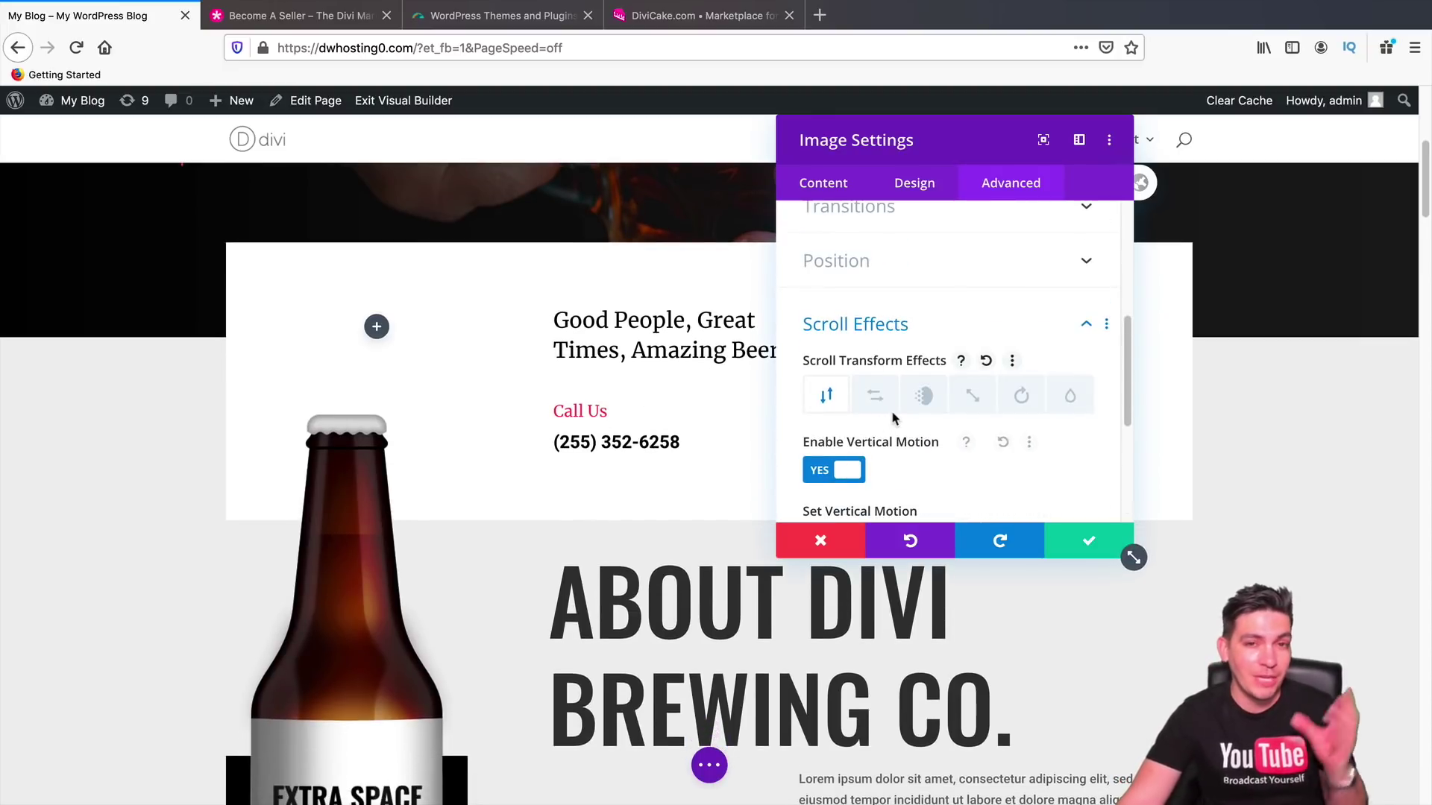
Step: Enable Horizontal Motion on the bottle image and move its midpoint to 65%
left_click(877, 394)
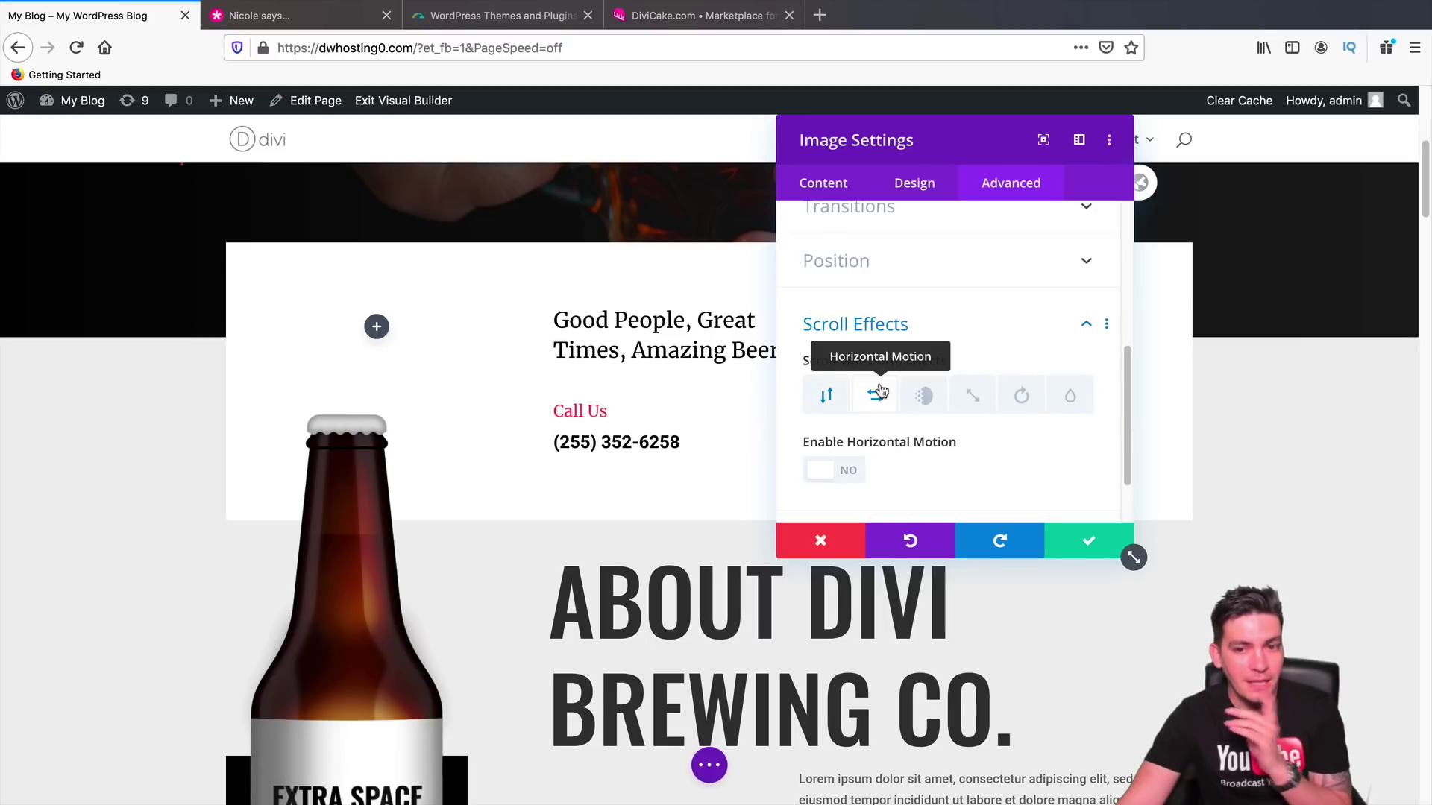
left_click(850, 471)
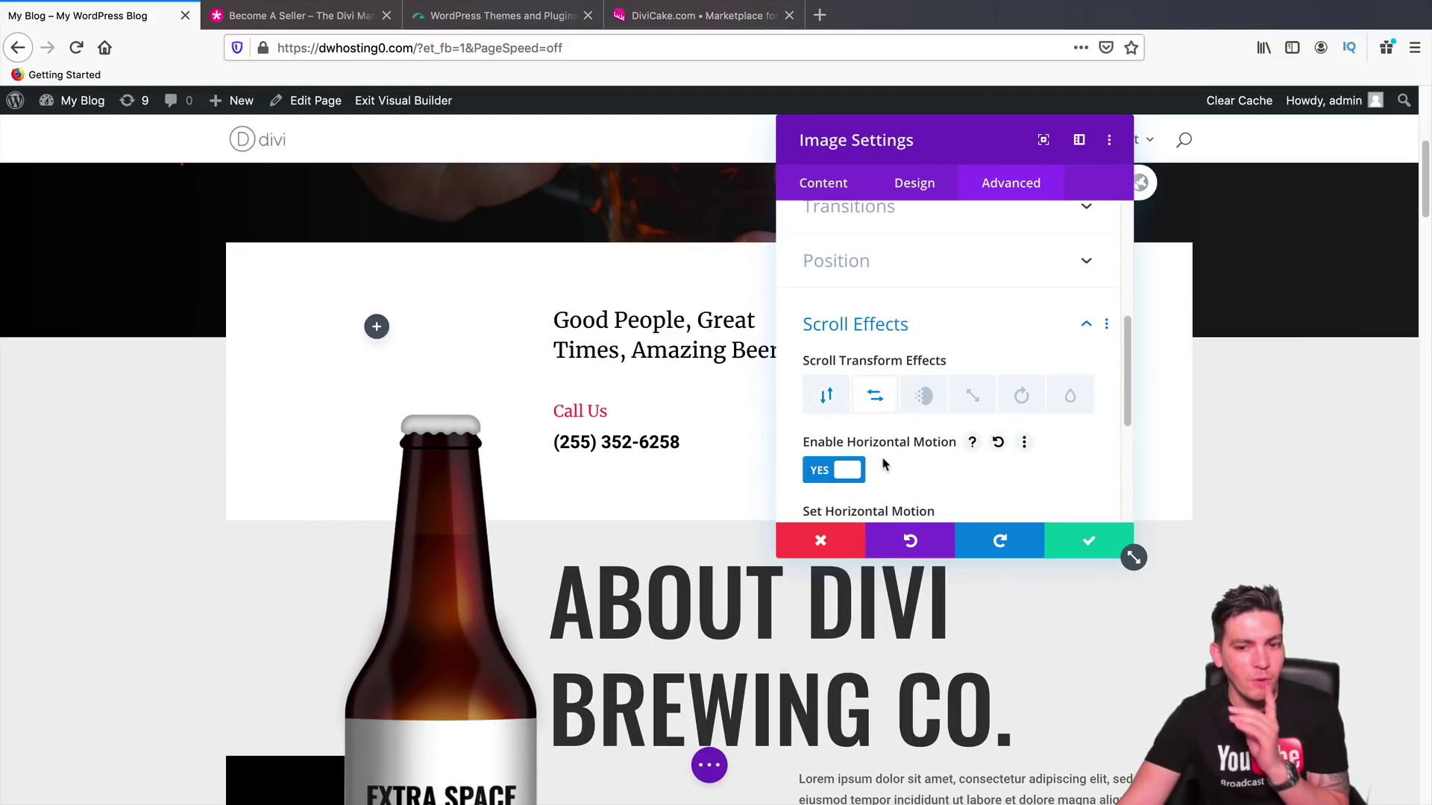
scroll(879, 466, "down", 6)
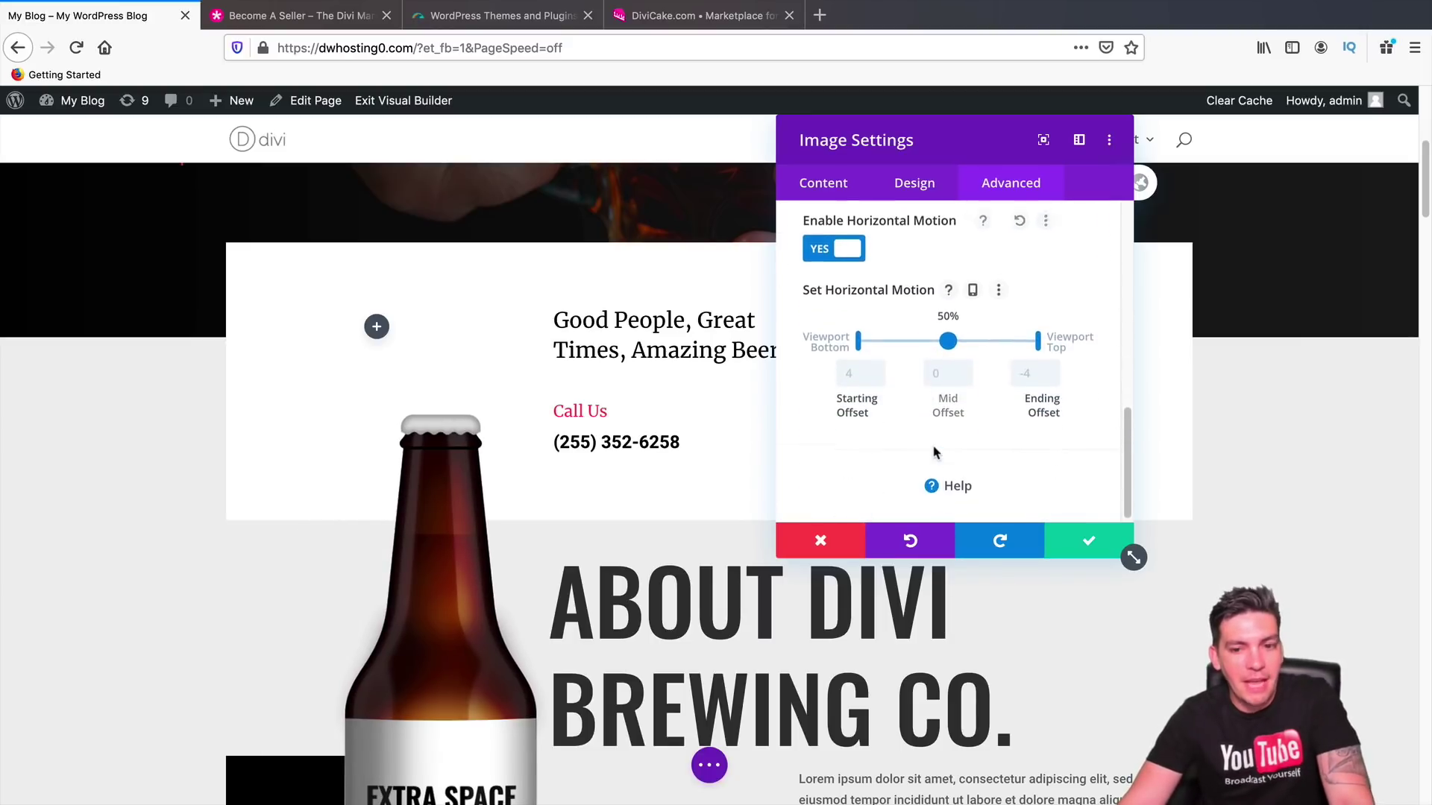
left_click_drag(947, 337, 975, 329)
scroll(1294, 253, "up", 4)
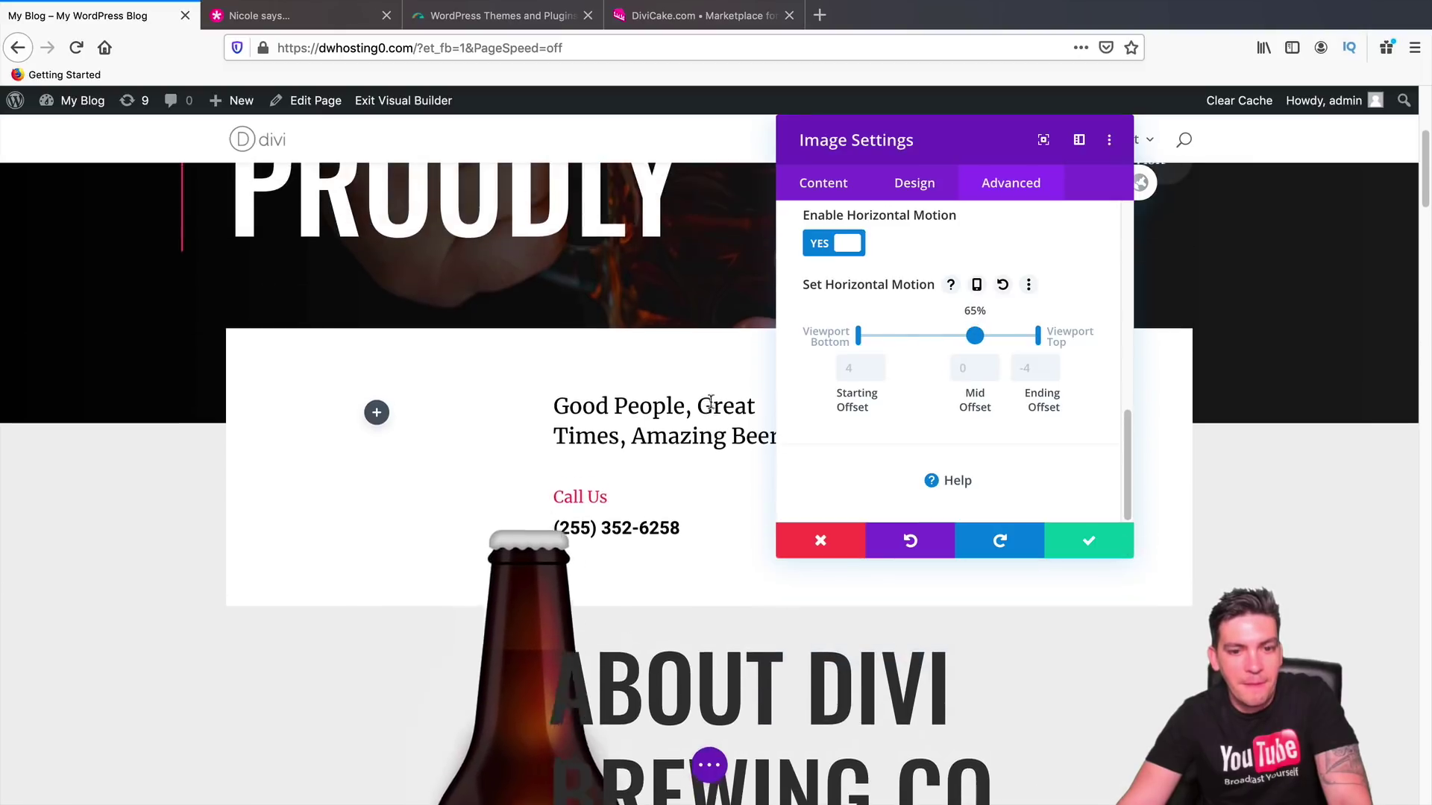
left_click_drag(1416, 163, 1398, 190)
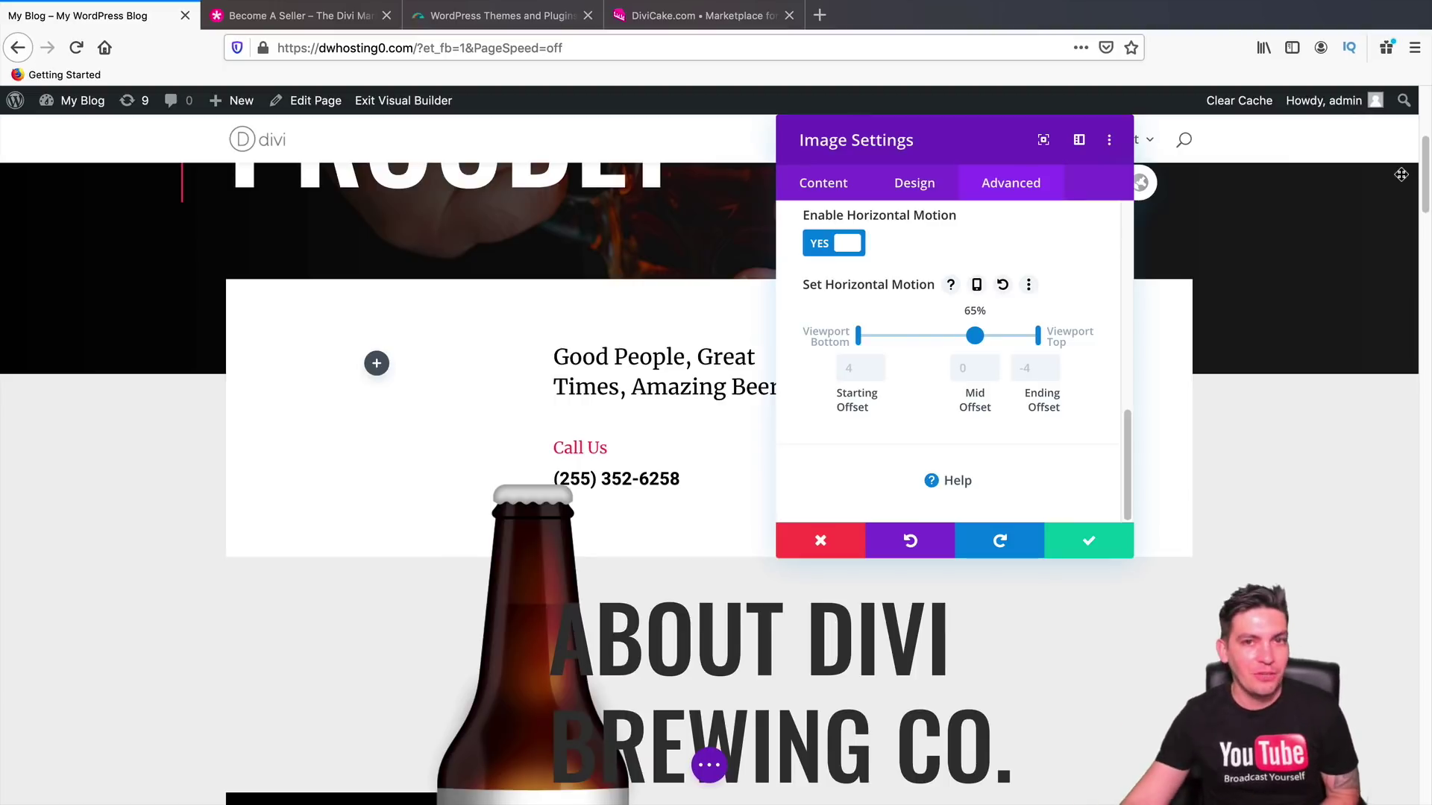
Step: Turn both Horizontal Motion and Vertical Motion off for the bottle image
scroll(895, 380, "up", 3)
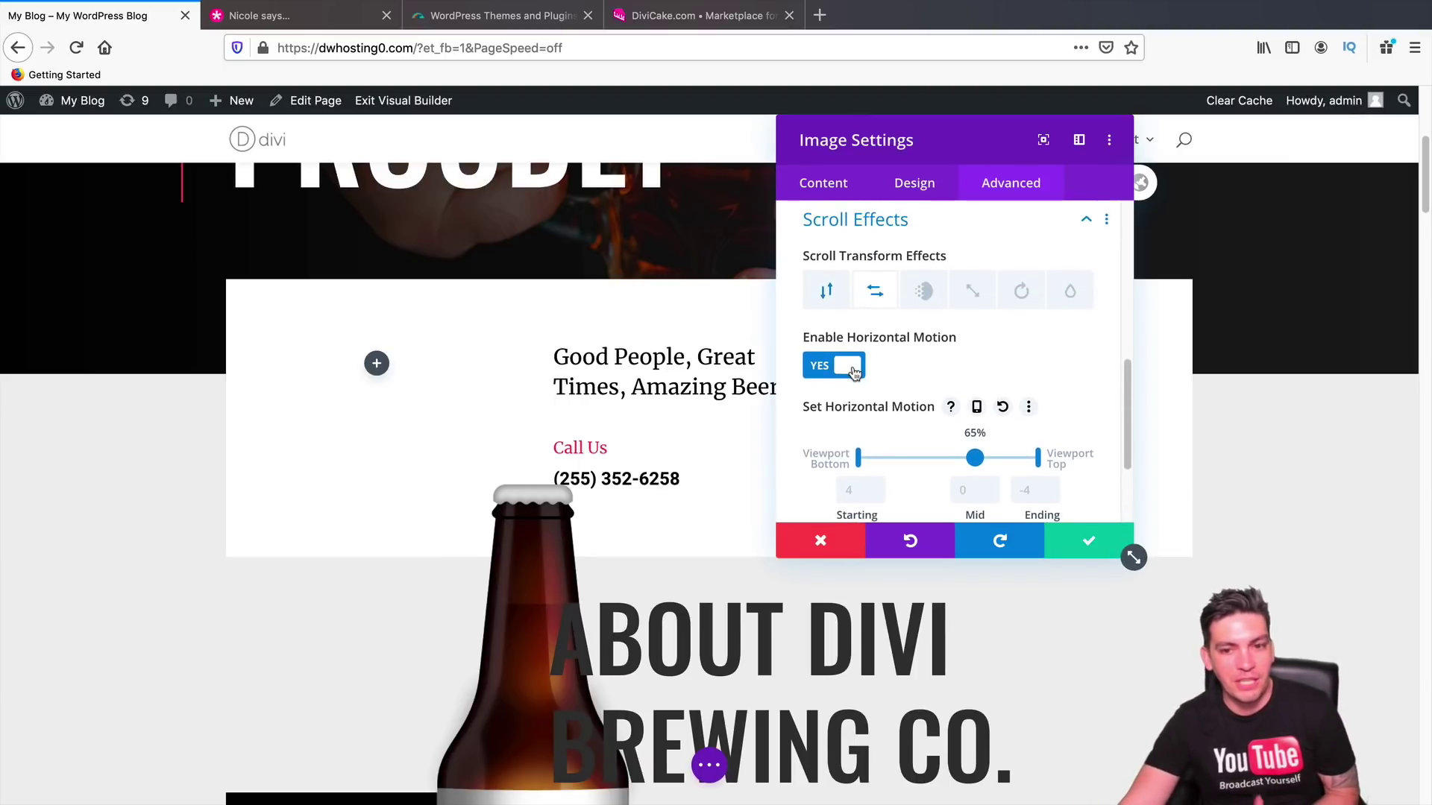
left_click(850, 366)
left_click(826, 326)
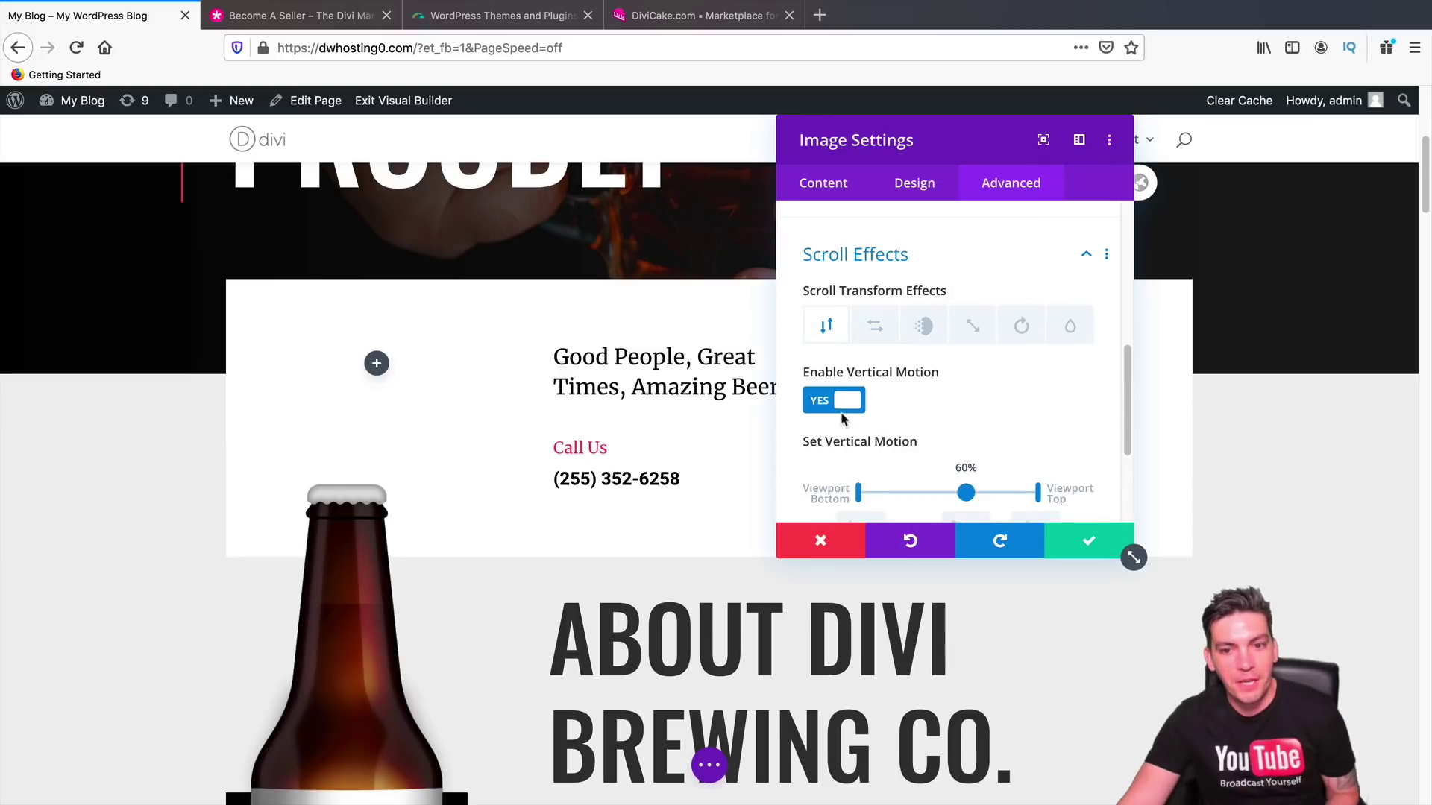
left_click(846, 405)
left_click(928, 340)
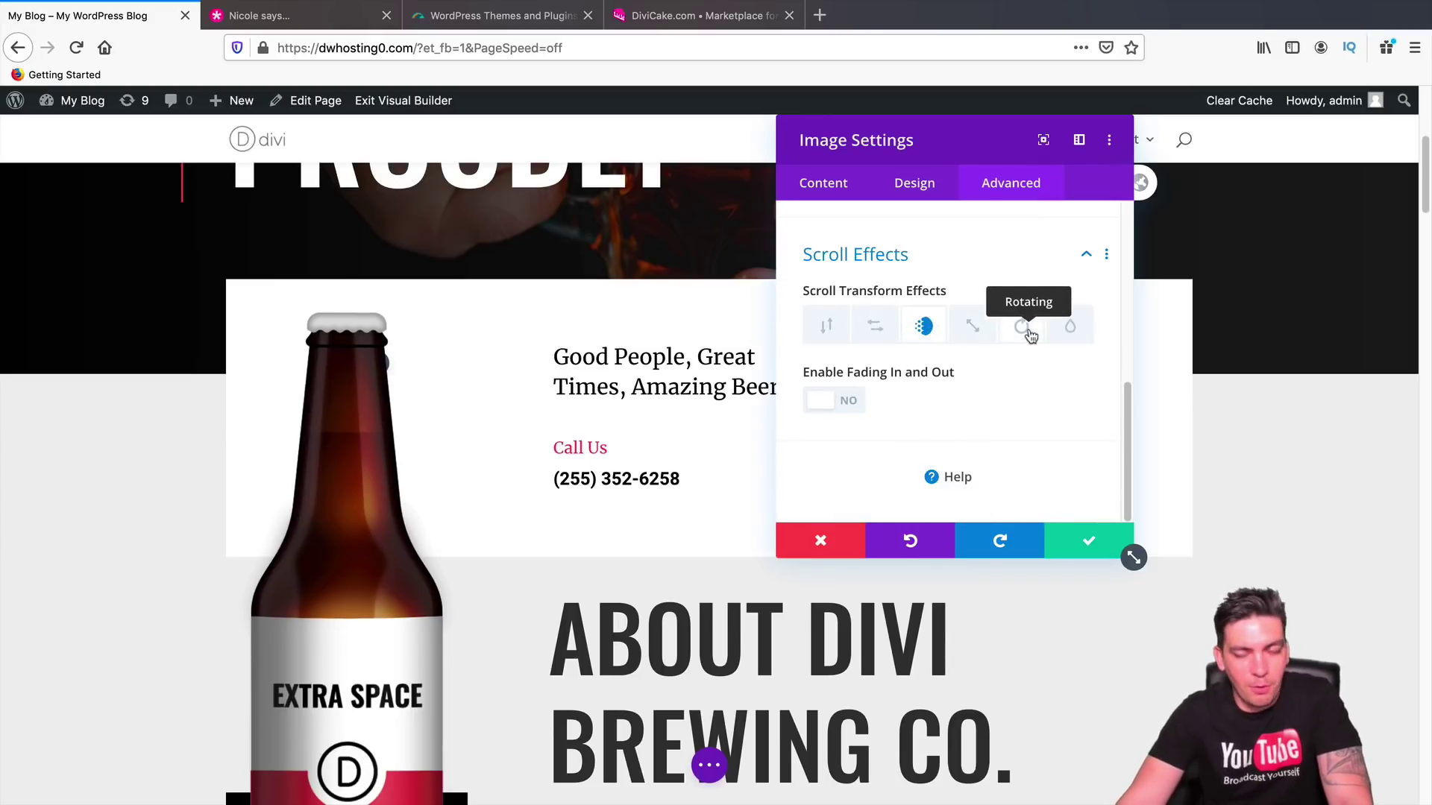
Step: Save and close the beer bottle image settings
left_click(1090, 538)
scroll(575, 575, "down", 4)
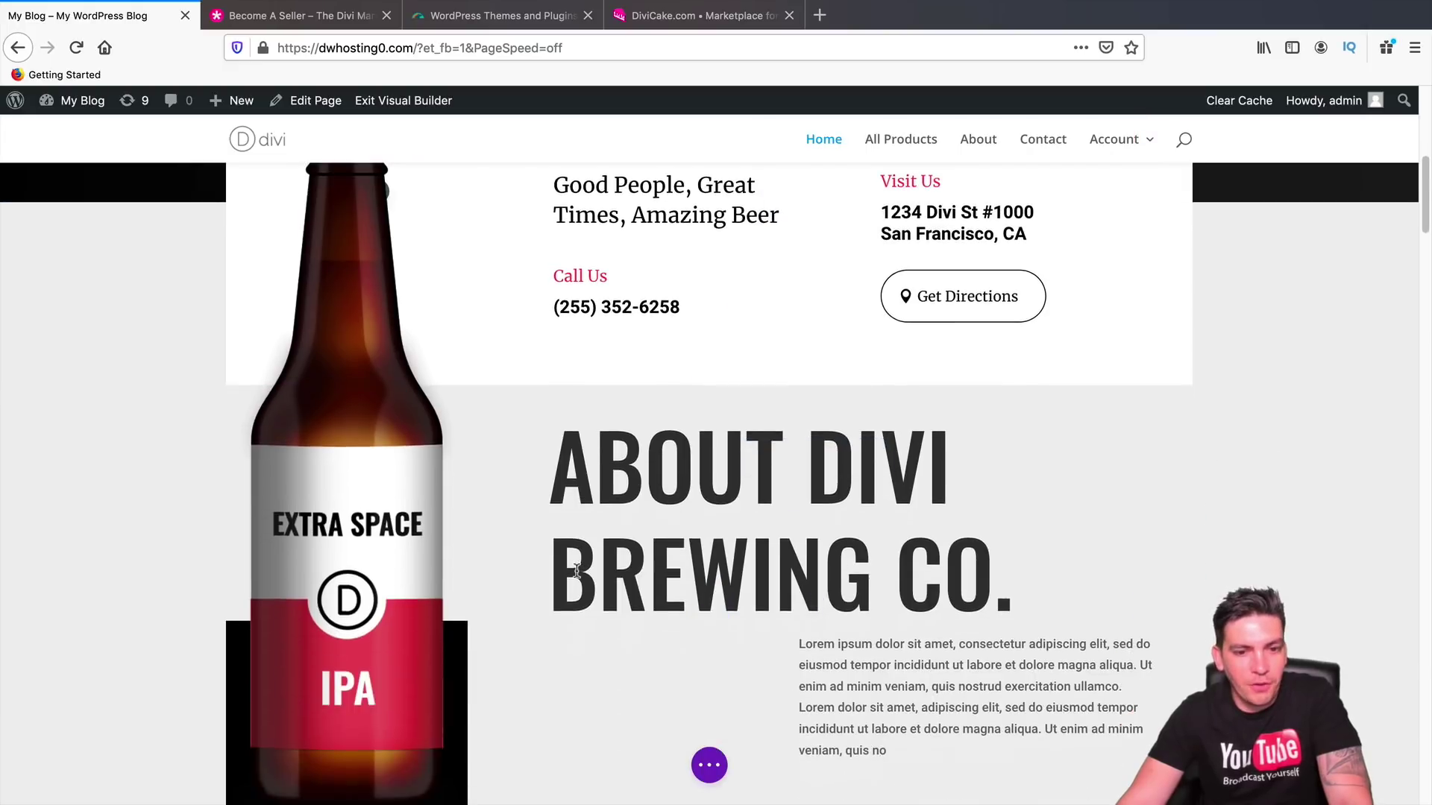
scroll(139, 412, "up", 3)
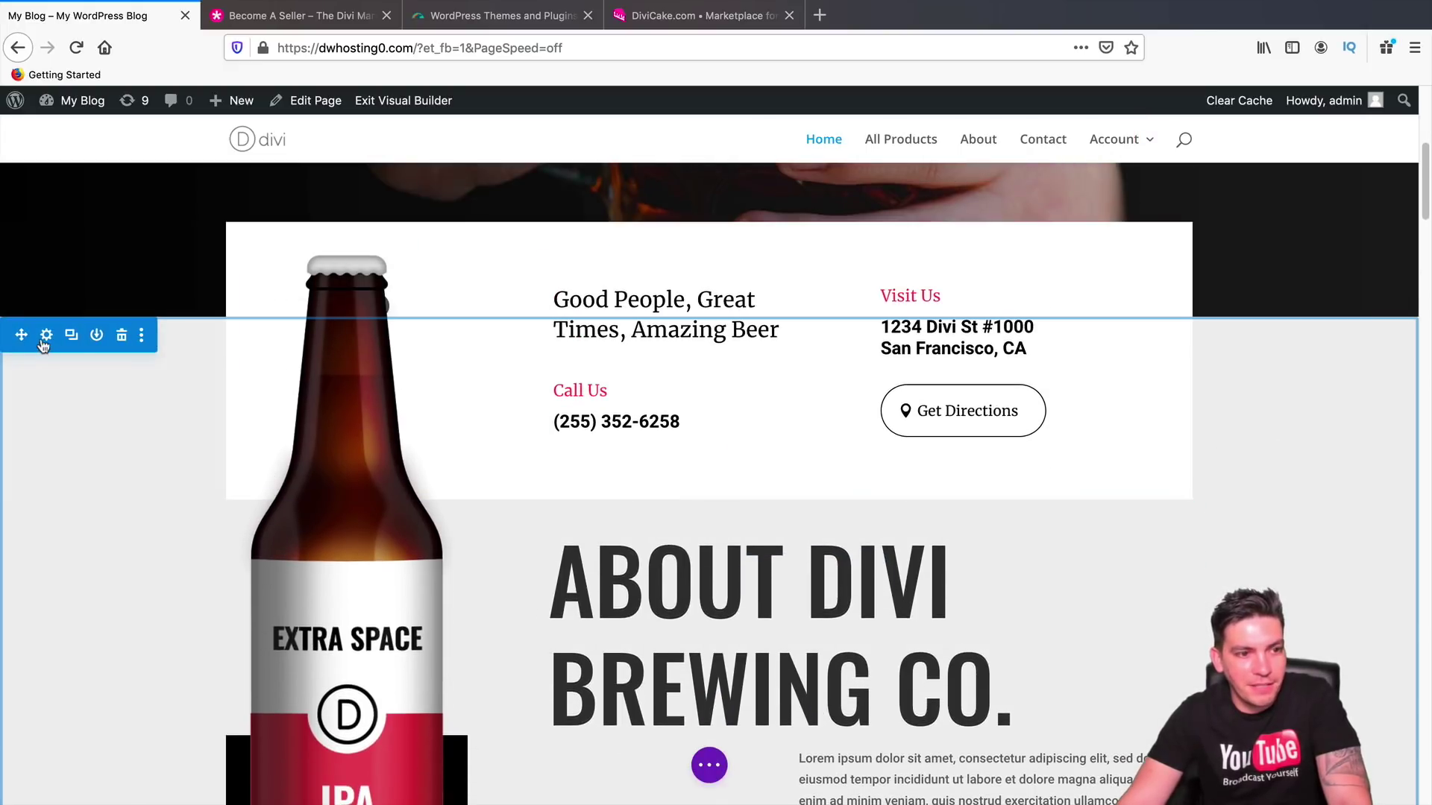
Step: Enable the Blur scroll effect on the About Divi Brewing section with its default 40%–60% range
left_click(41, 332)
left_click(1010, 183)
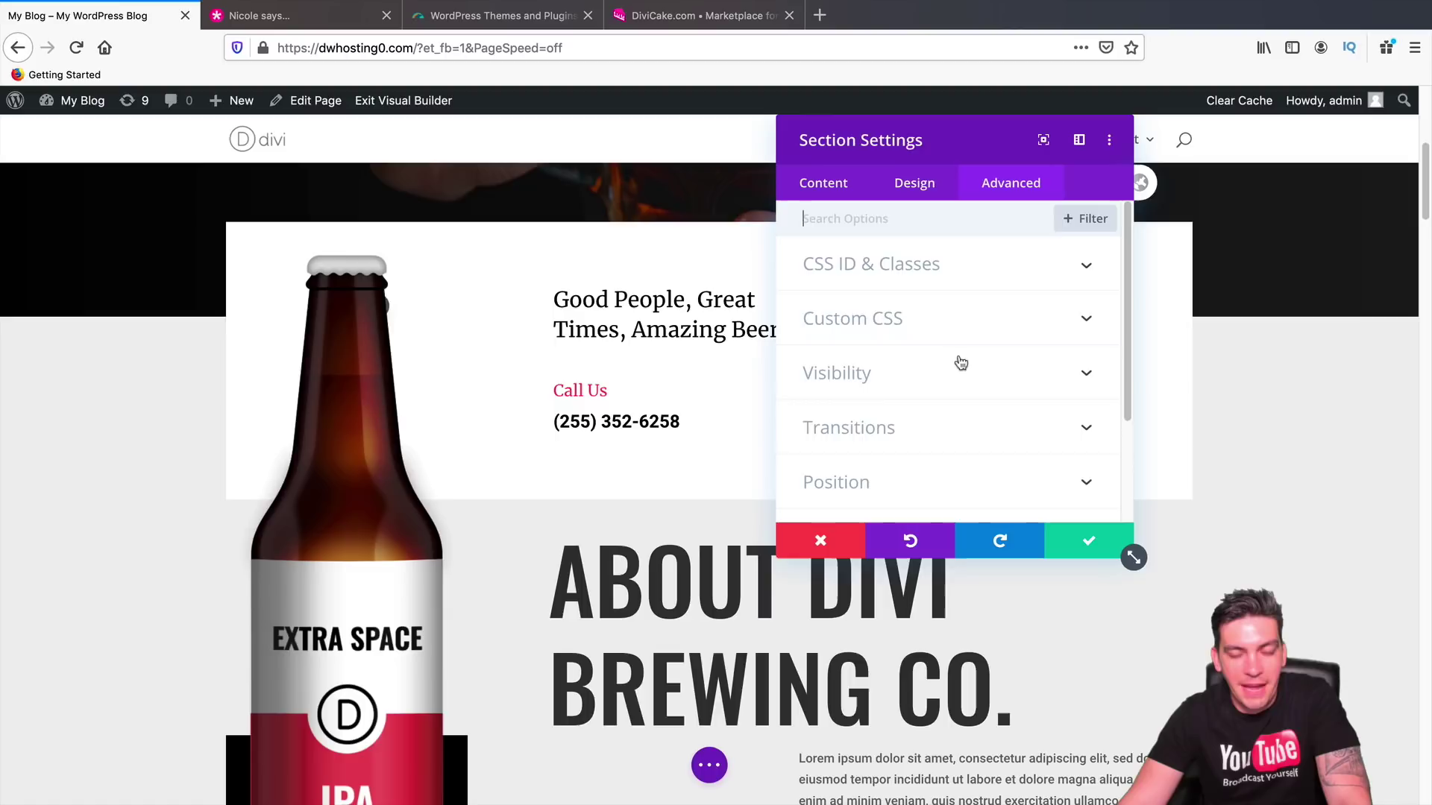
scroll(954, 369, "down", 3)
left_click(955, 413)
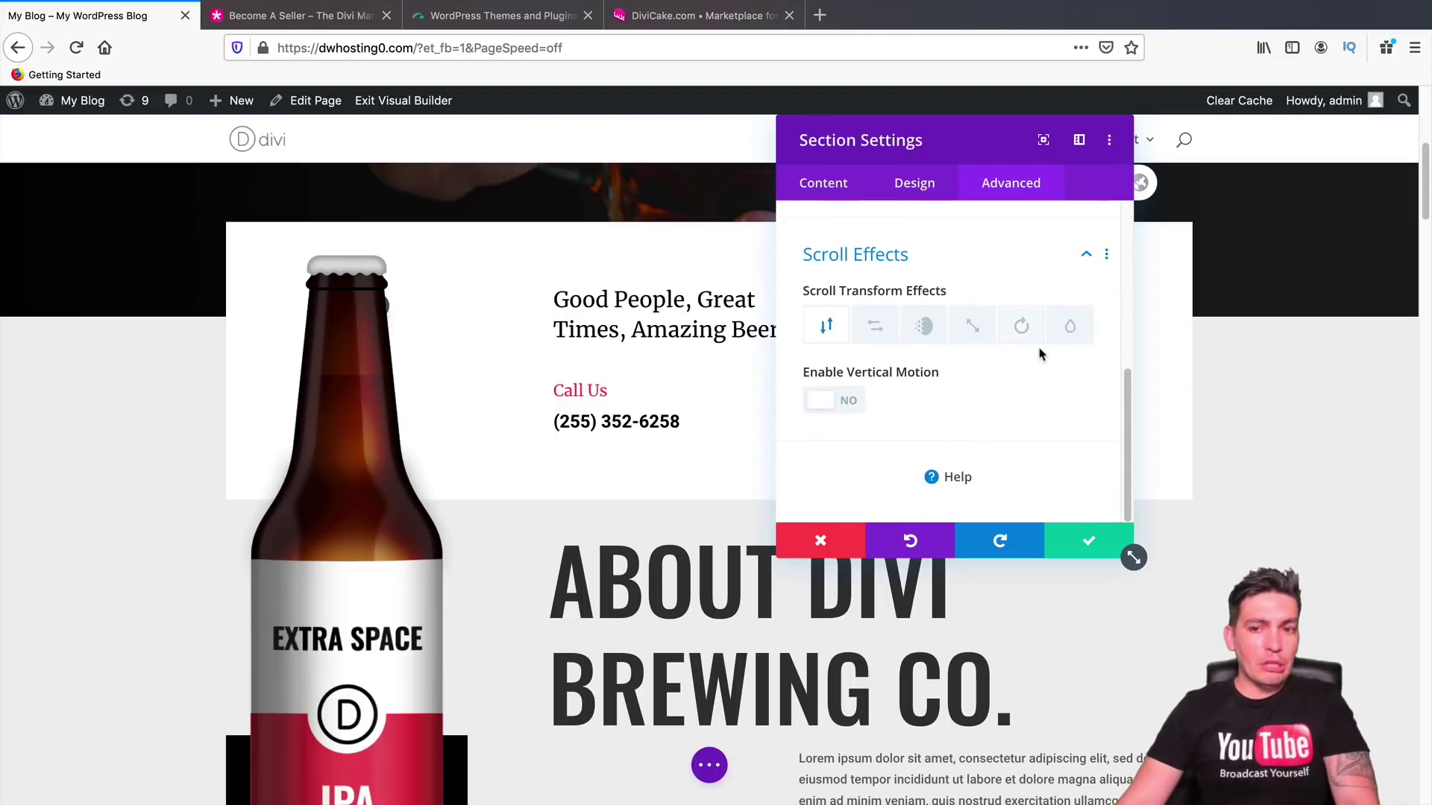
left_click(1068, 341)
left_click(833, 400)
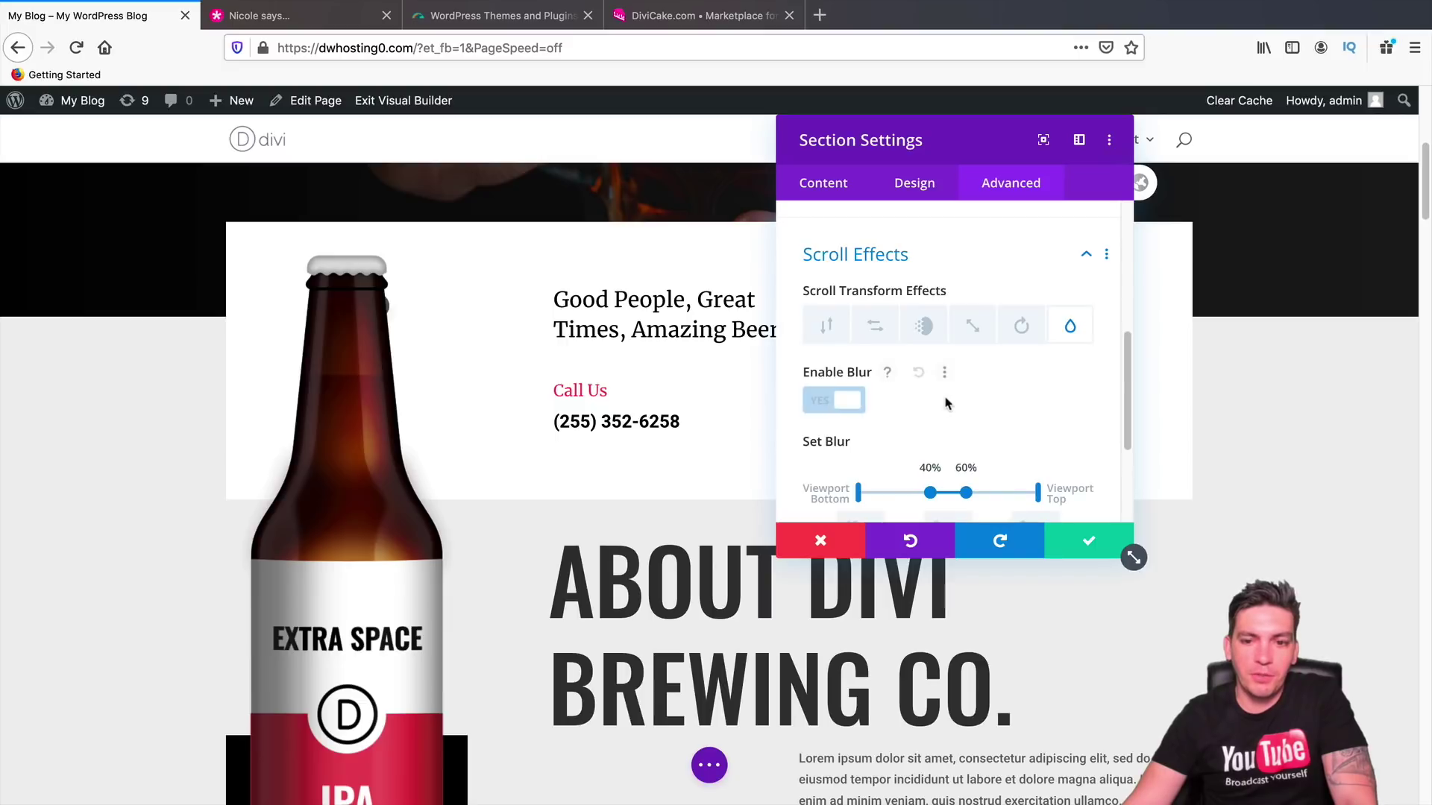
scroll(1043, 420, "down", 3)
scroll(1042, 422, "up", 2)
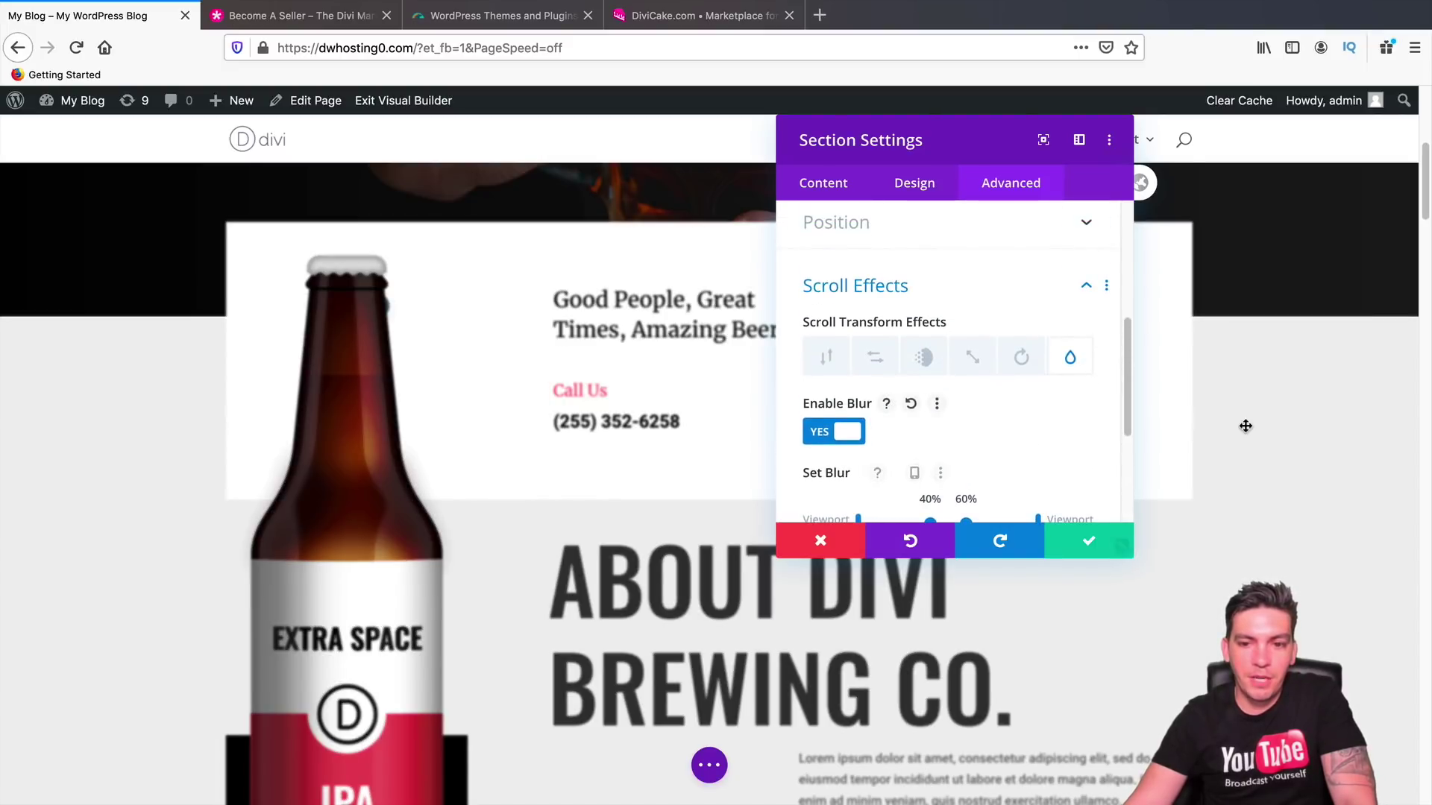
scroll(1238, 433, "up", 10)
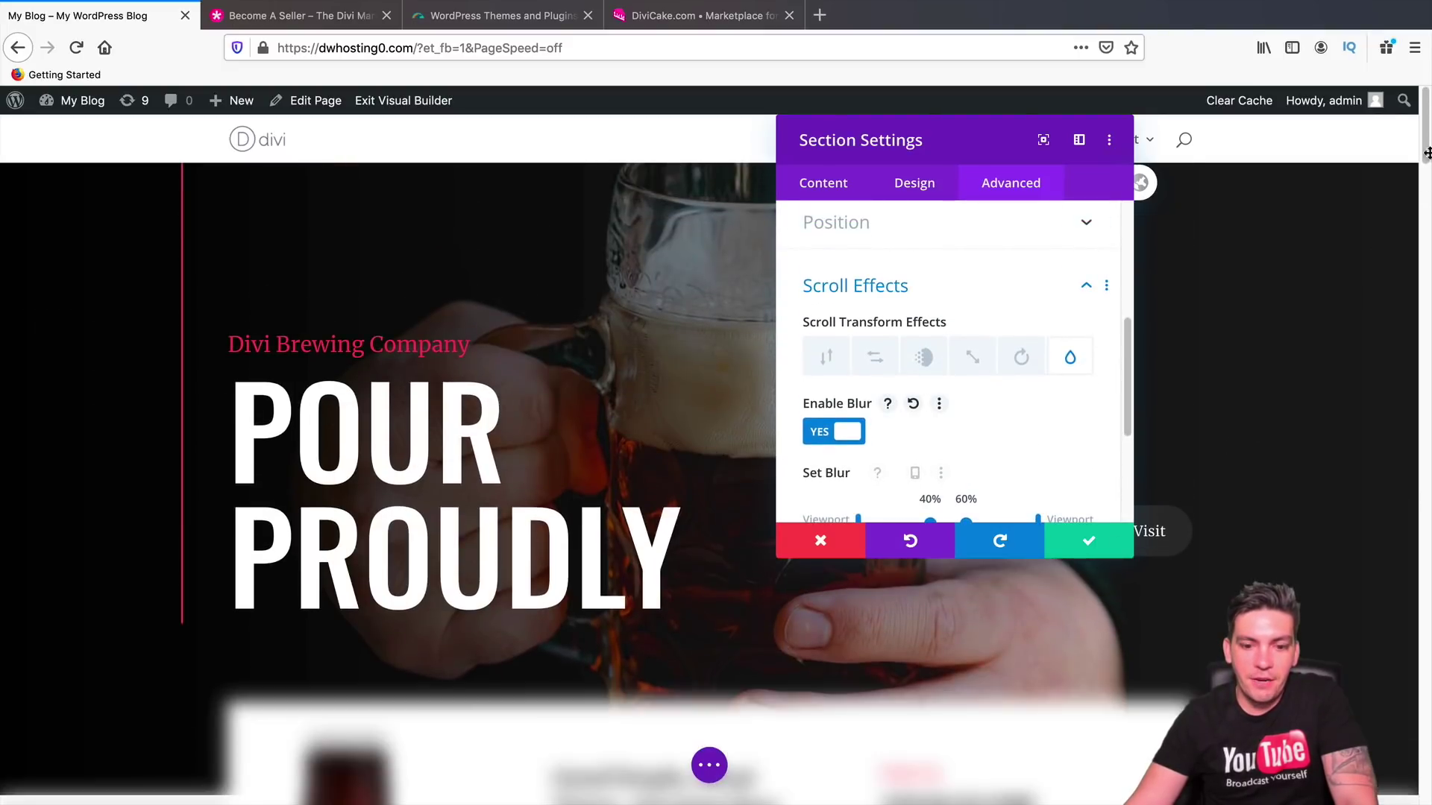
left_click_drag(1425, 152, 1424, 232)
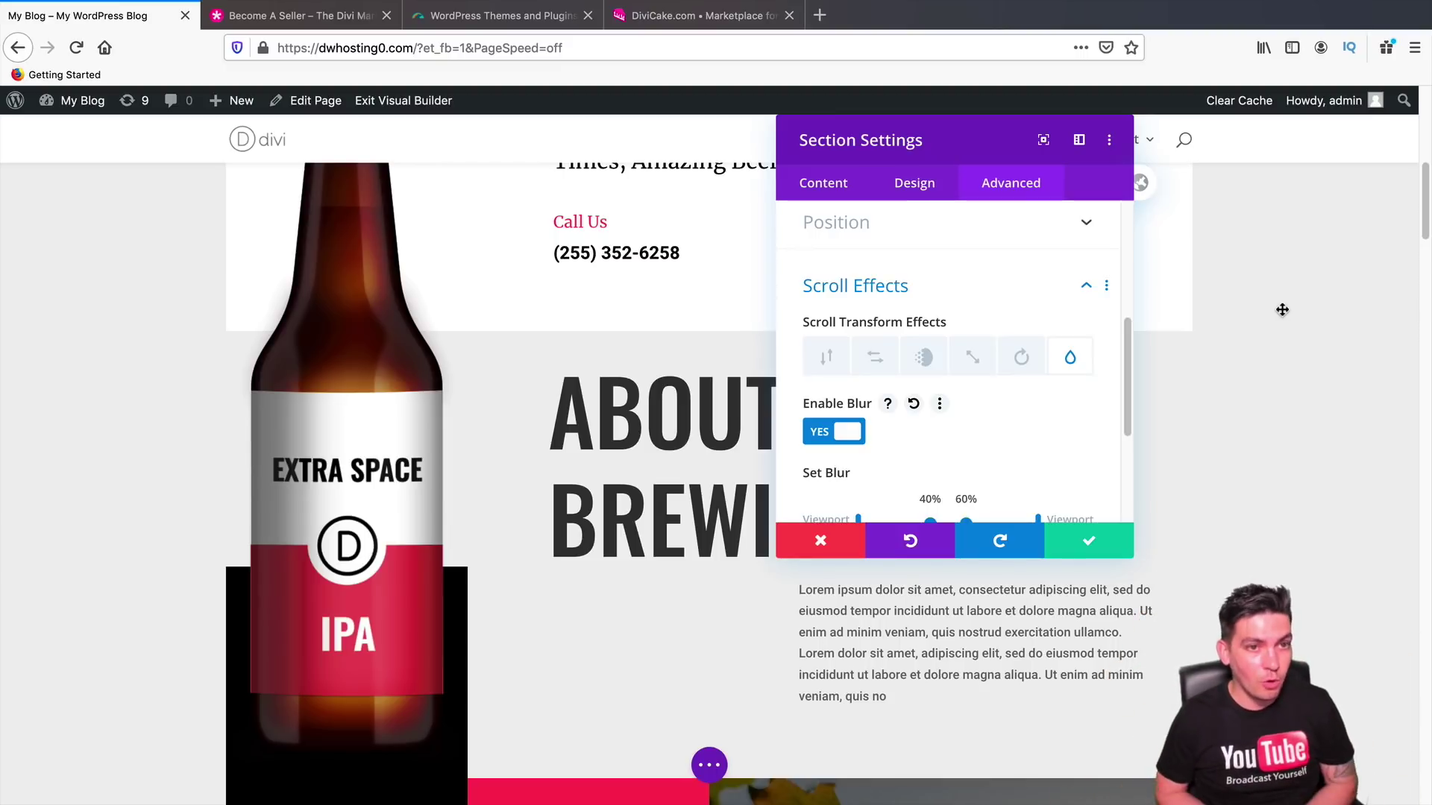
scroll(1193, 445, "down", 3)
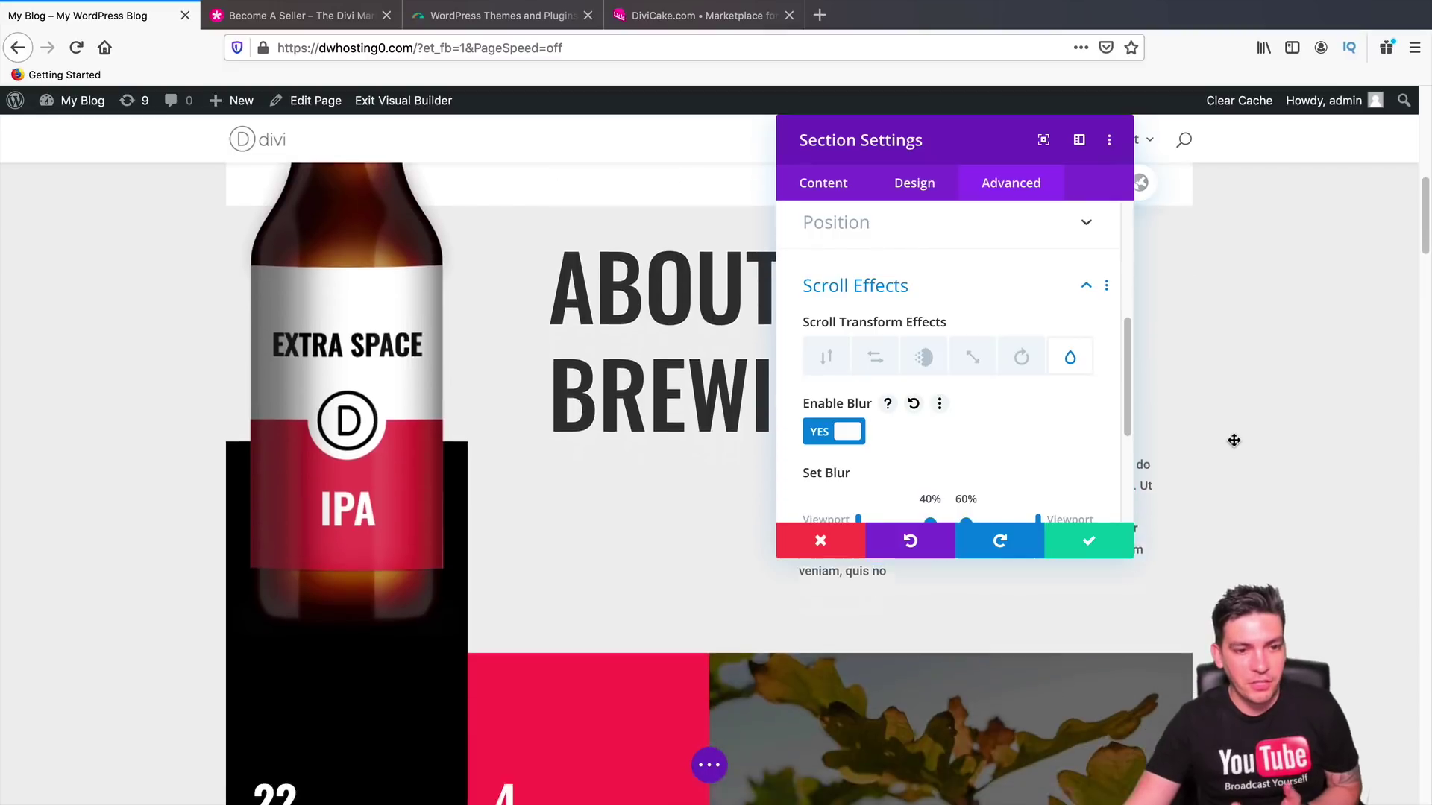
scroll(1229, 453, "down", 3)
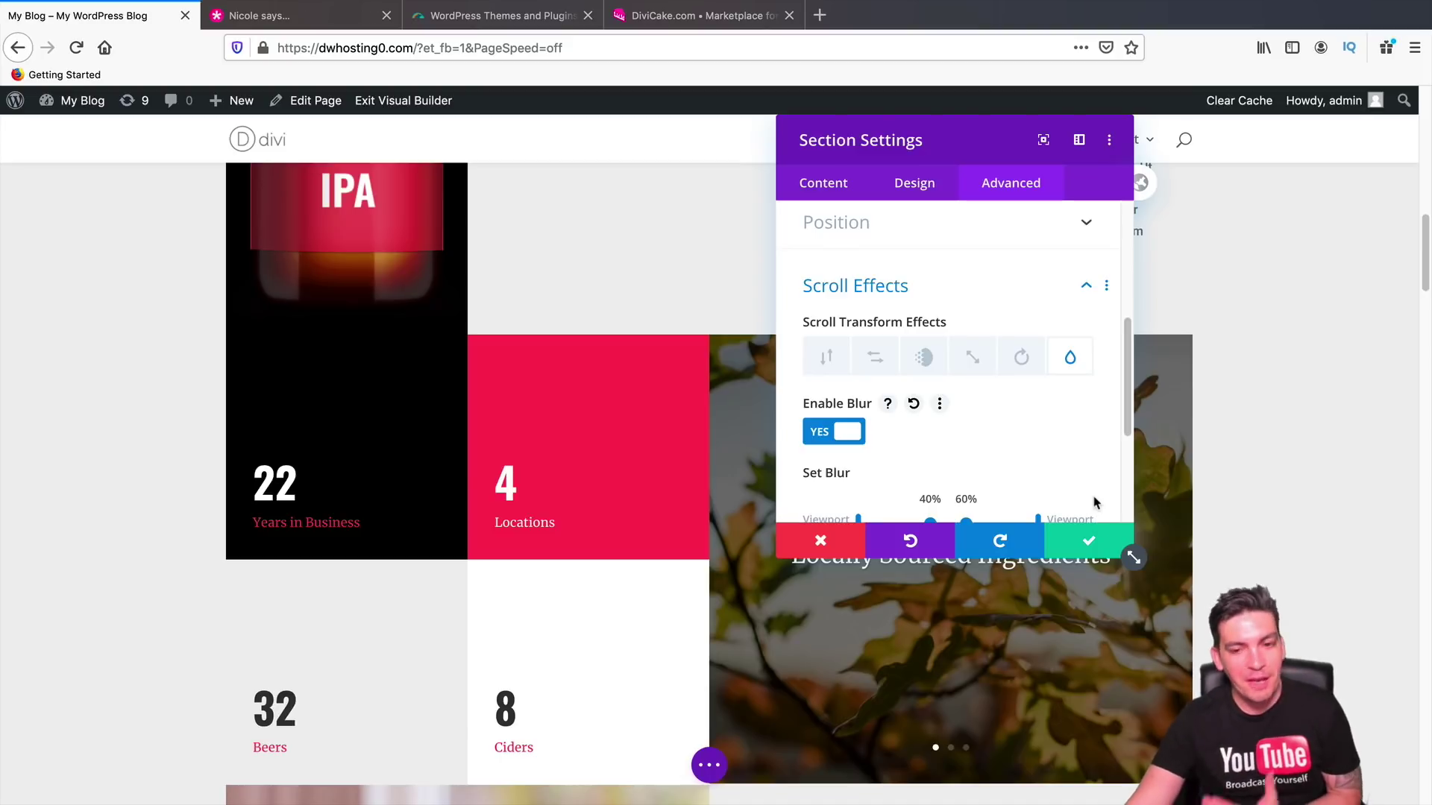
scroll(1088, 498, "down", 3)
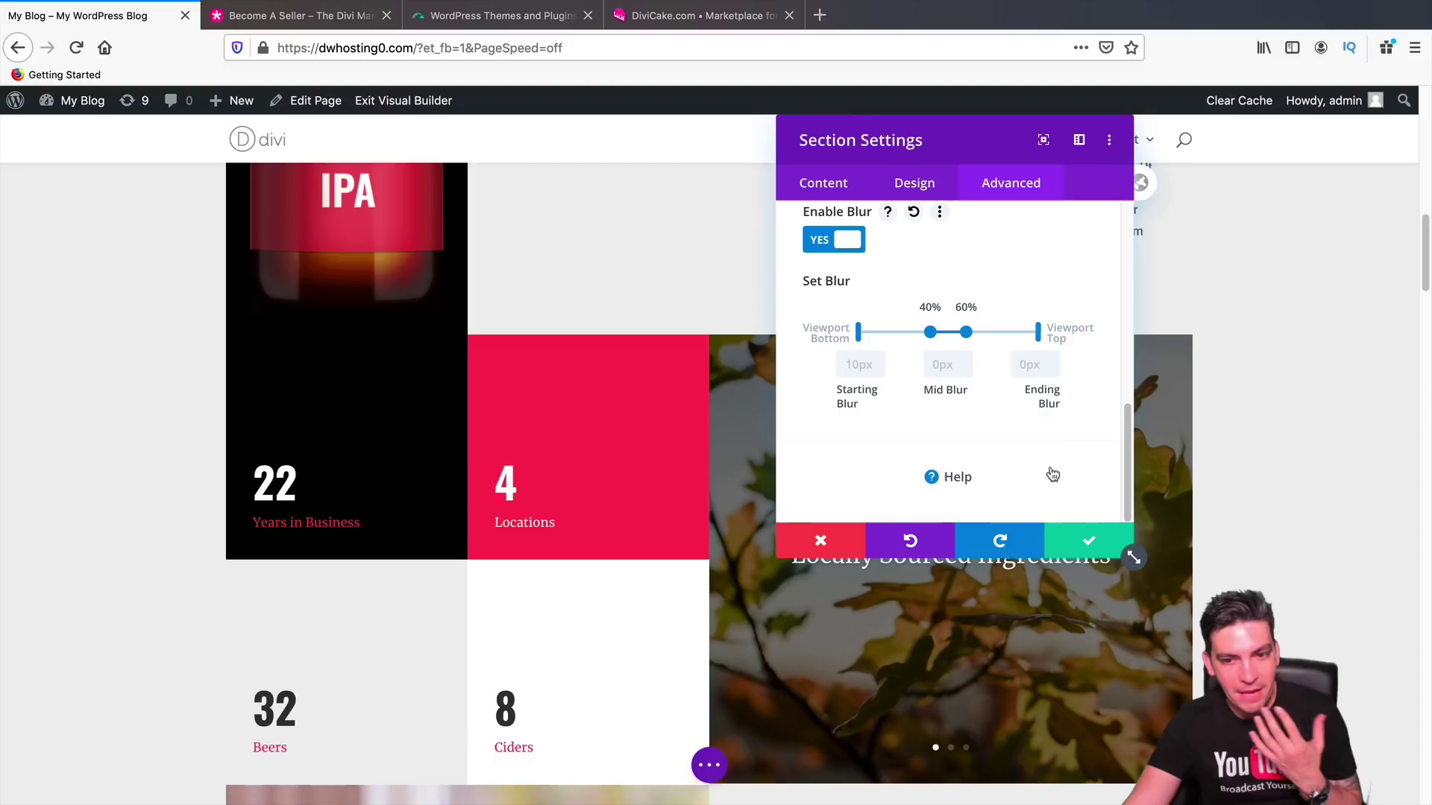
scroll(875, 418, "up", 1)
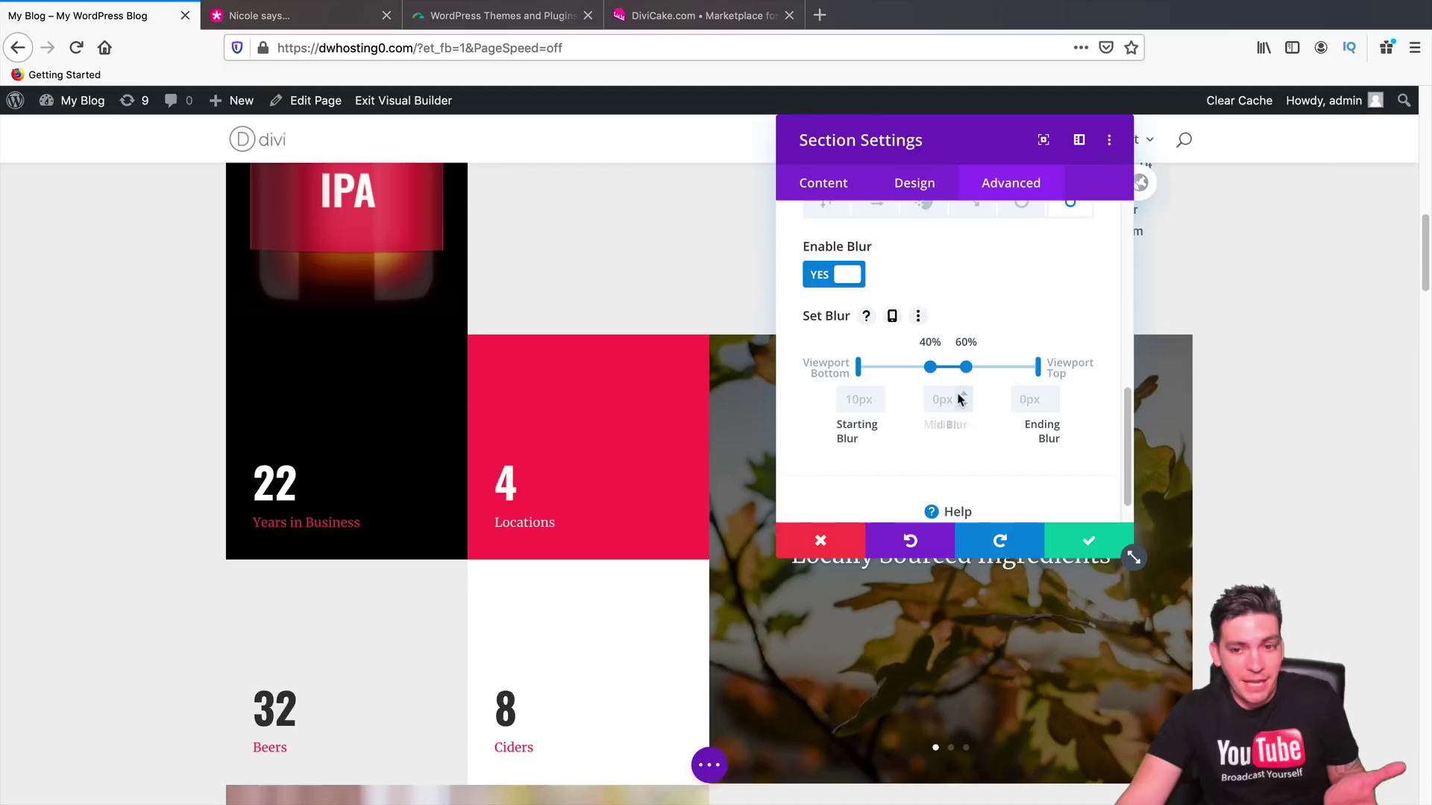
Step: Set the About section's Mid Blur to 6px and preview it by scrolling
left_click(962, 396)
scroll(757, 452, "up", 10)
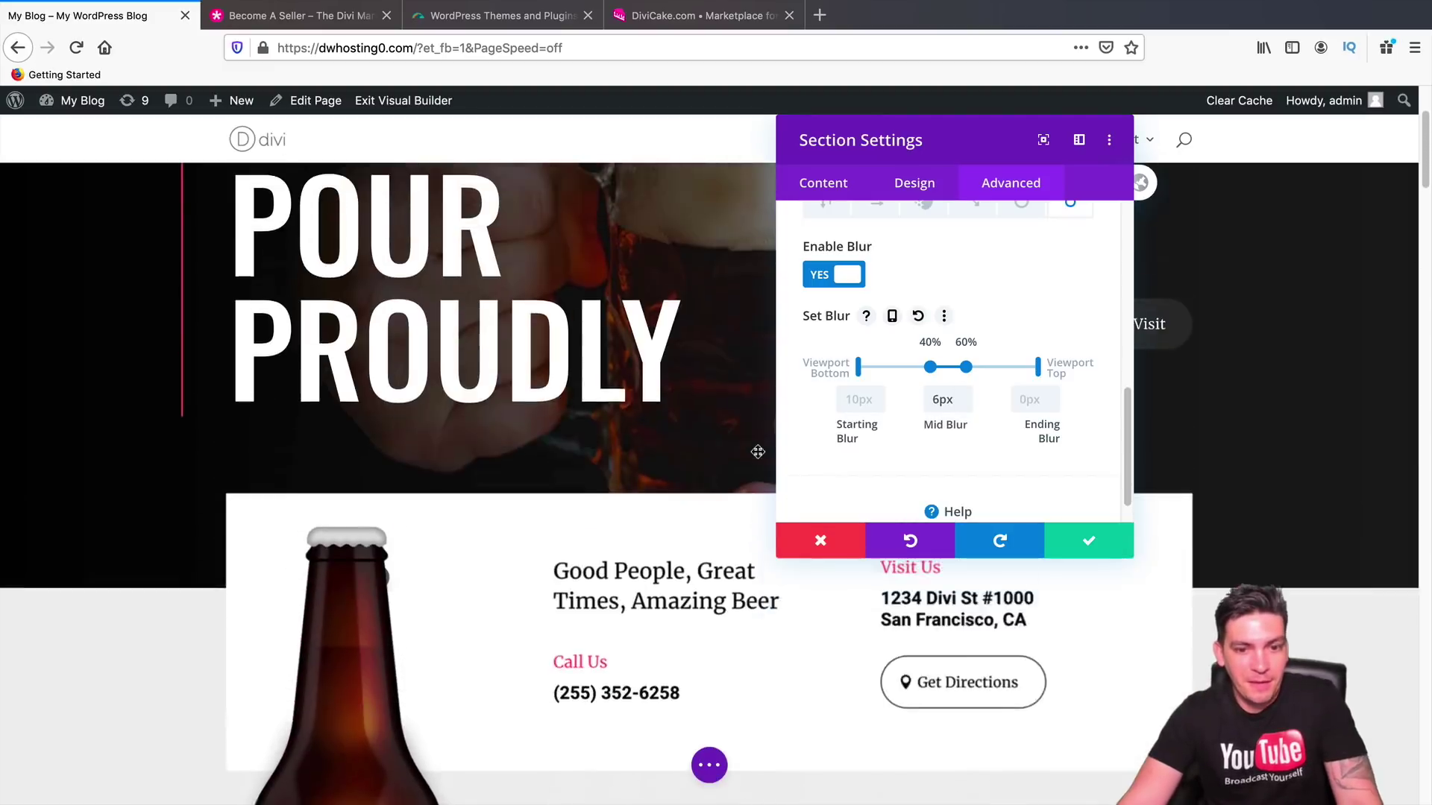
scroll(746, 459, "up", 3)
scroll(727, 466, "down", 10)
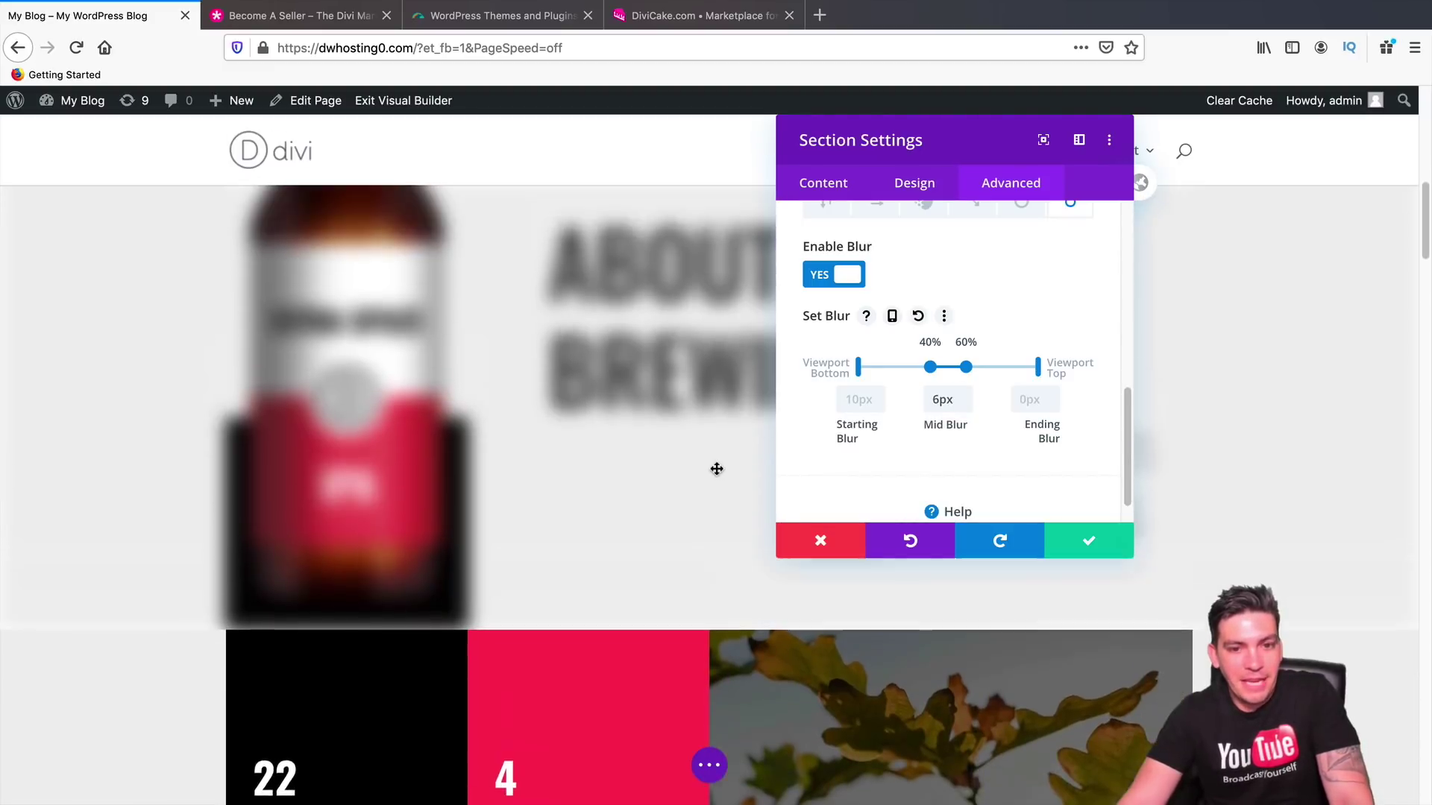
scroll(716, 468, "up", 1)
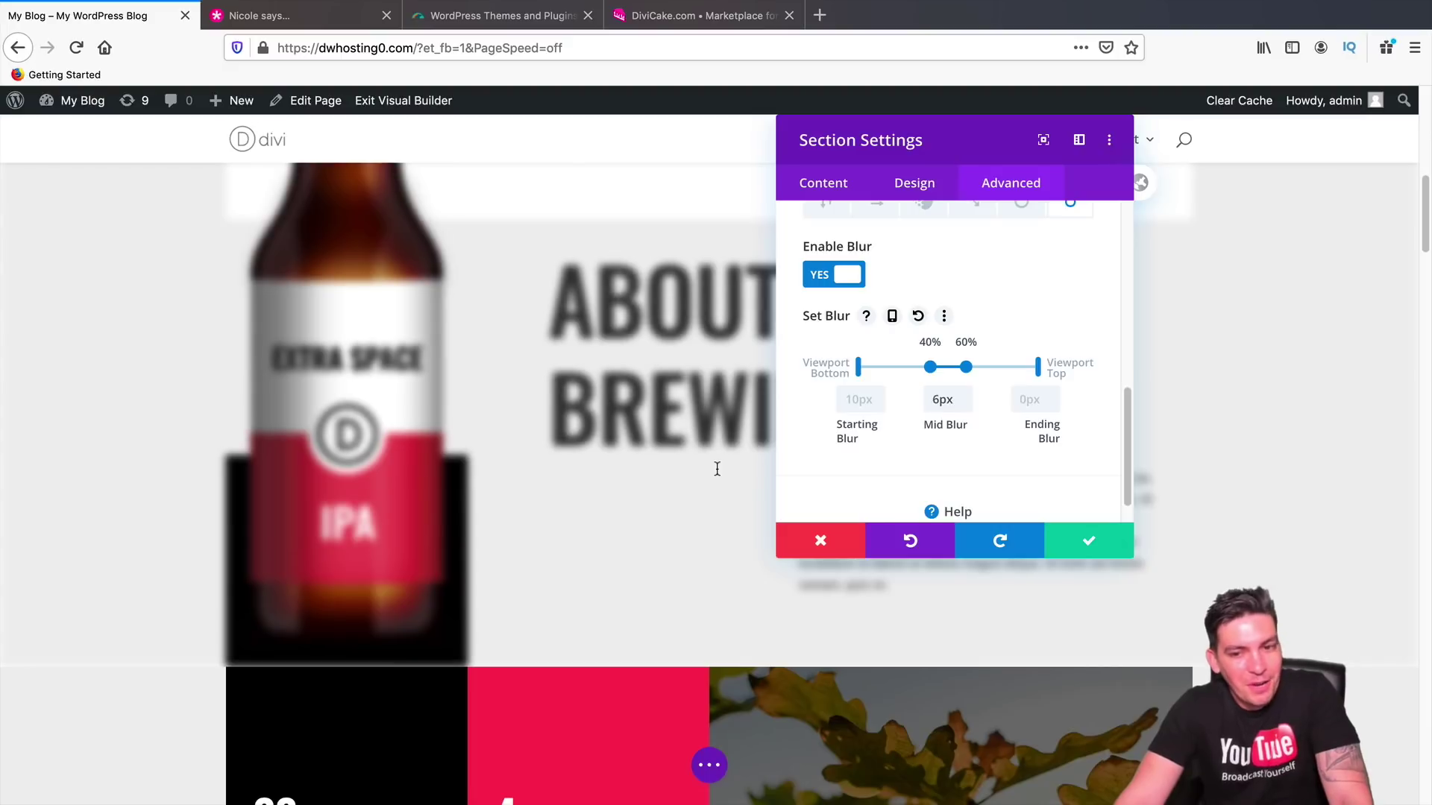
Step: Step Mid Blur back down to 0px and save the section settings
left_click(964, 407)
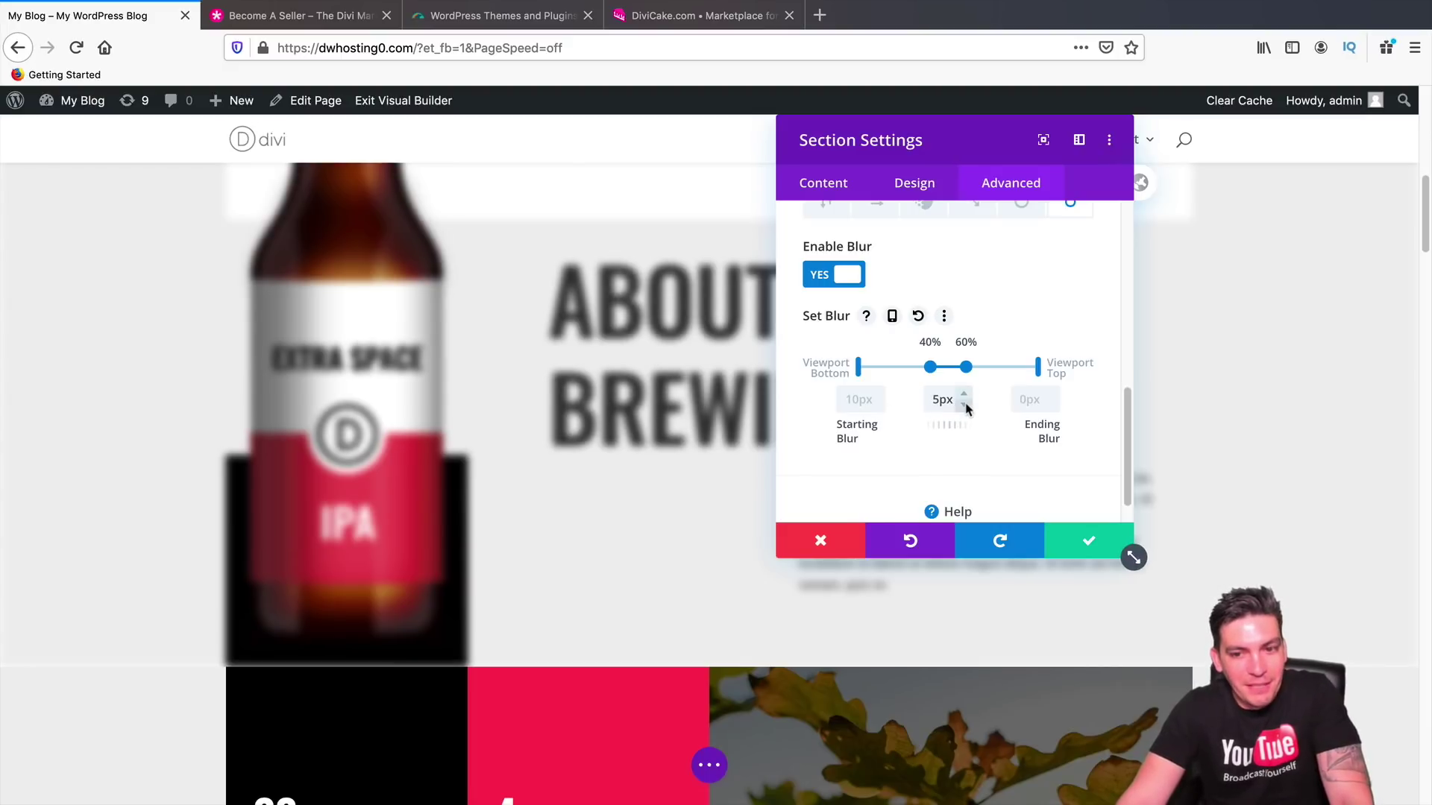
left_click(964, 405)
left_click(964, 406)
left_click(964, 406)
left_click(964, 406)
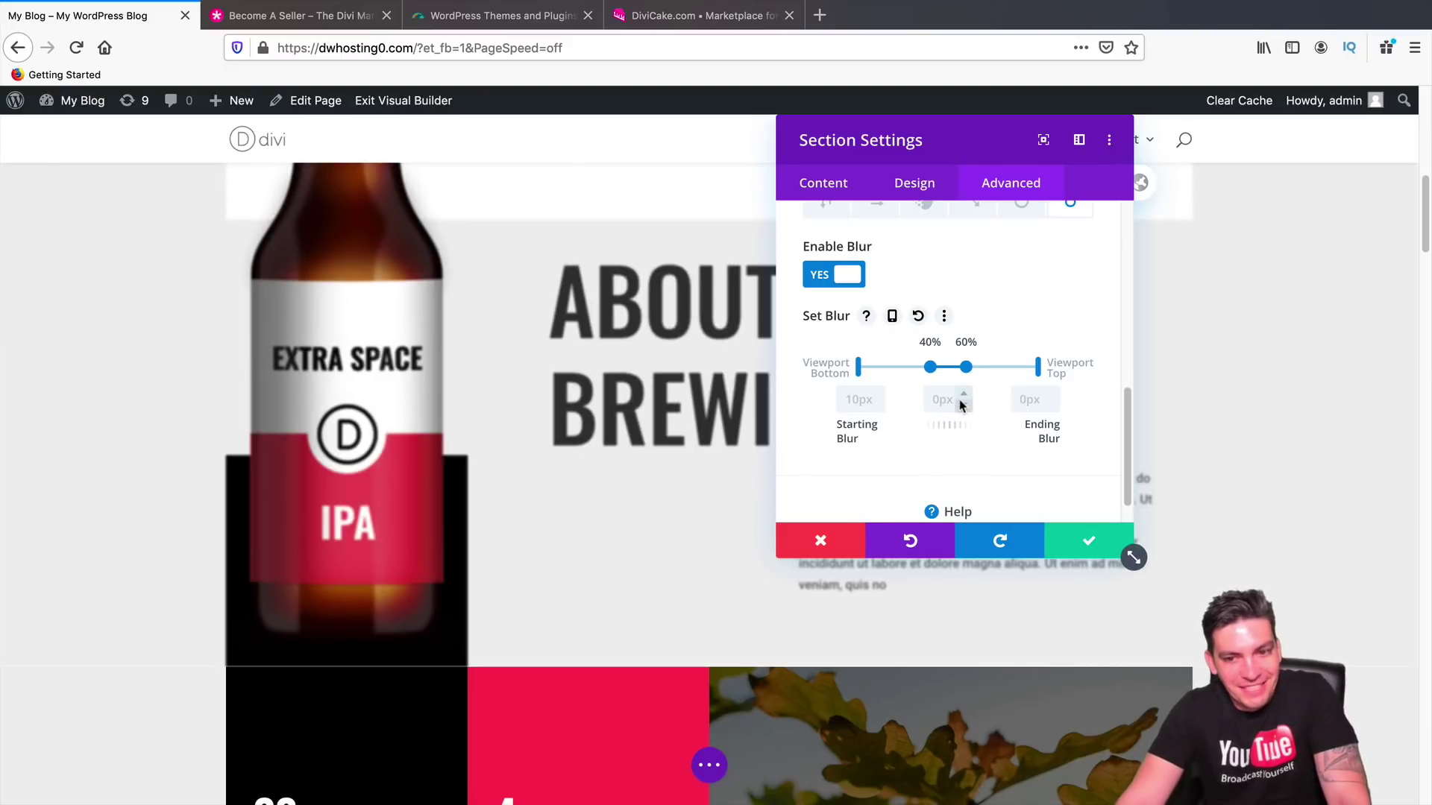
left_click(964, 406)
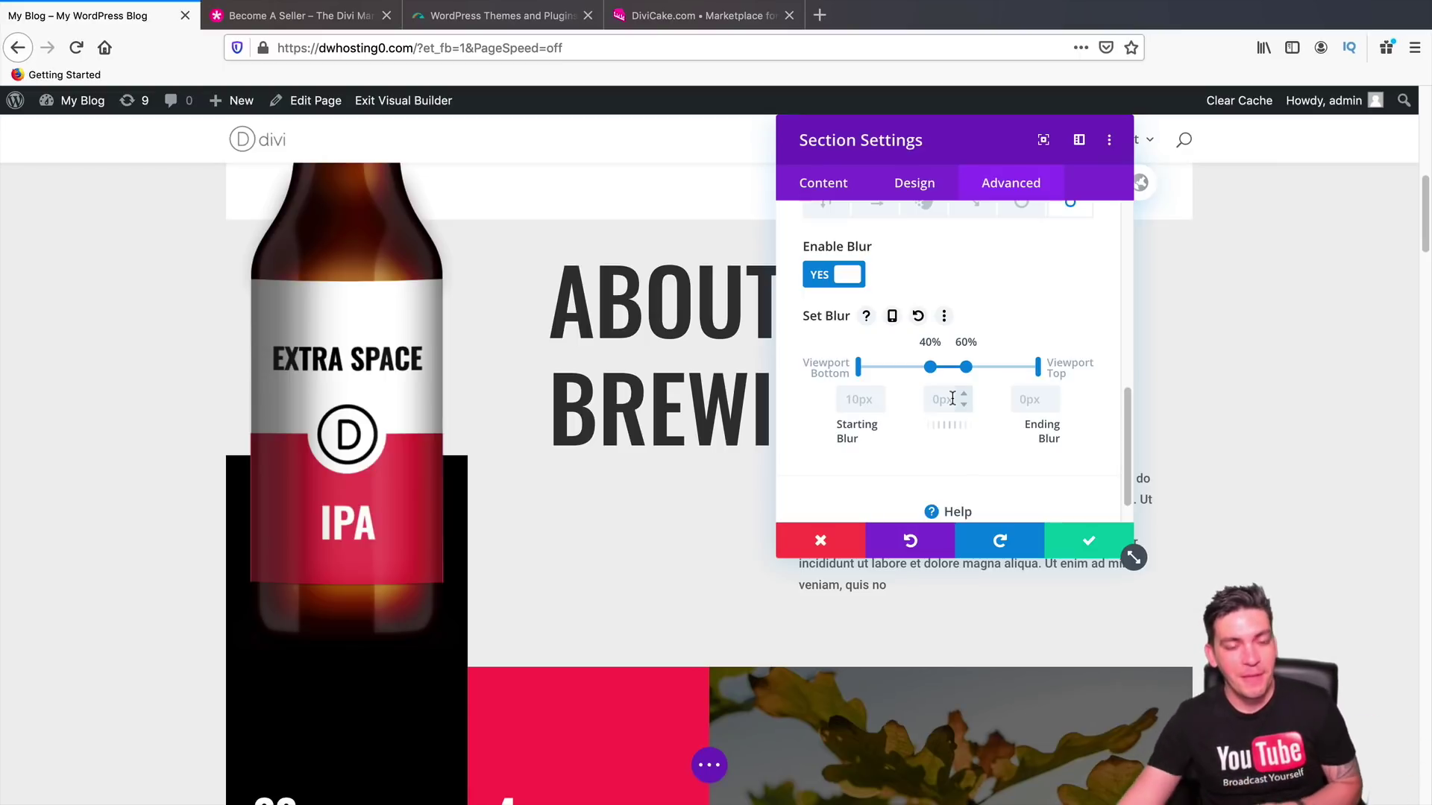
left_click(1095, 544)
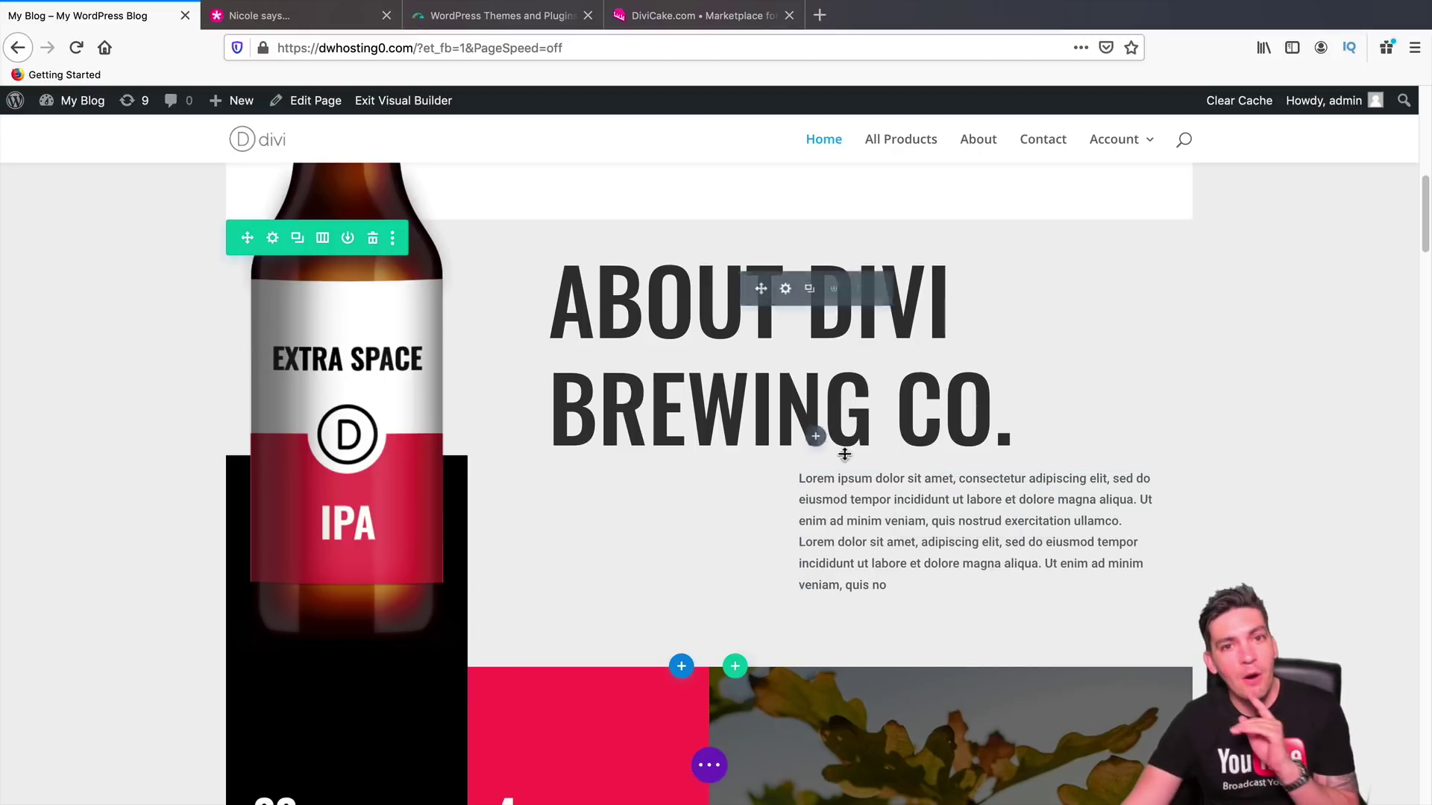
Step: Scroll to the top of the Divi Brewing page and switch to the Become A Seller tab
scroll(727, 533, "up", 3)
scroll(727, 533, "up", 5)
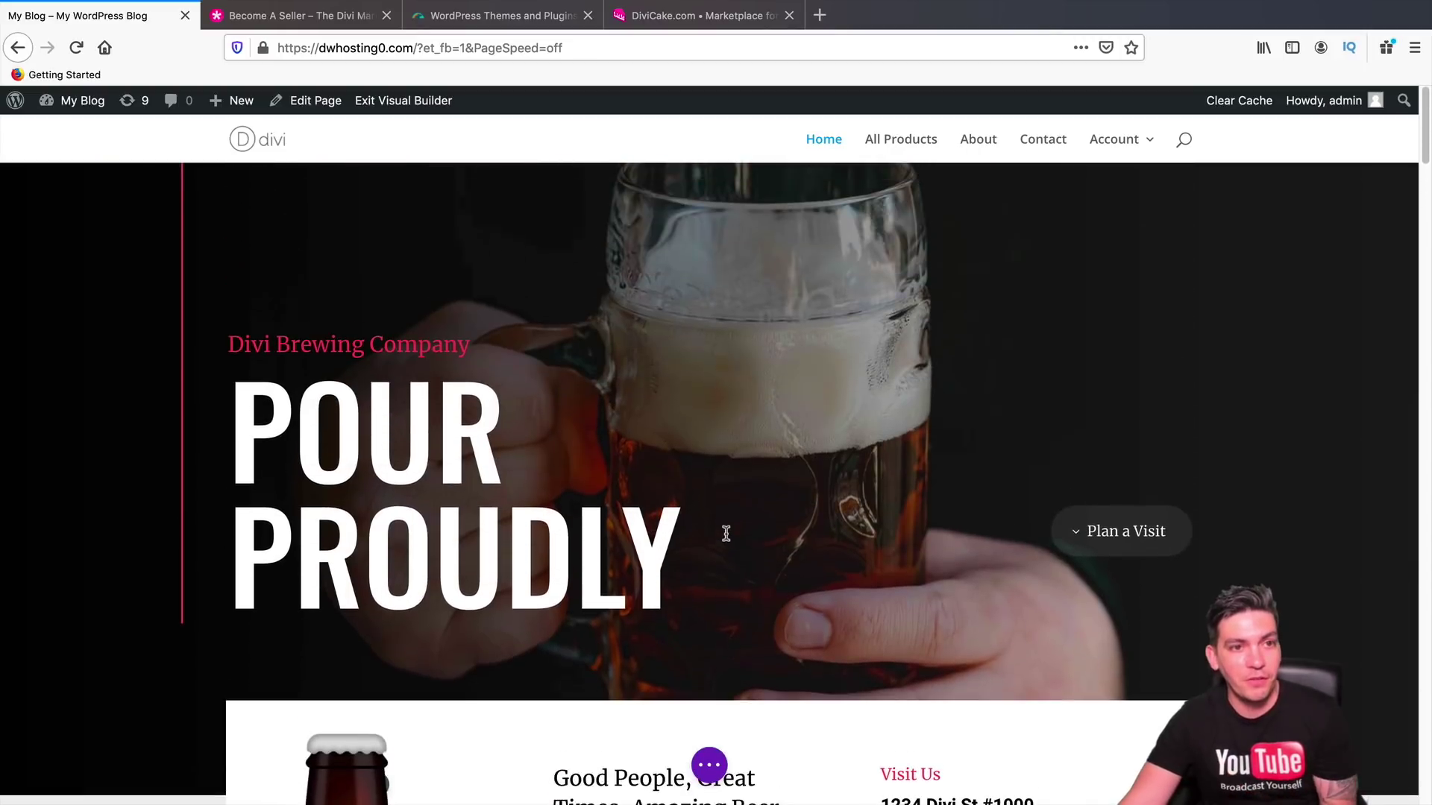
key("ctrl+Tab")
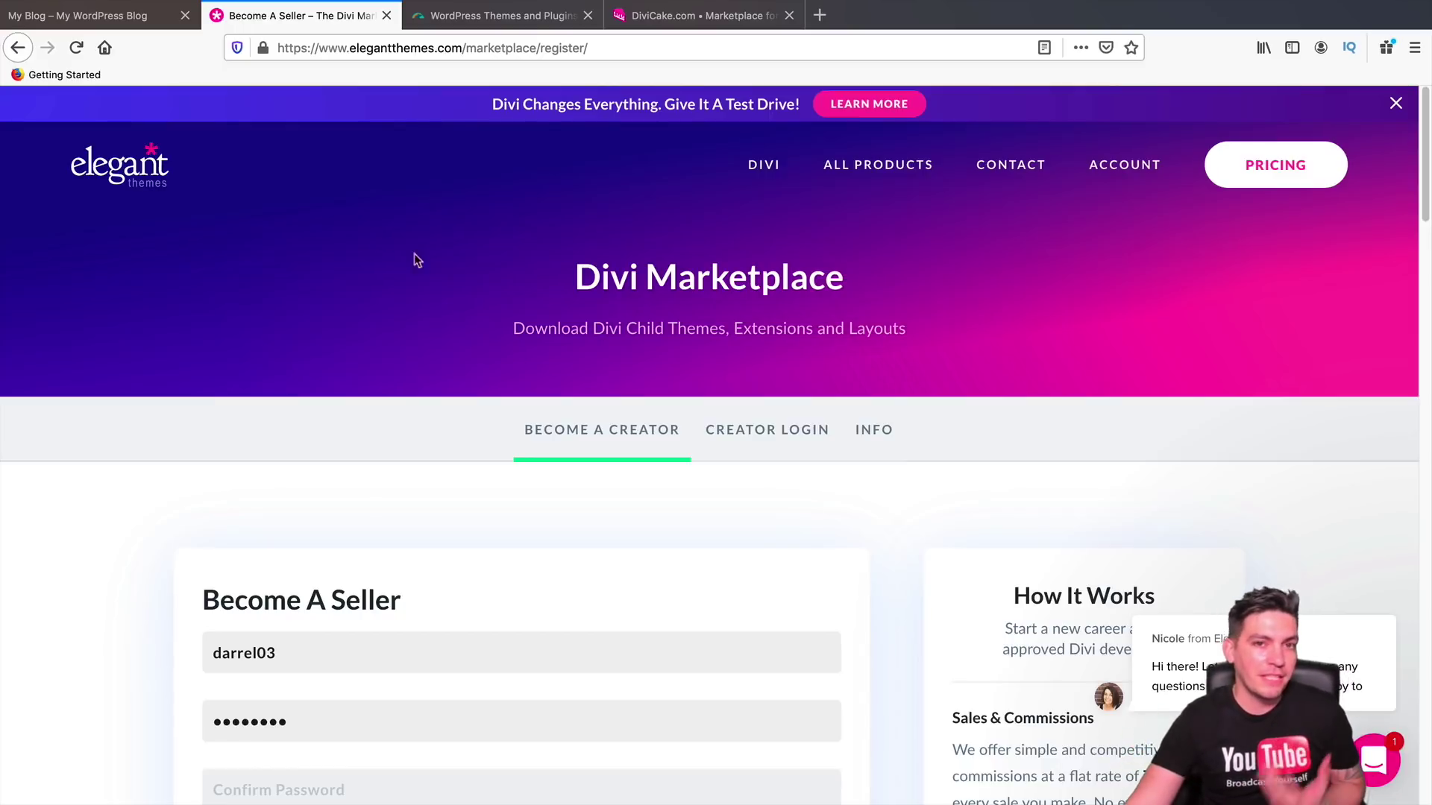
Step: Focus the seller form's username field and scroll down through the registration form
scroll(746, 447, "down", 3)
left_click(816, 477)
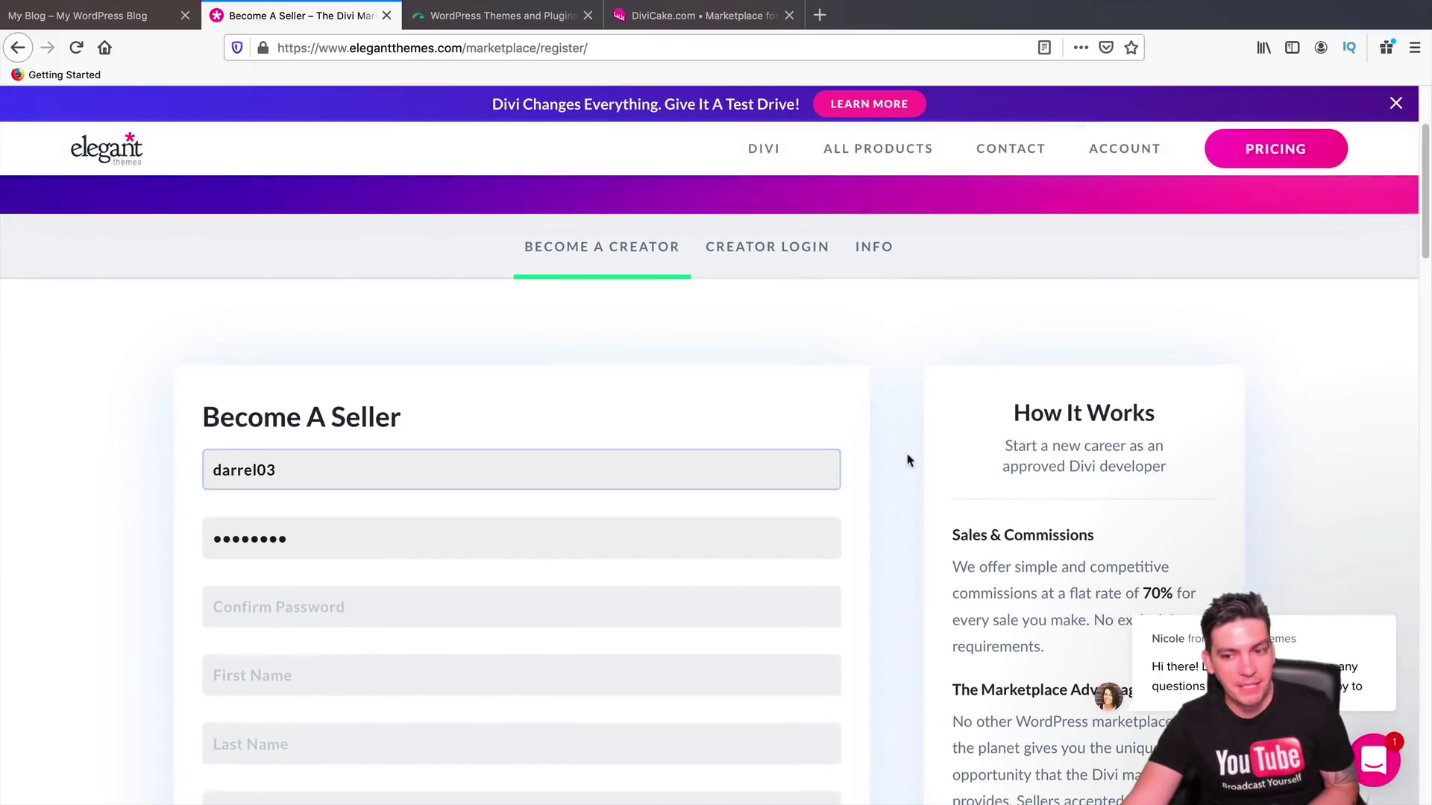
scroll(909, 457, "down", 2)
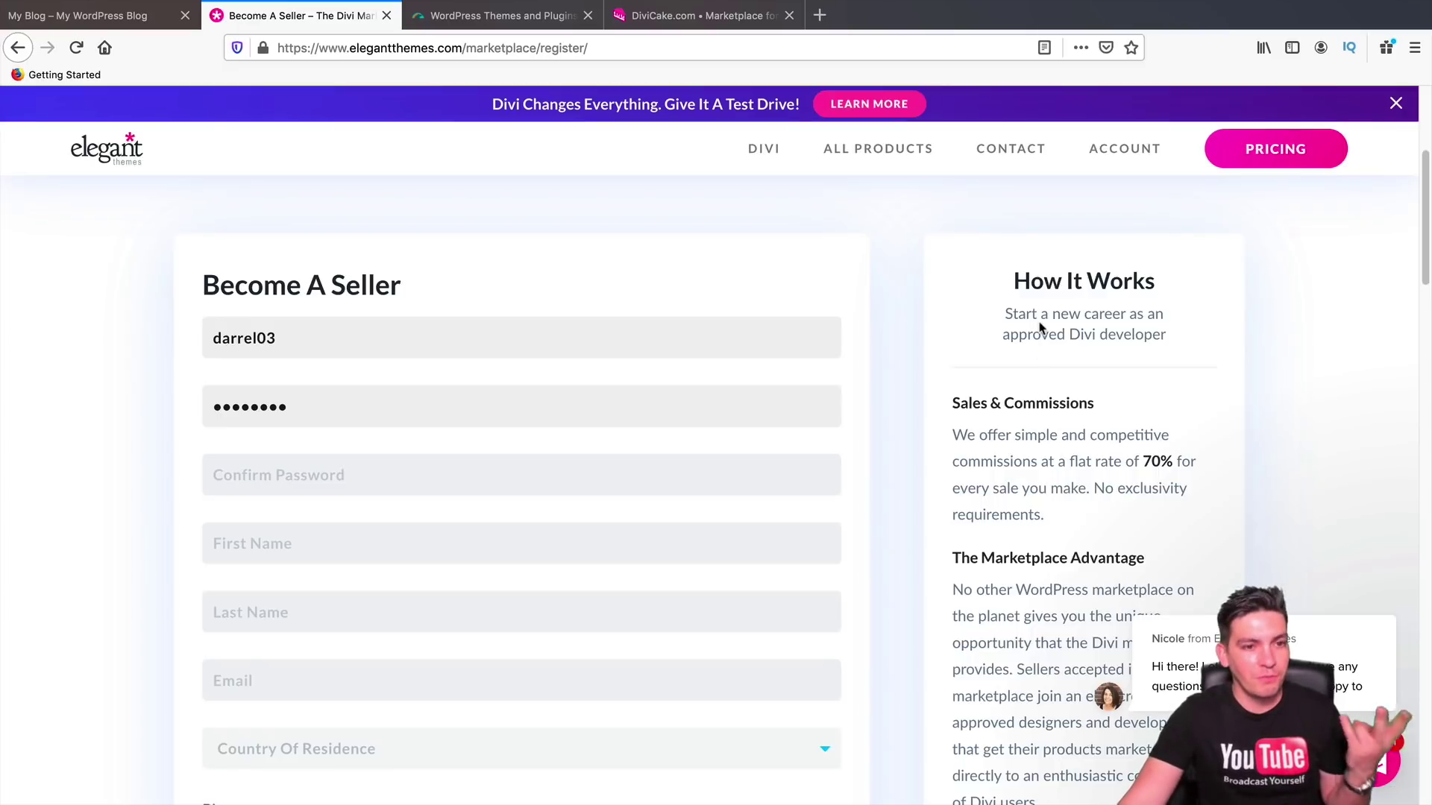
Step: Switch between the DiviCake.com and Elegant Marketplace tabs, scrolling Divi Cake's home page
left_click(718, 18)
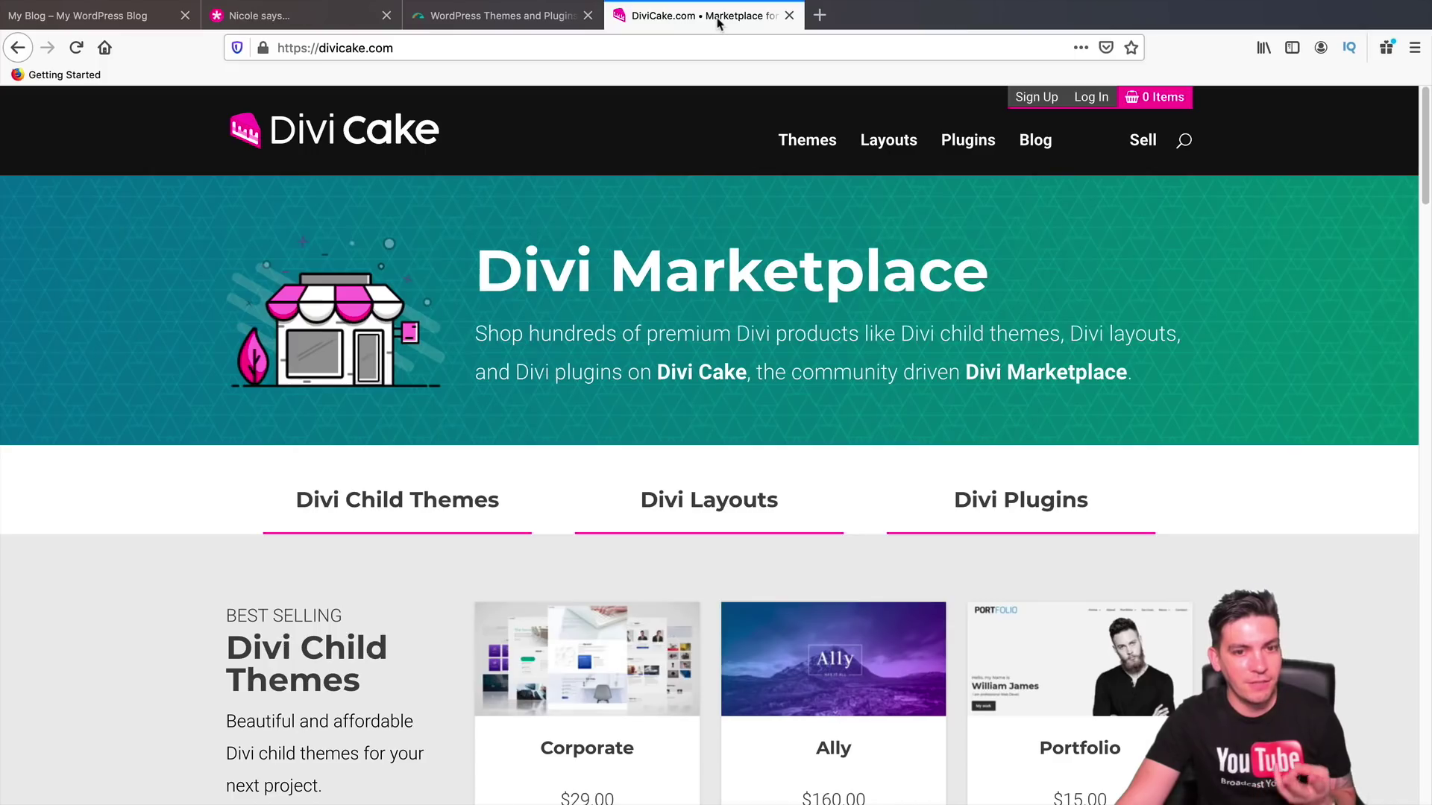
left_click(526, 15)
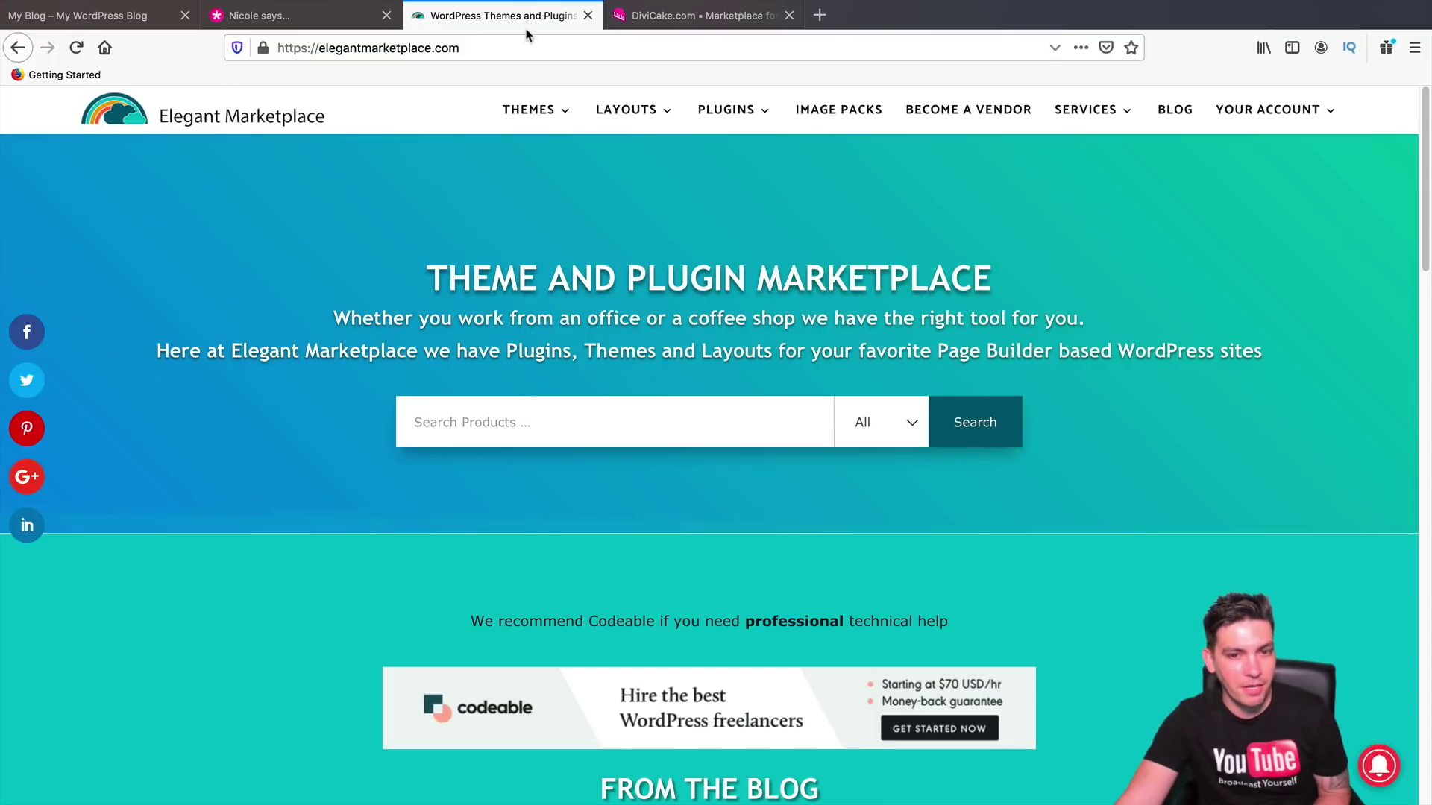
left_click(646, 21)
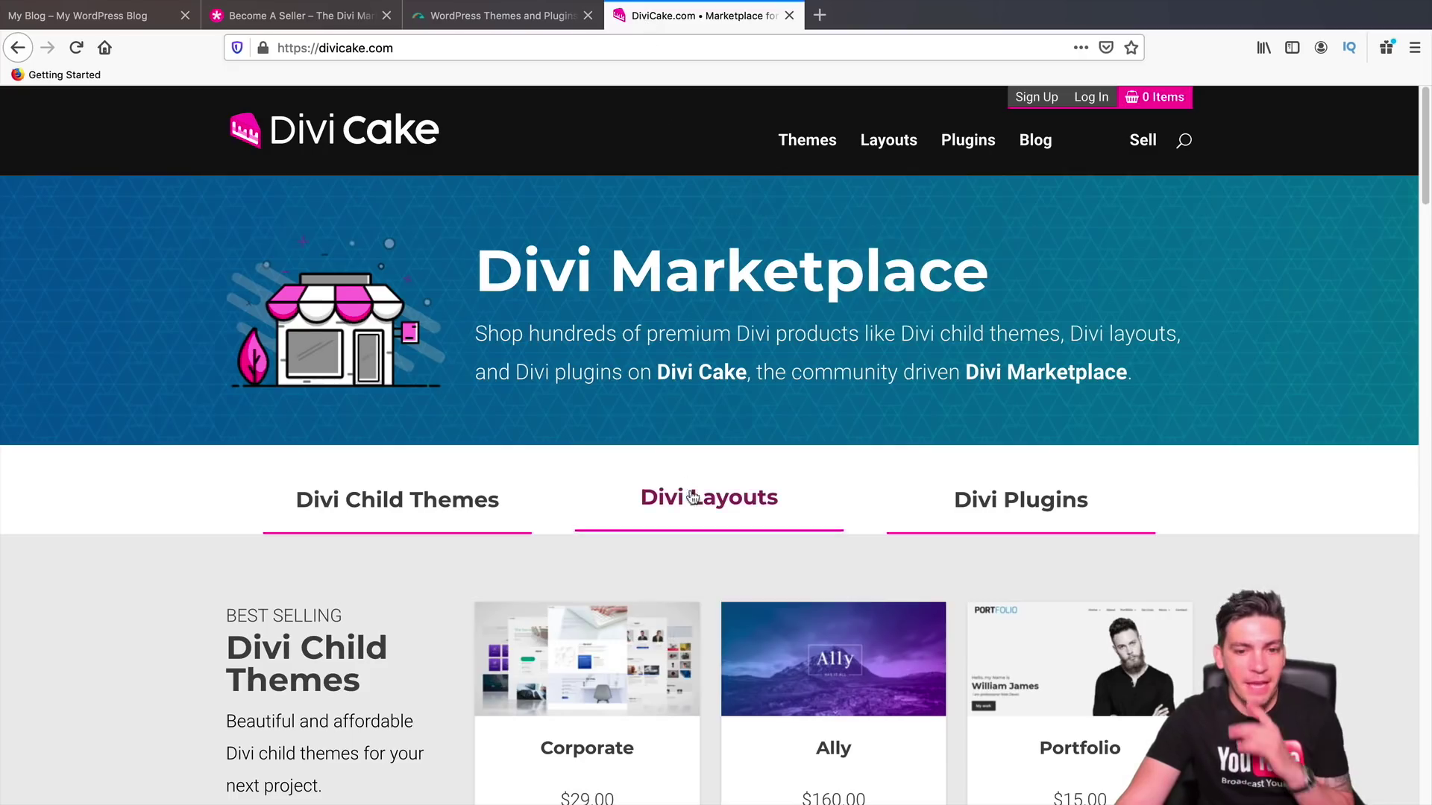
scroll(704, 483, "down", 5)
scroll(706, 477, "down", 2)
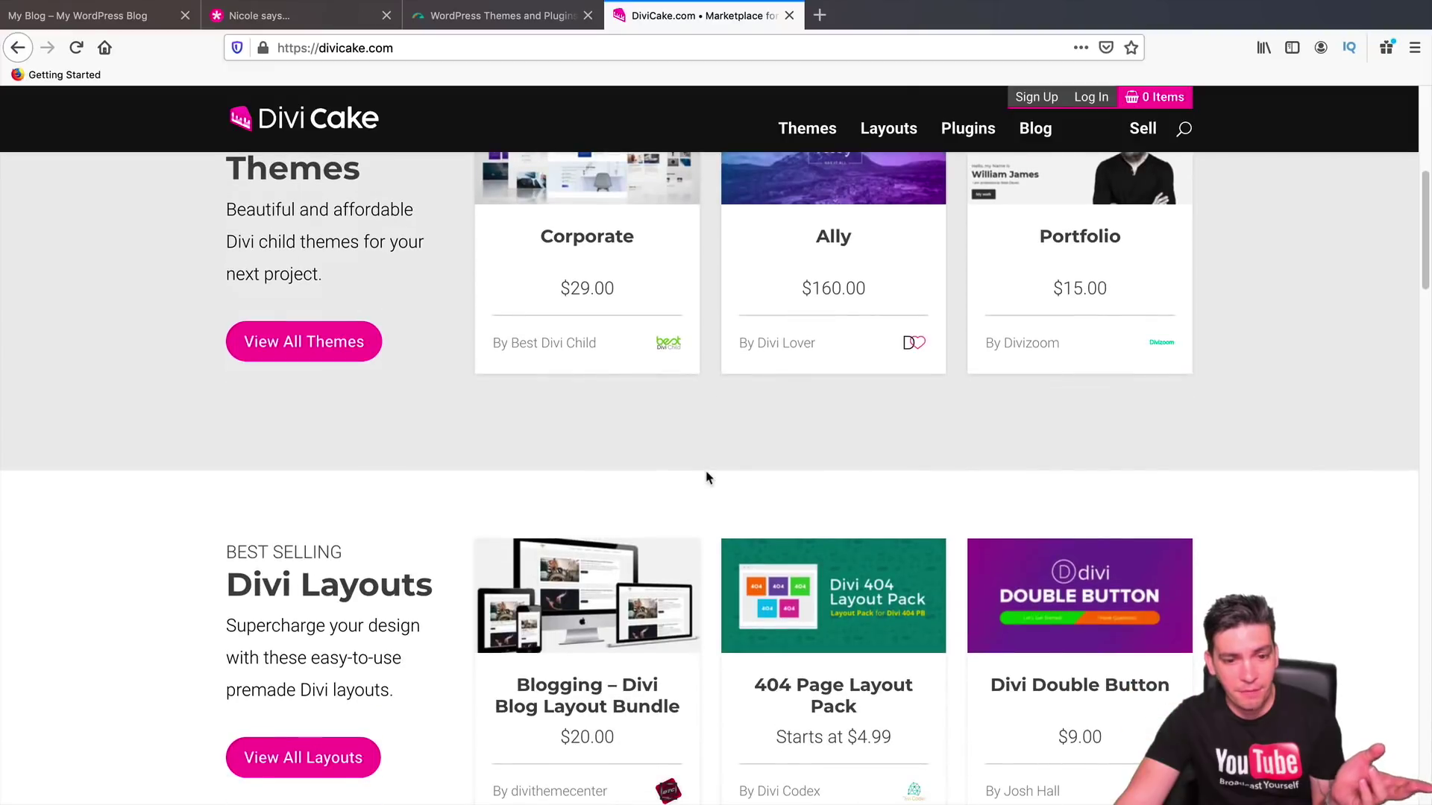
left_click(526, 16)
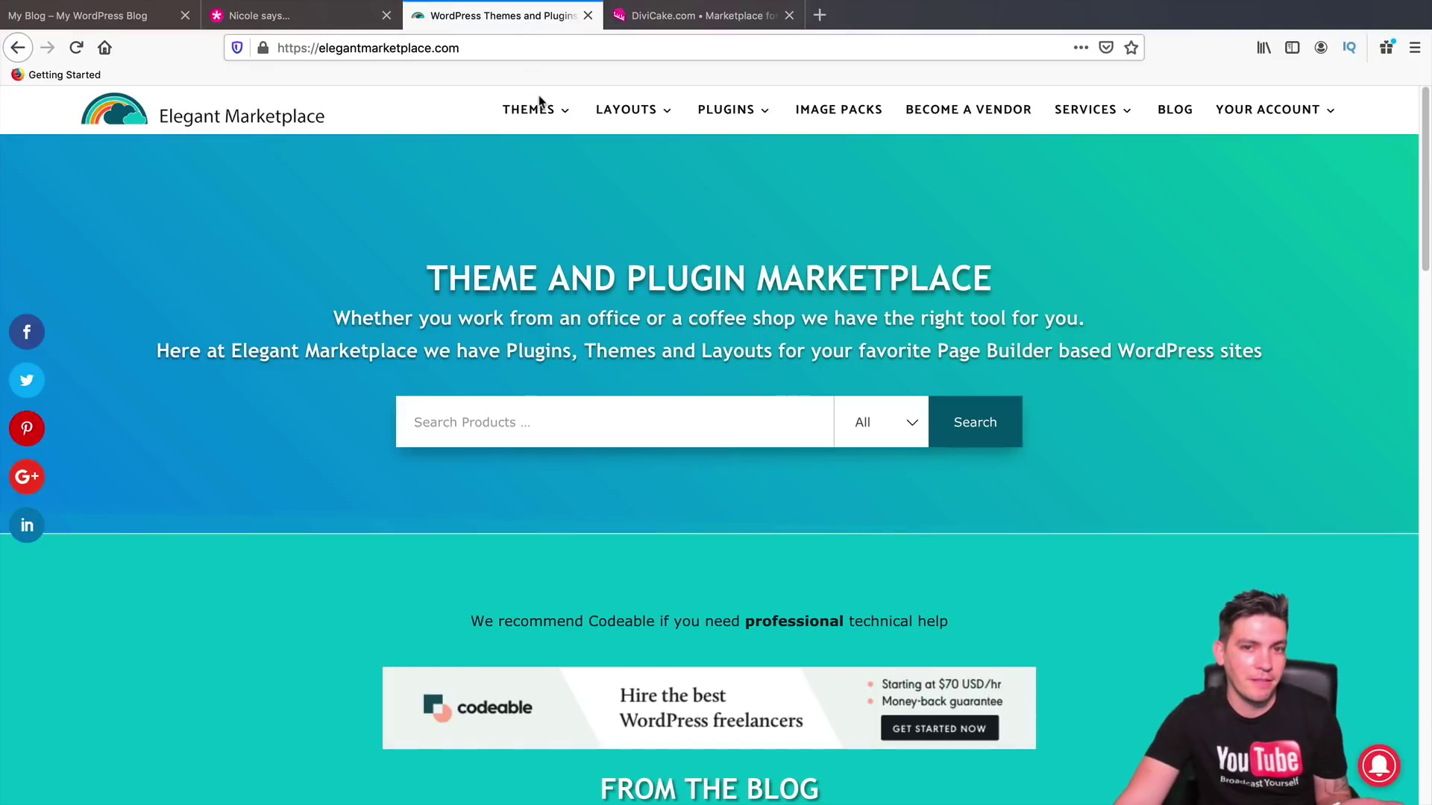
mouse_move(732, 123)
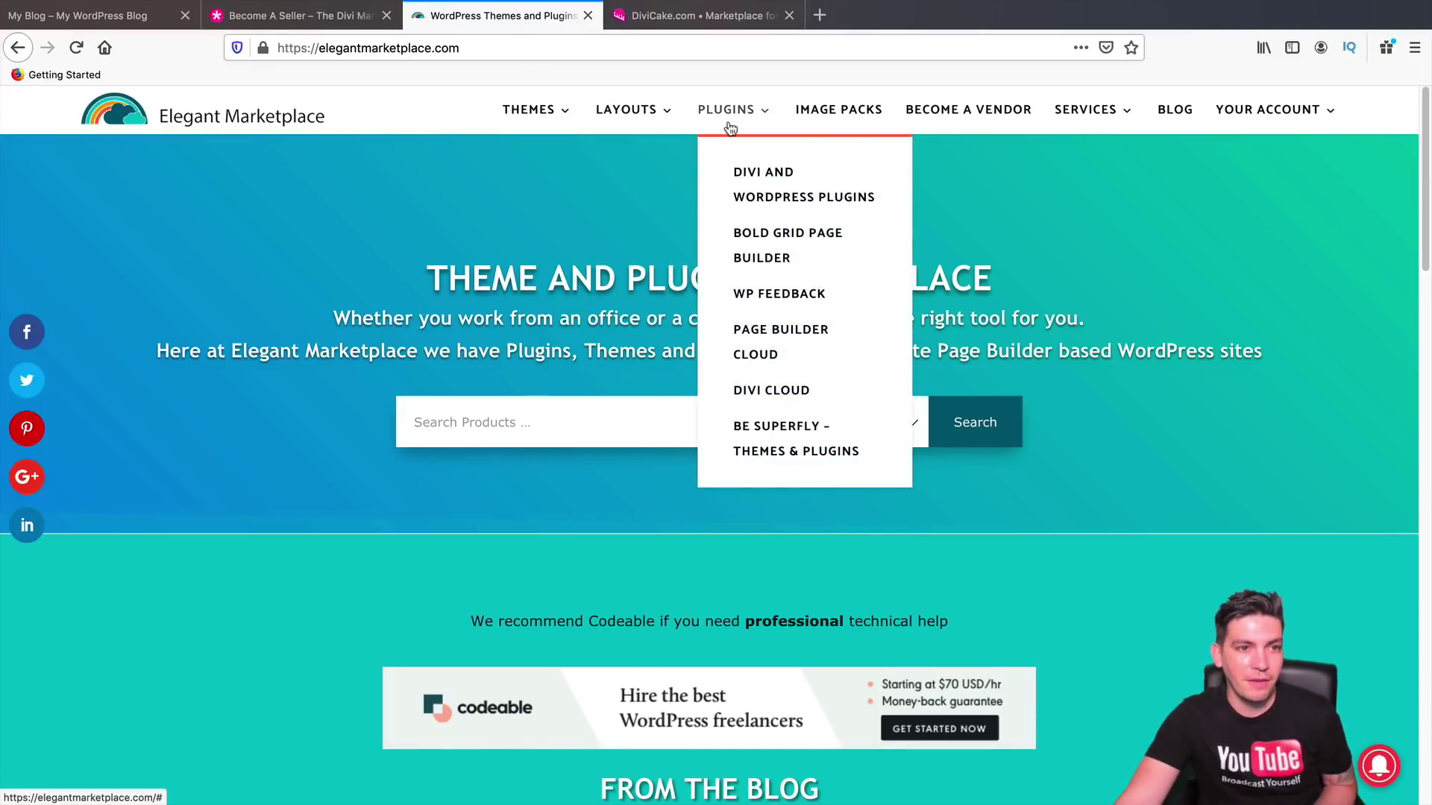
left_click(705, 17)
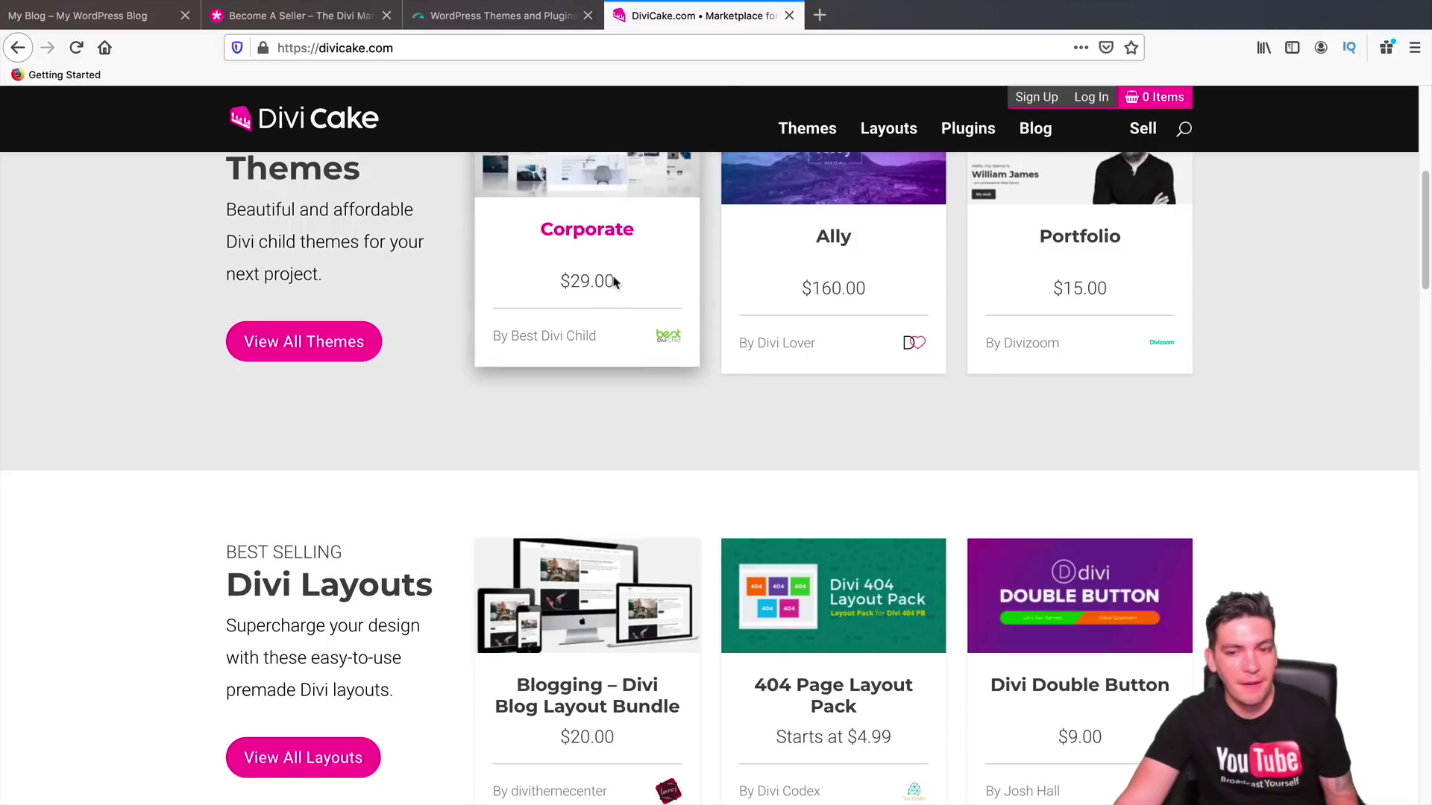
Step: Scroll Elegant Marketplace's home page, then open Themes > Divi Child Themes
left_click(492, 15)
scroll(743, 537, "down", 10)
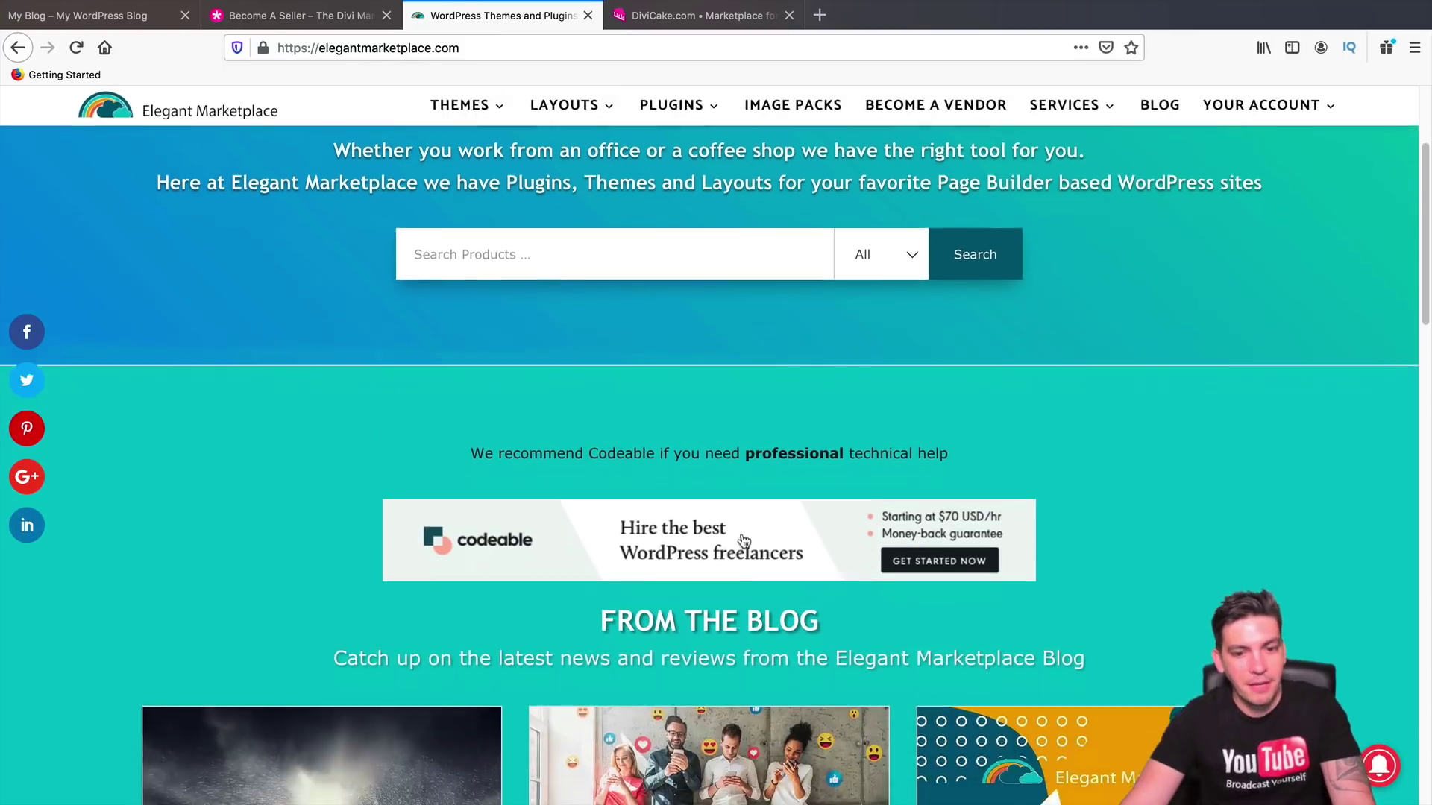
scroll(743, 537, "down", 3)
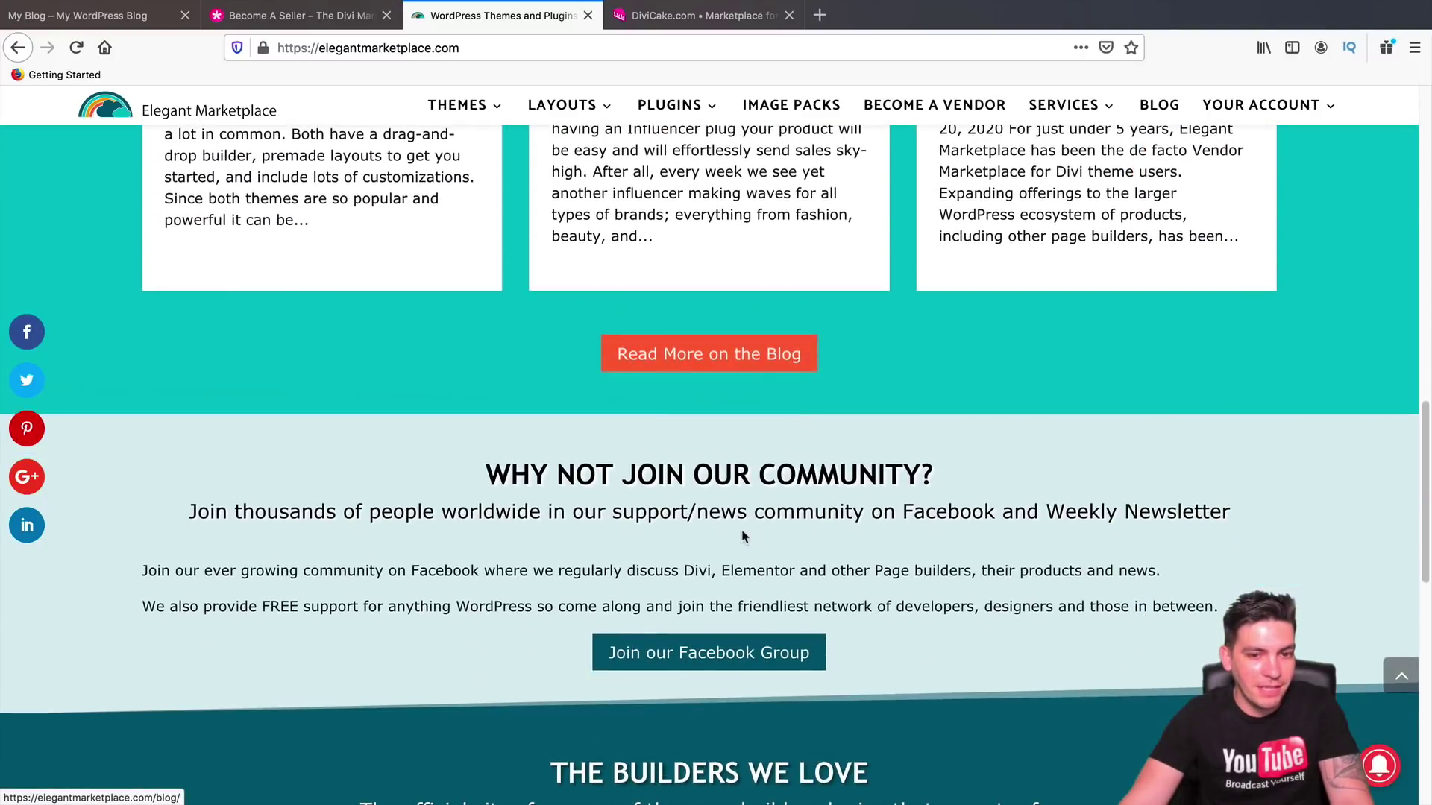
scroll(750, 530, "up", 2)
scroll(752, 525, "up", 13)
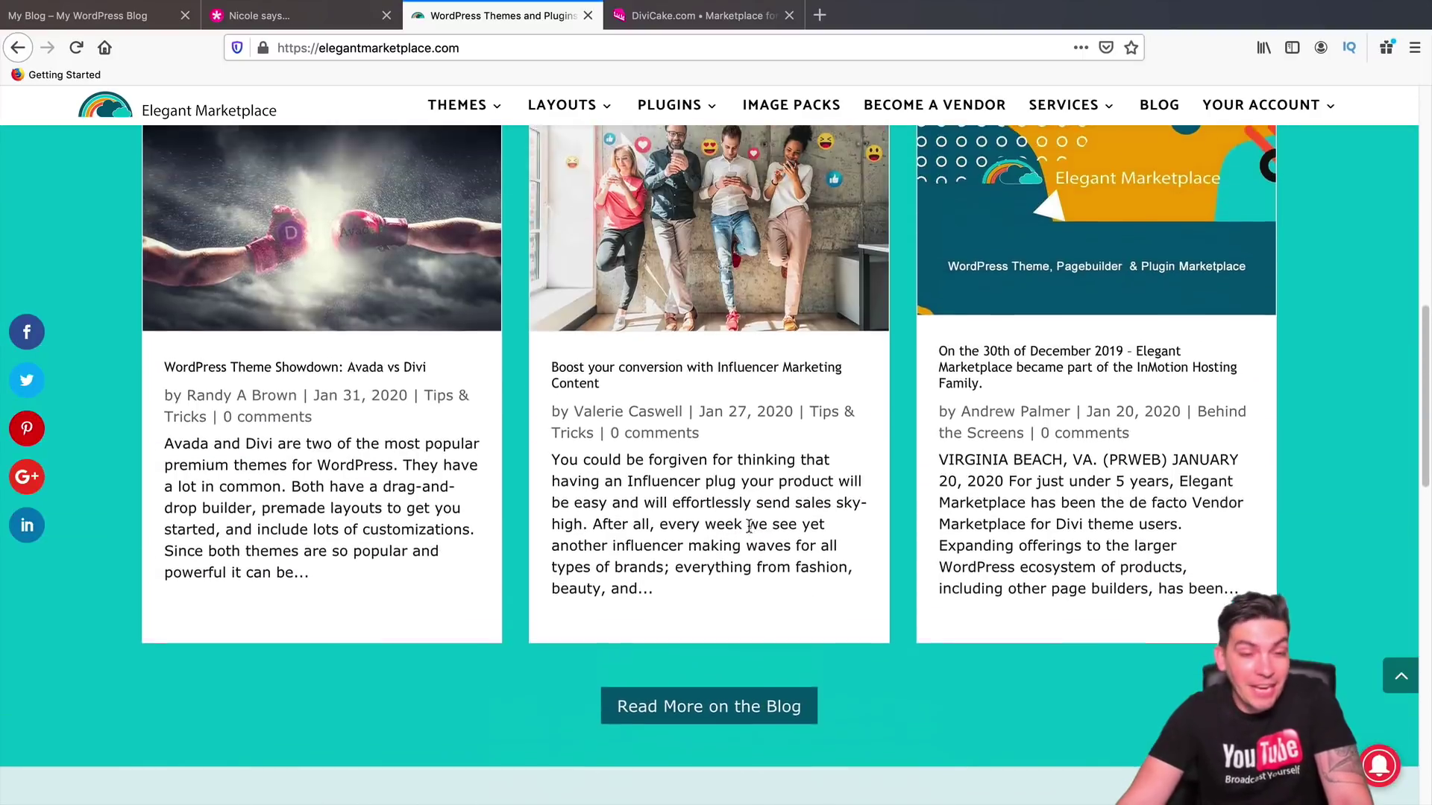
scroll(745, 545, "up", 1)
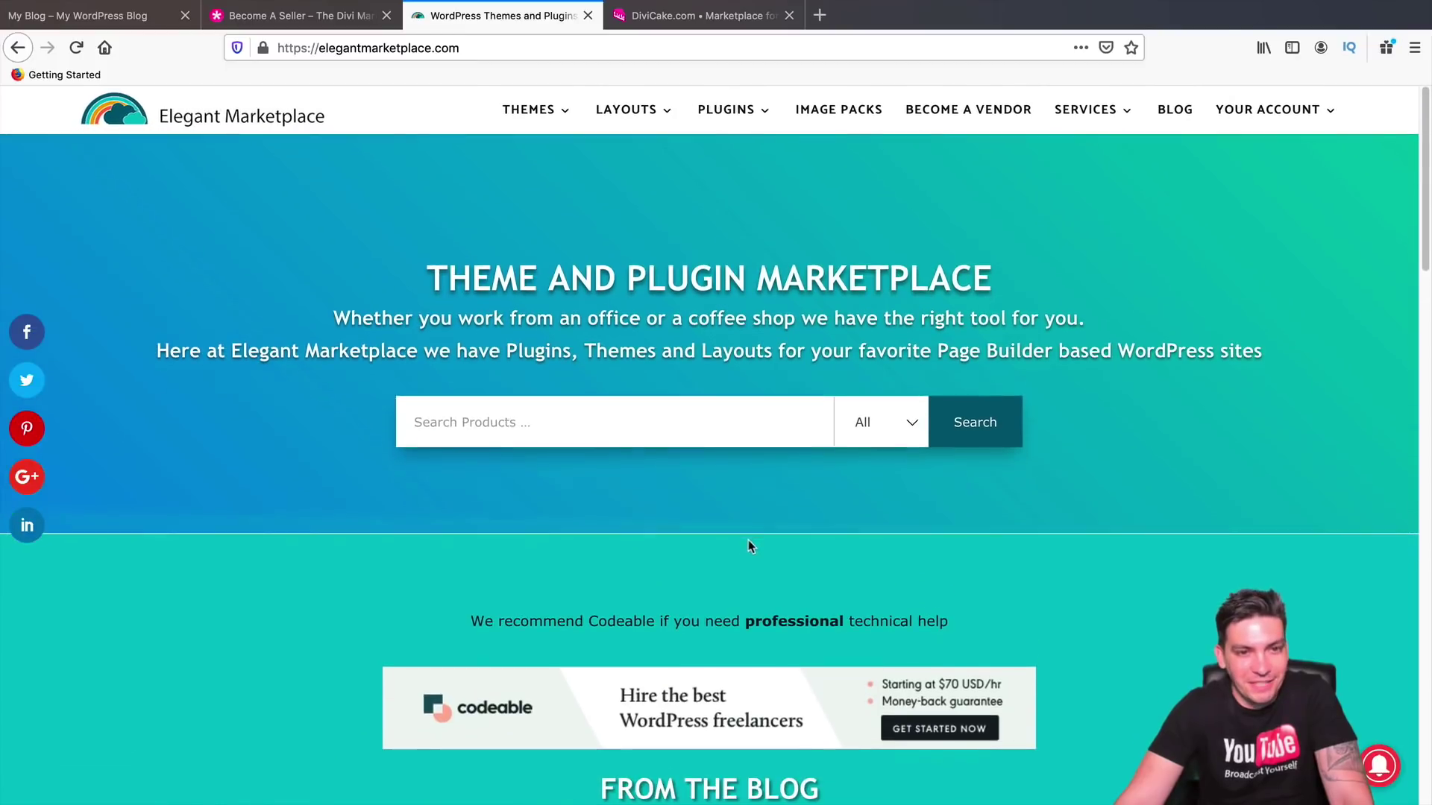
mouse_move(522, 108)
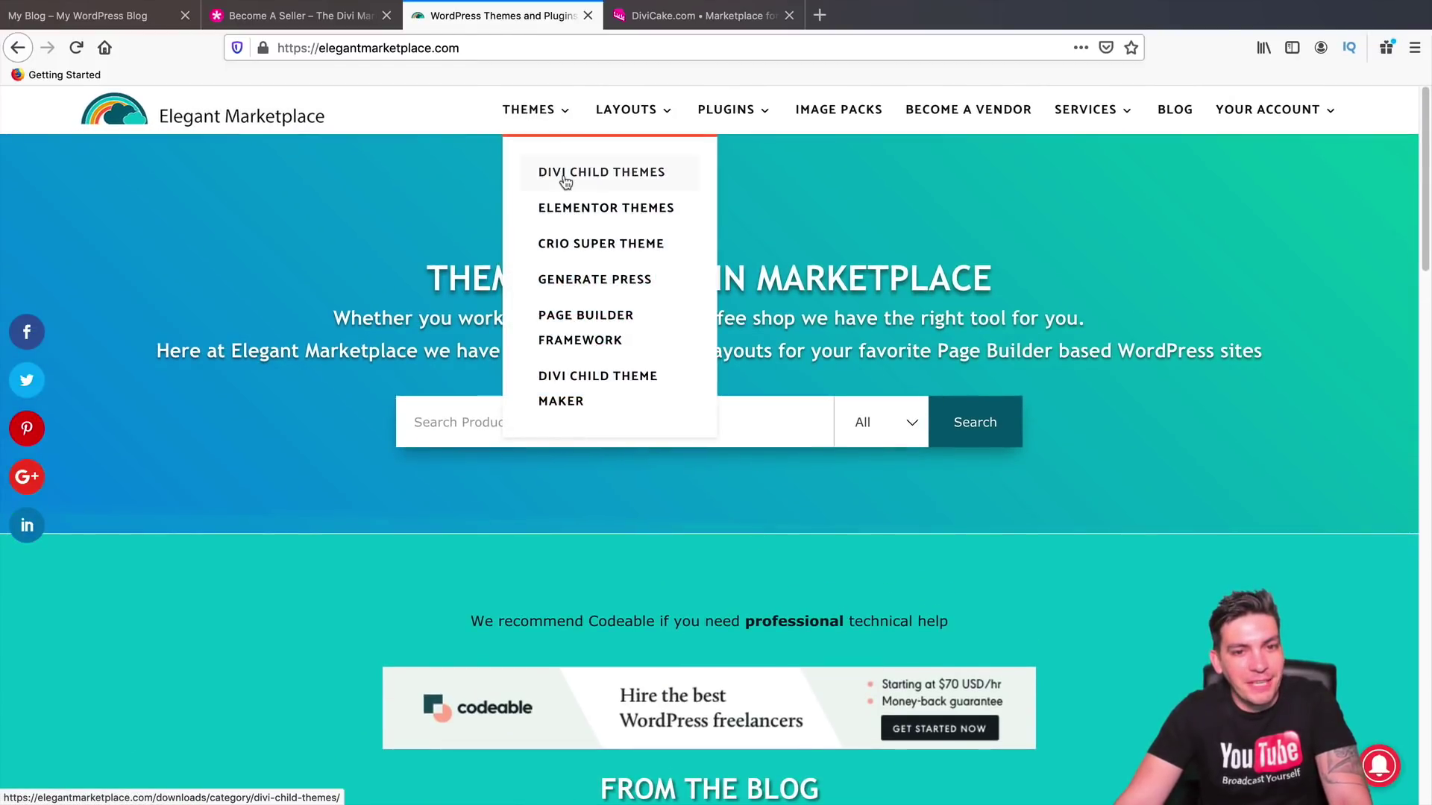
left_click(682, 21)
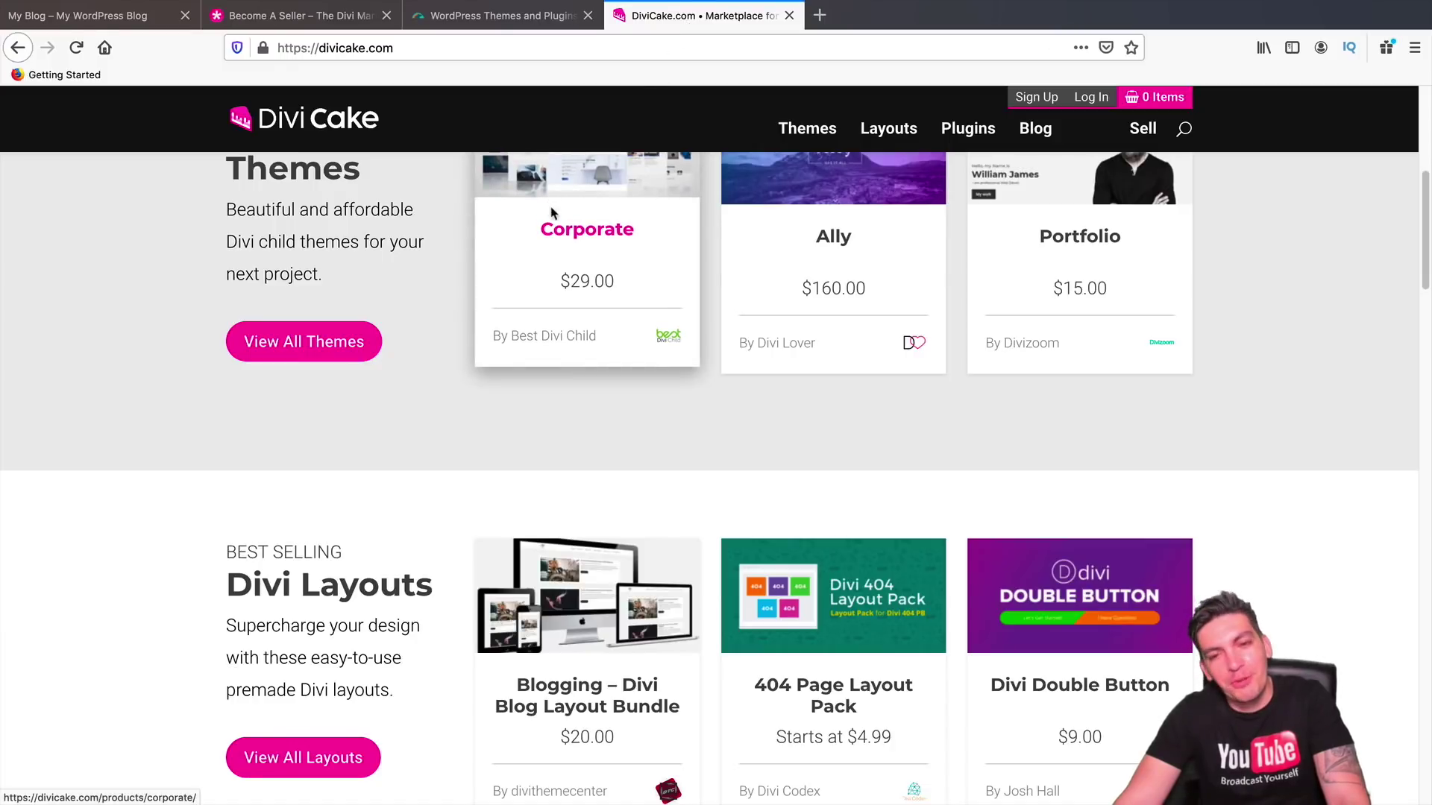
left_click(521, 18)
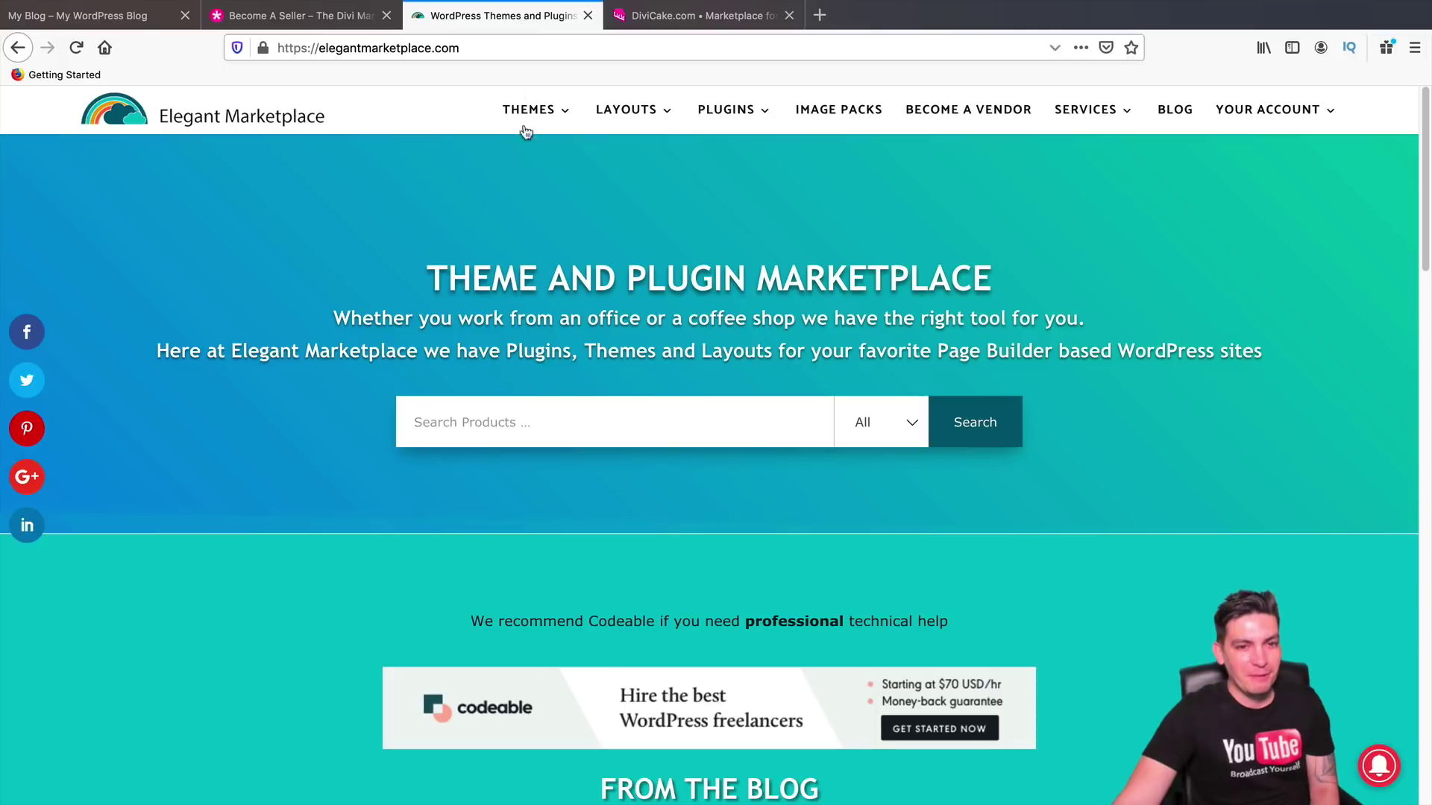
left_click(583, 176)
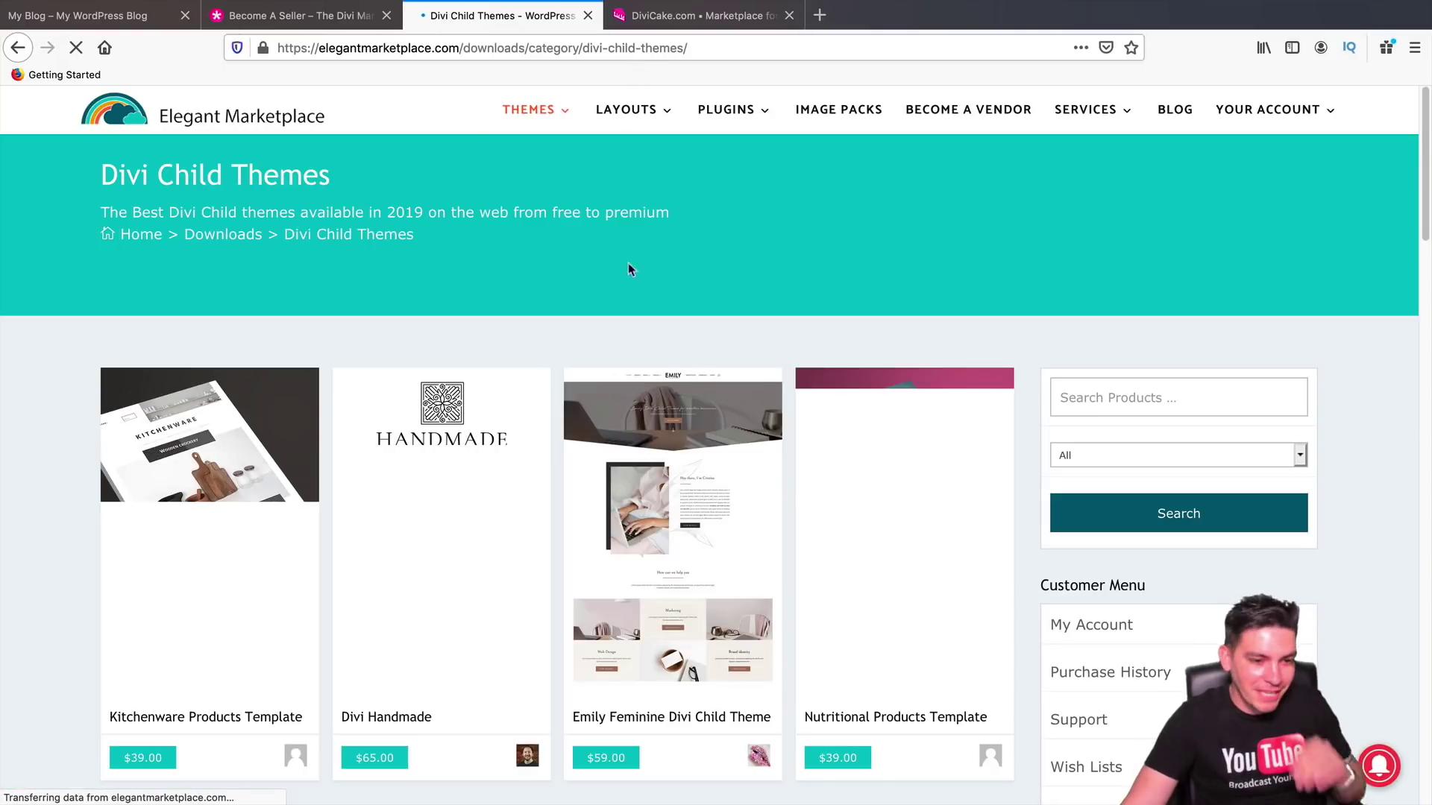
Step: Scroll the Divi Child Themes listing down to its page 1 of 19 pagination and footer
scroll(57, 550, "down", 3)
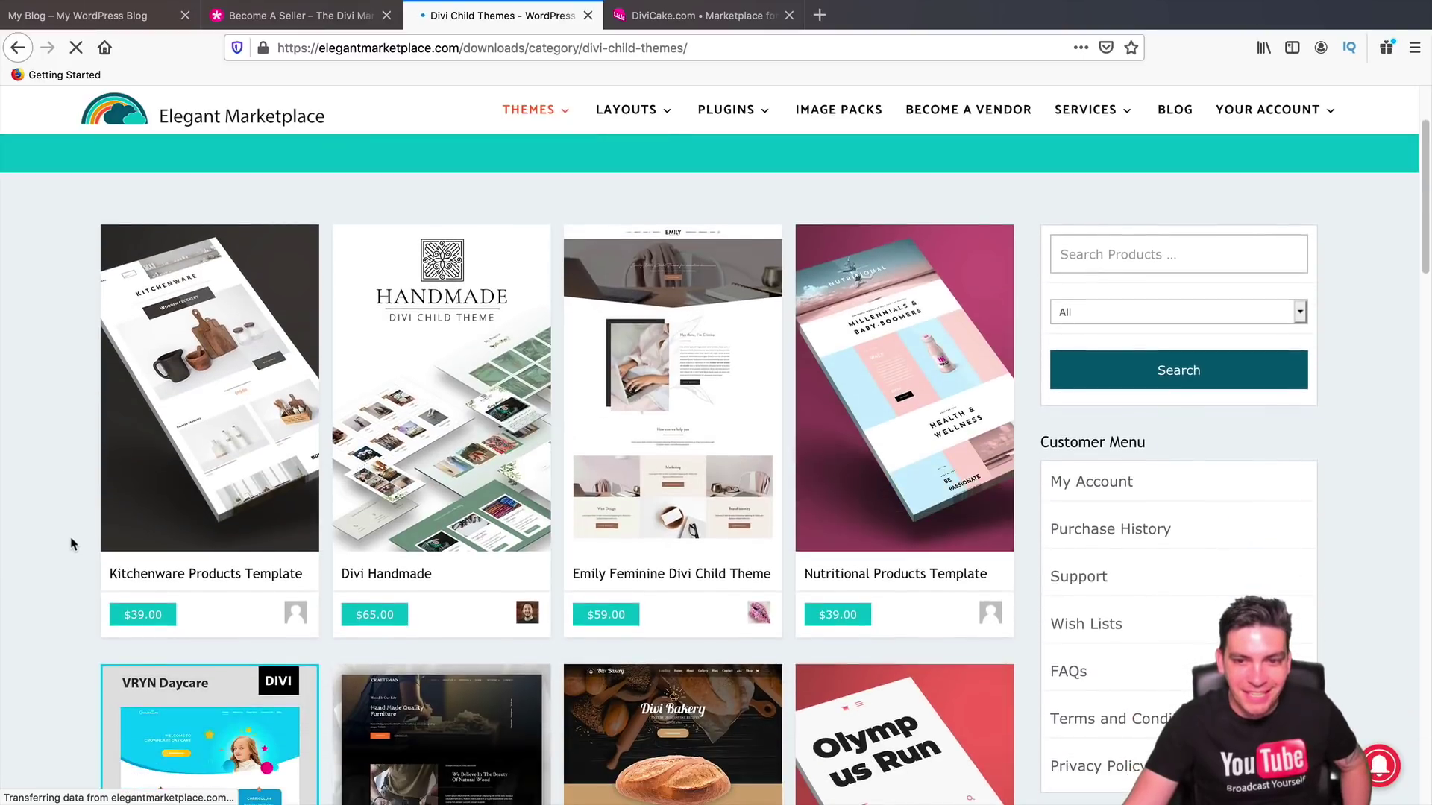
scroll(72, 548, "down", 5)
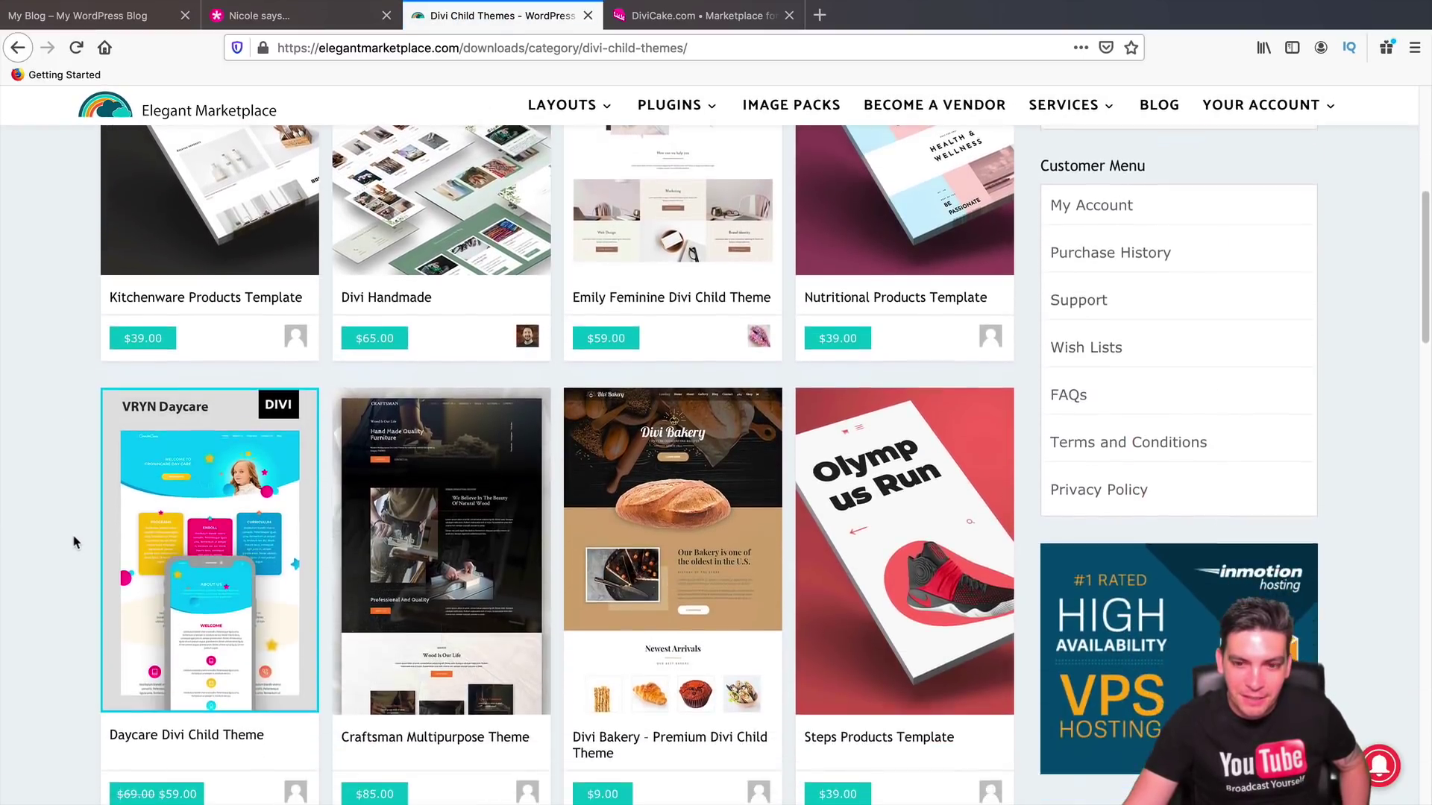
scroll(73, 538, "down", 4)
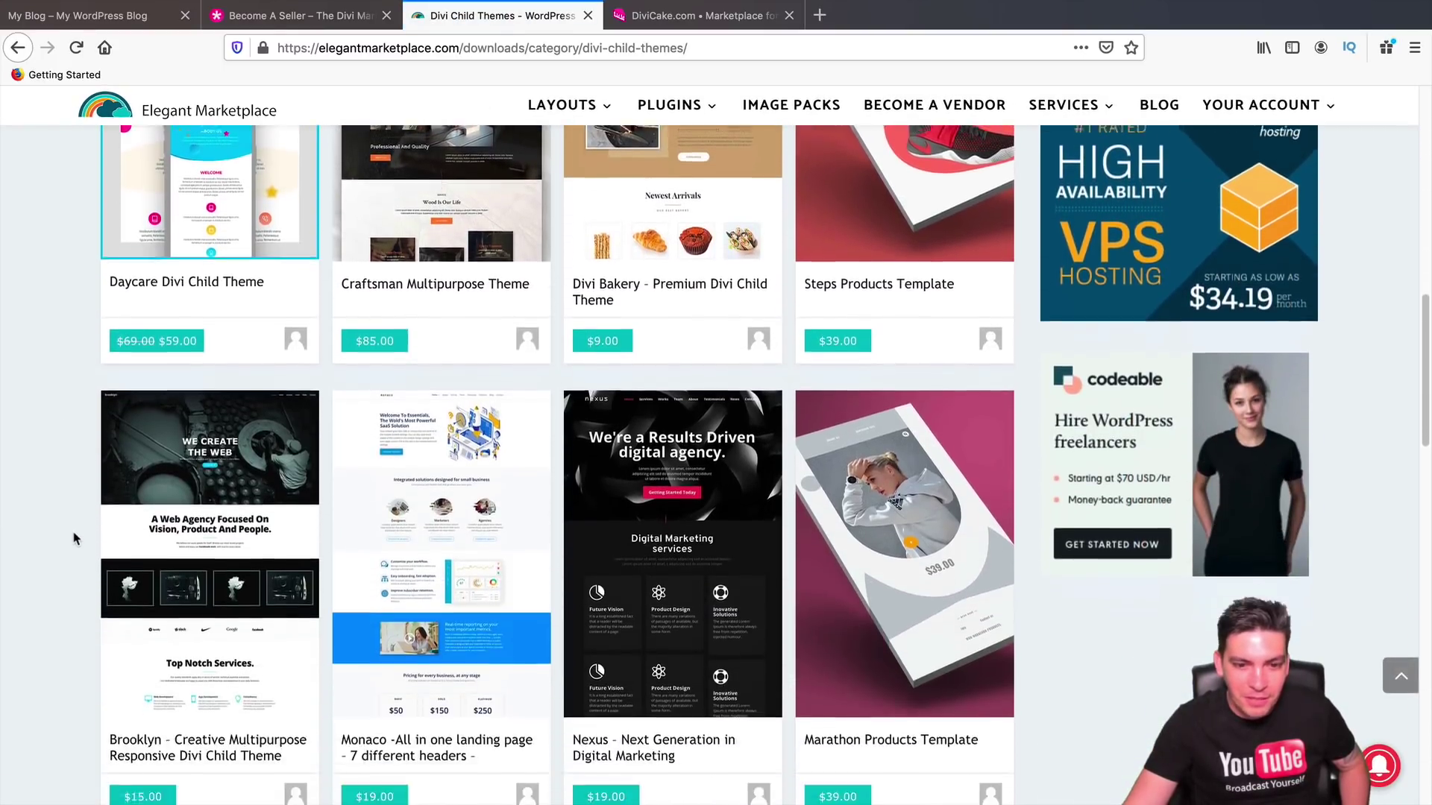
scroll(73, 538, "down", 3)
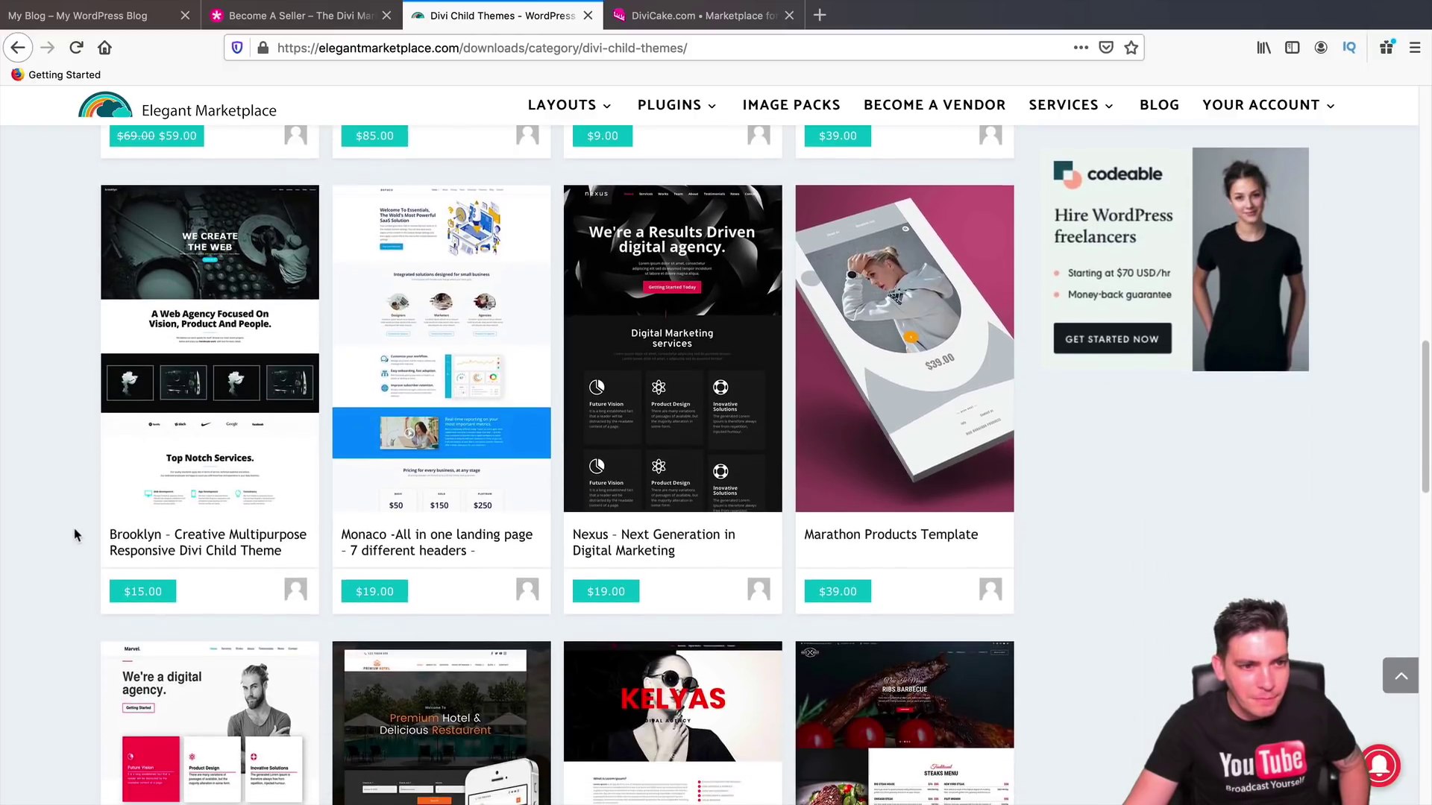
scroll(72, 536, "down", 6)
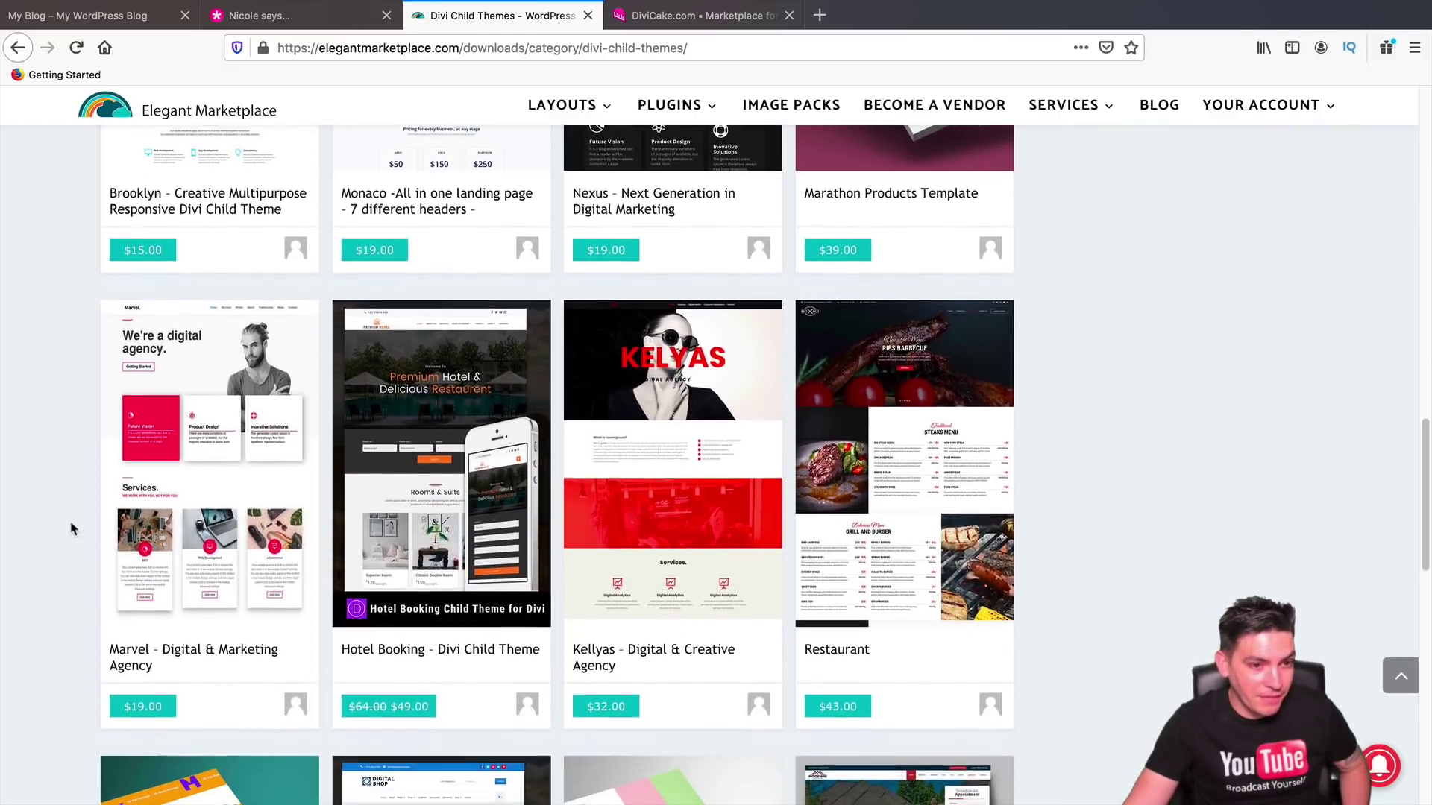
scroll(70, 530, "down", 5)
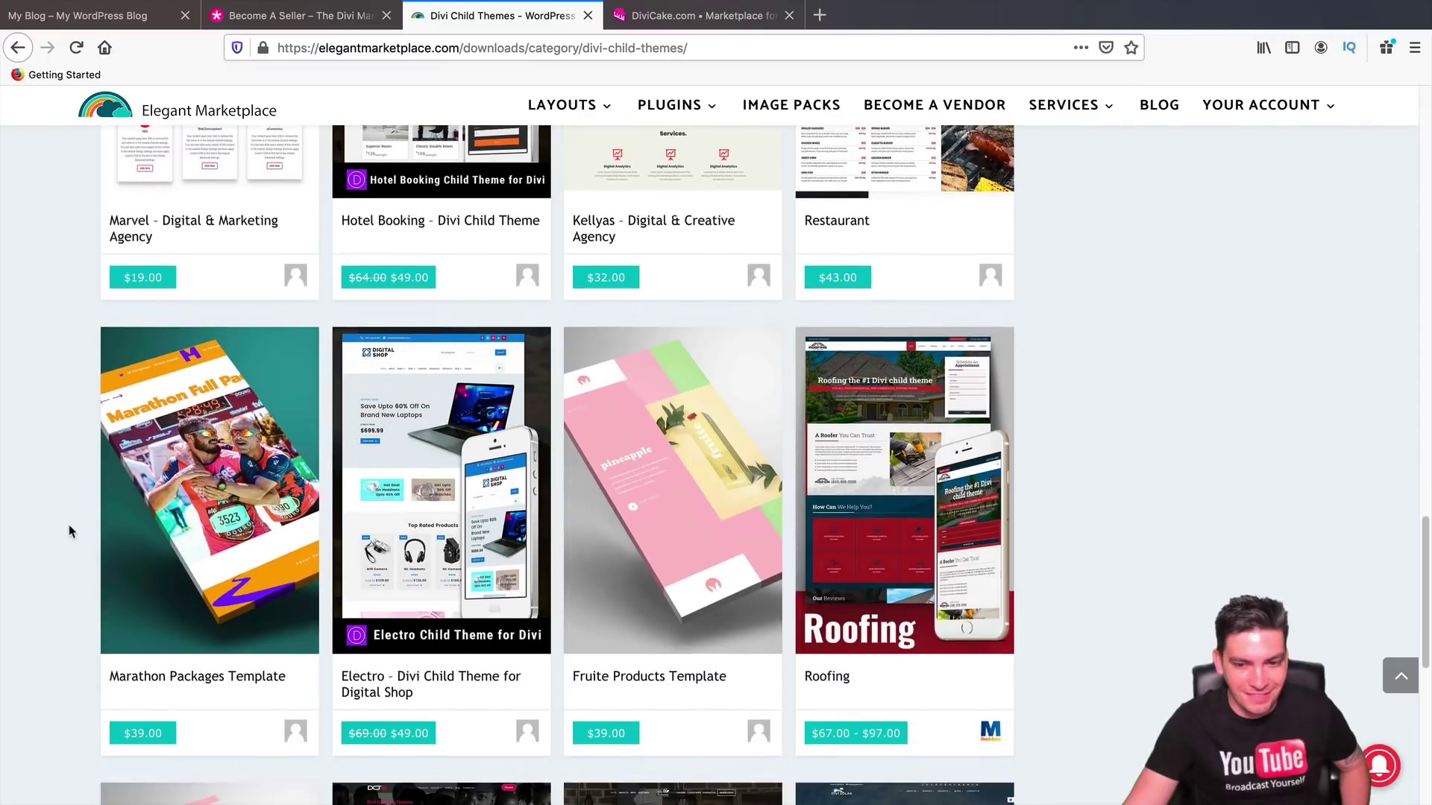
scroll(69, 530, "down", 6)
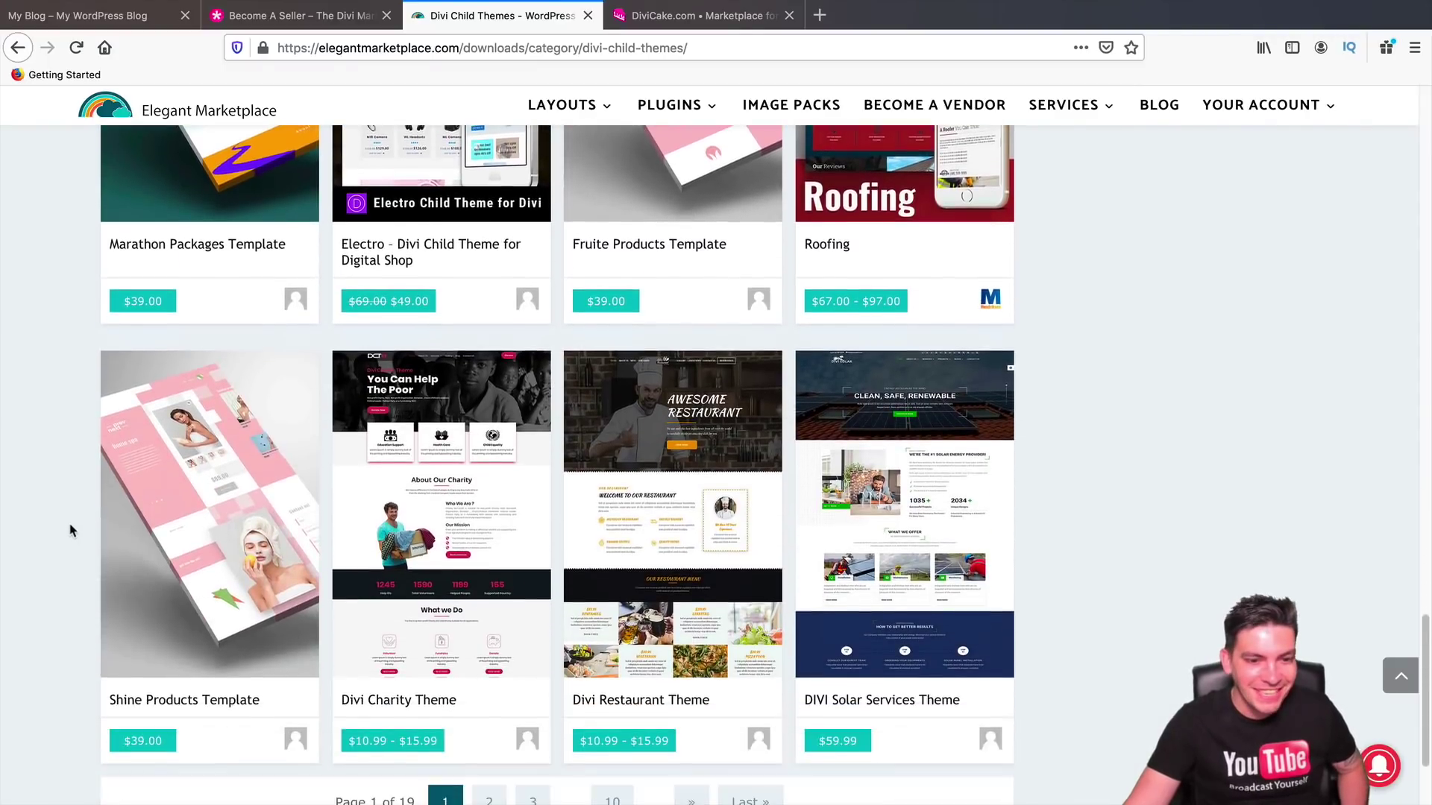
scroll(74, 534, "down", 2)
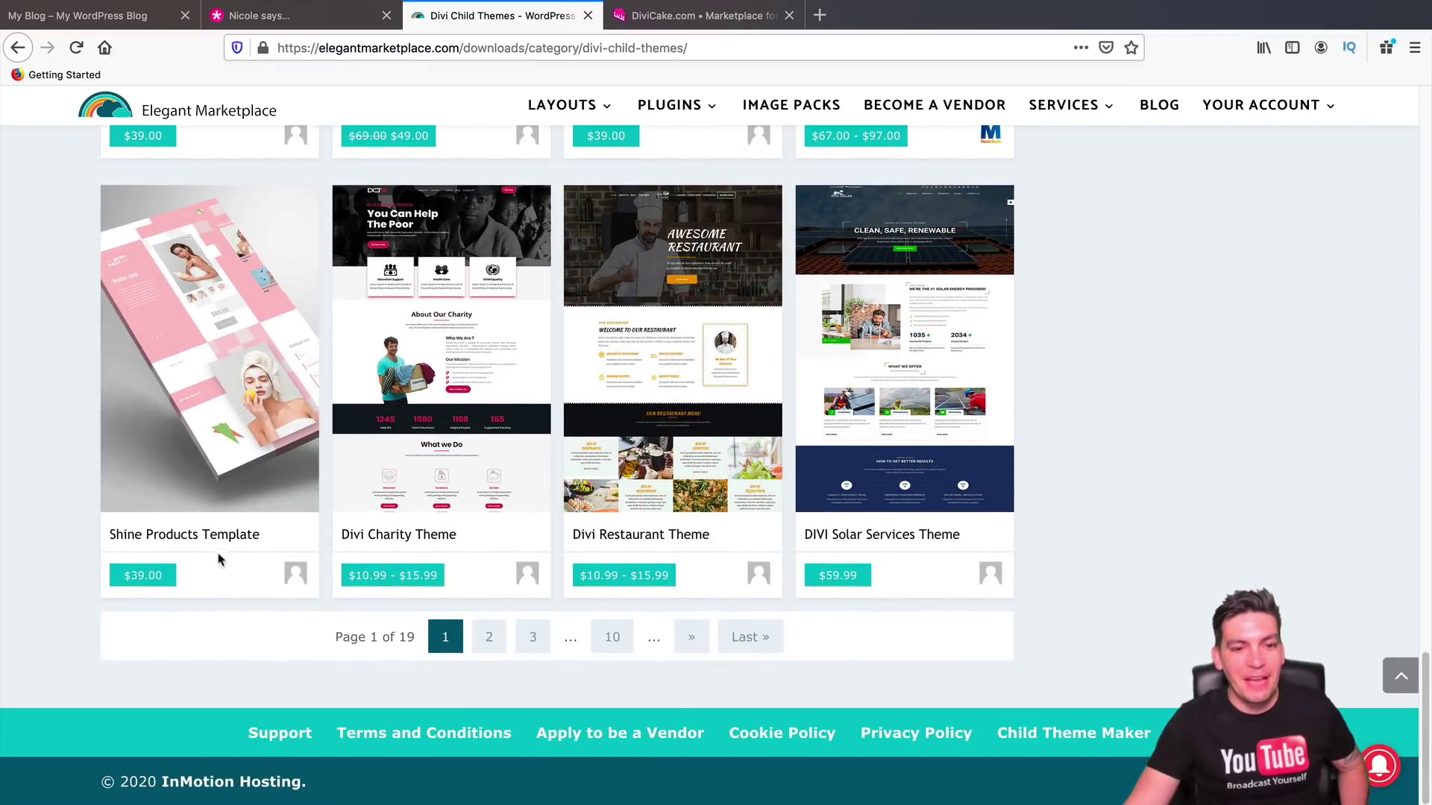
Step: Return to the Become A Seller page and scroll its registration form down to the footer
left_click(687, 24)
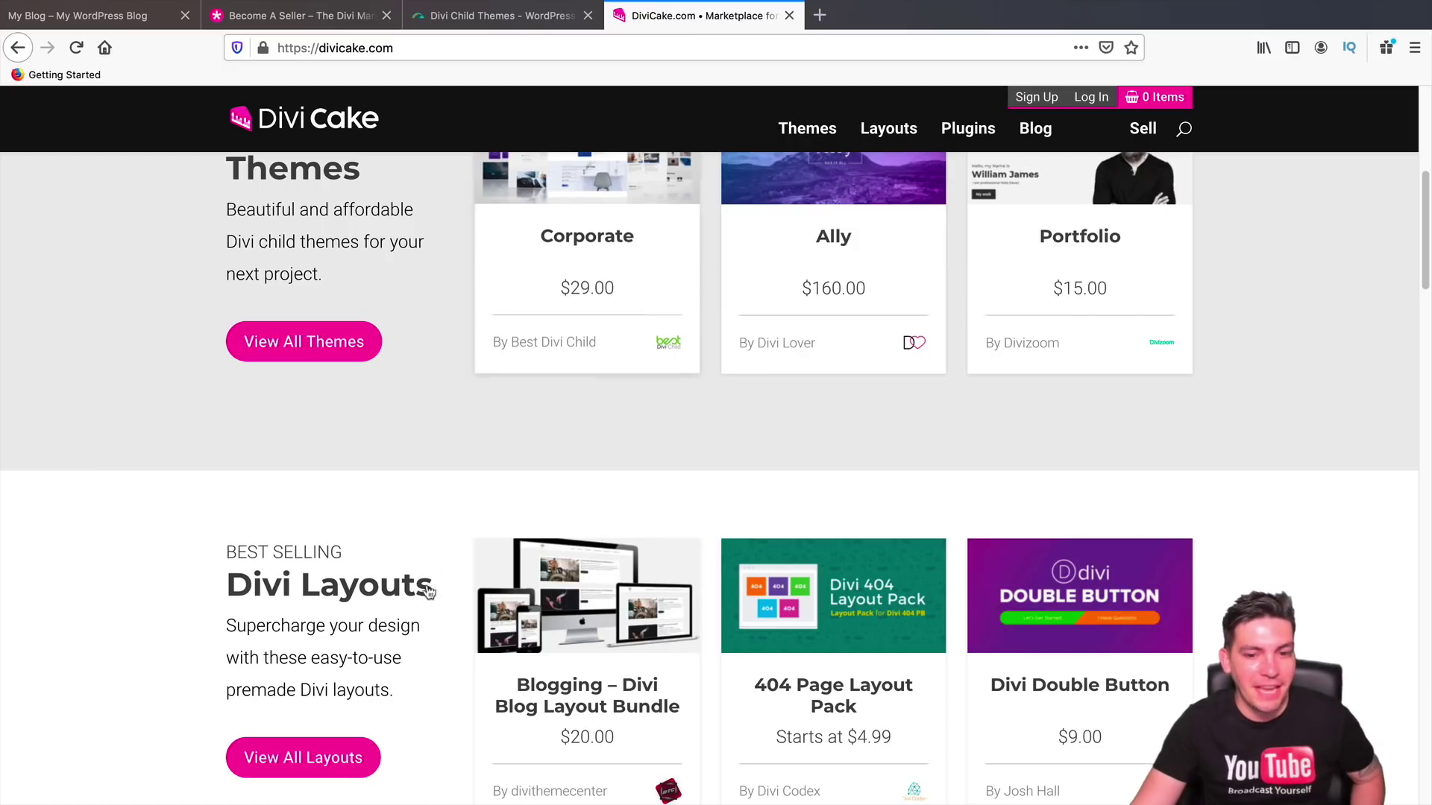
scroll(439, 600, "up", 7)
left_click(313, 15)
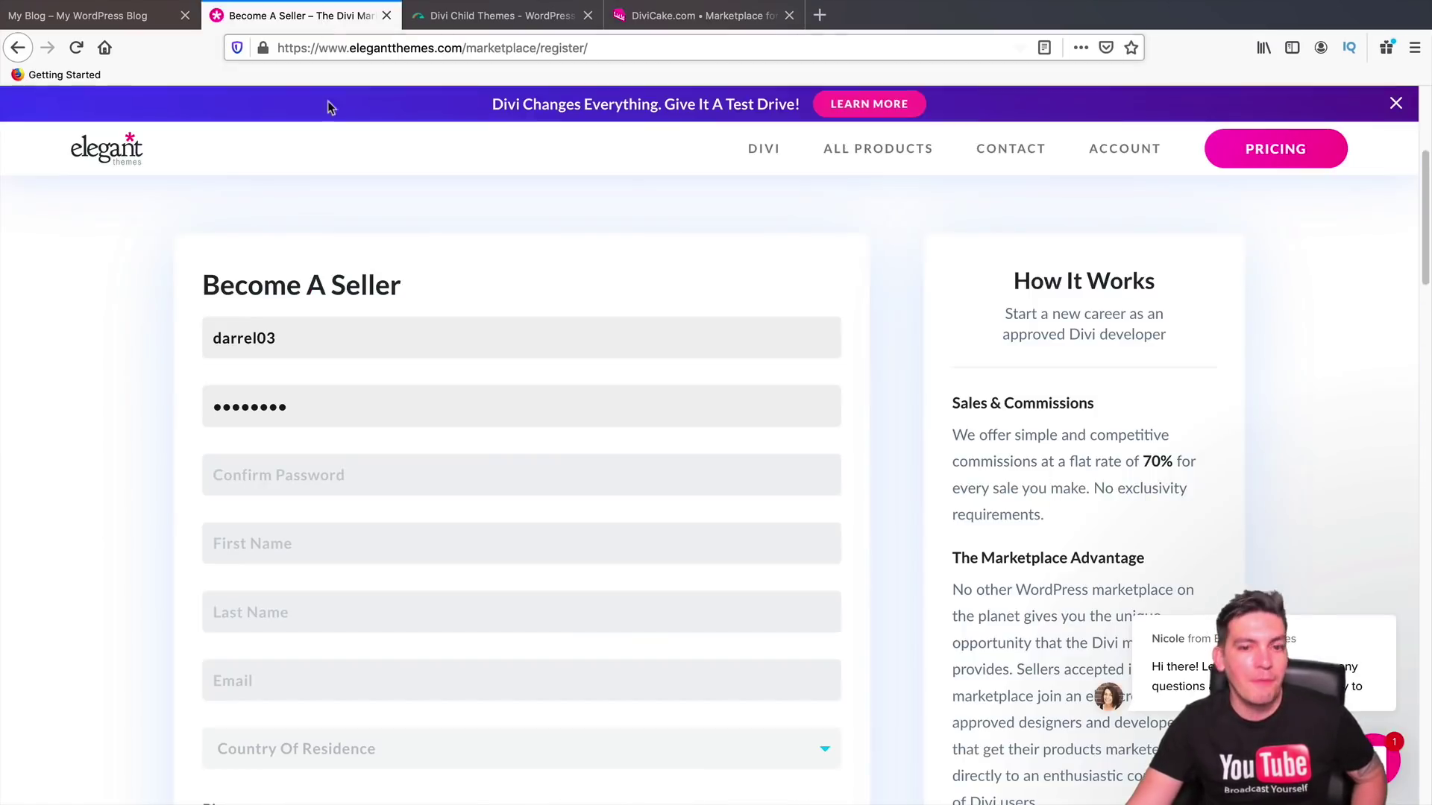
scroll(268, 647, "up", 5)
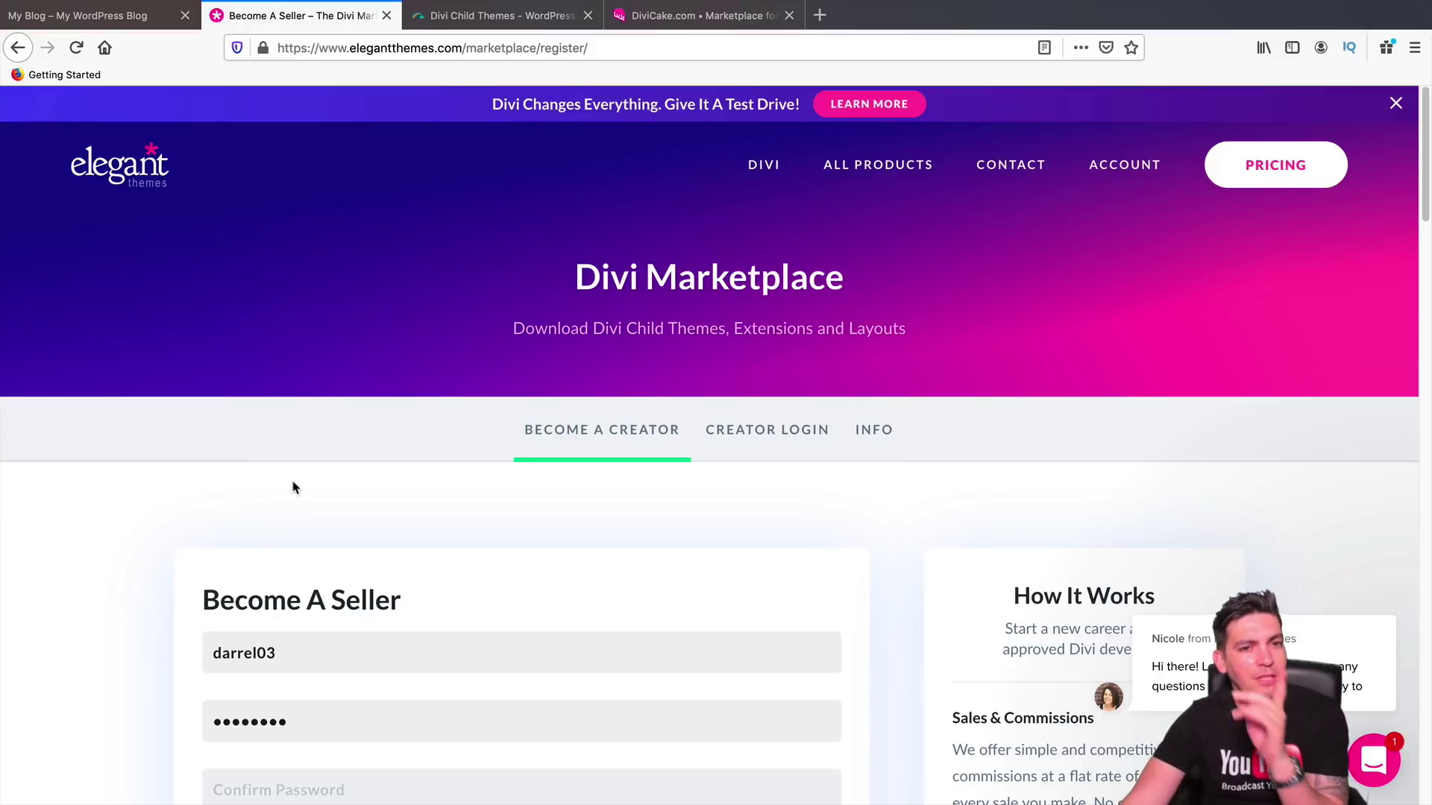
scroll(294, 486, "down", 5)
scroll(458, 566, "down", 6)
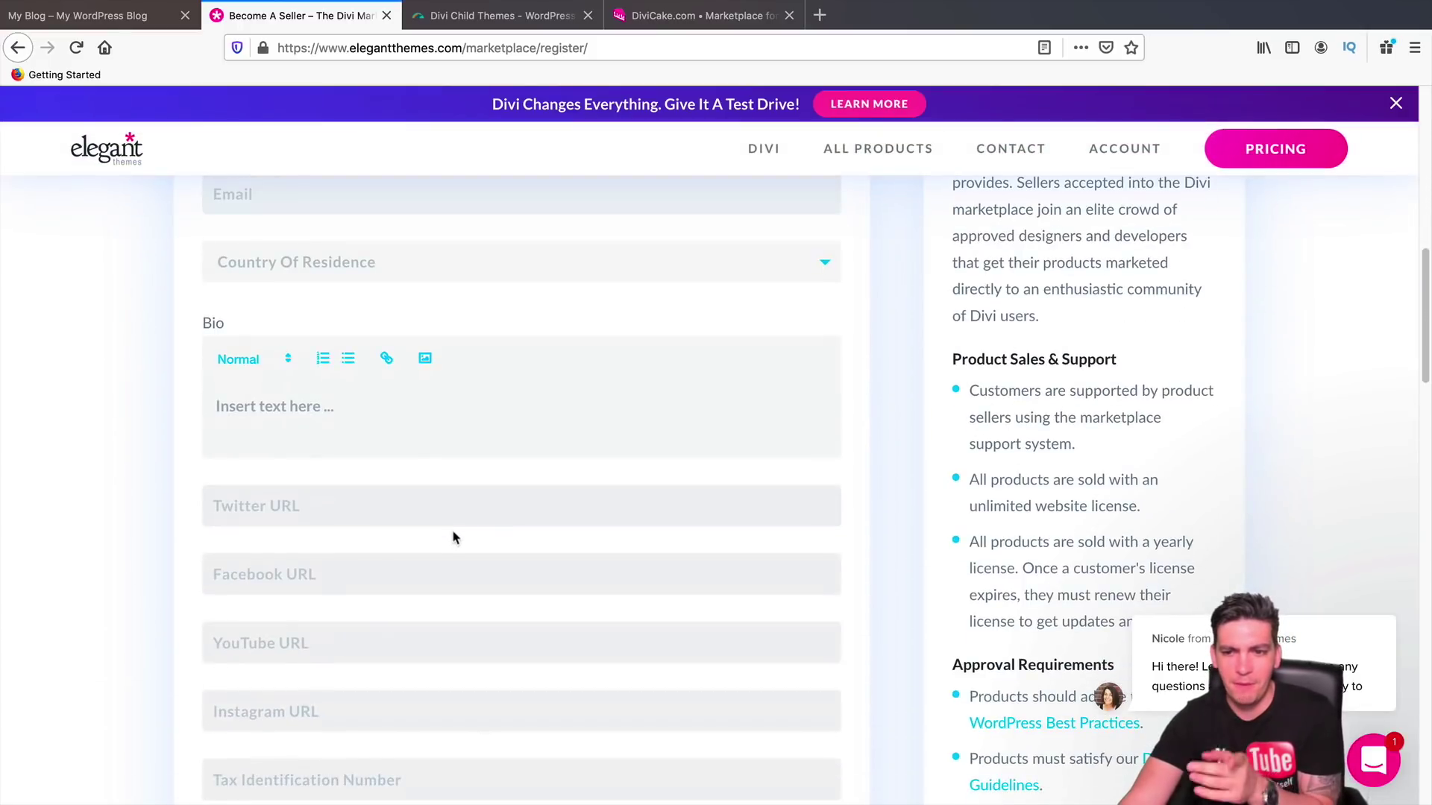
scroll(455, 526, "down", 7)
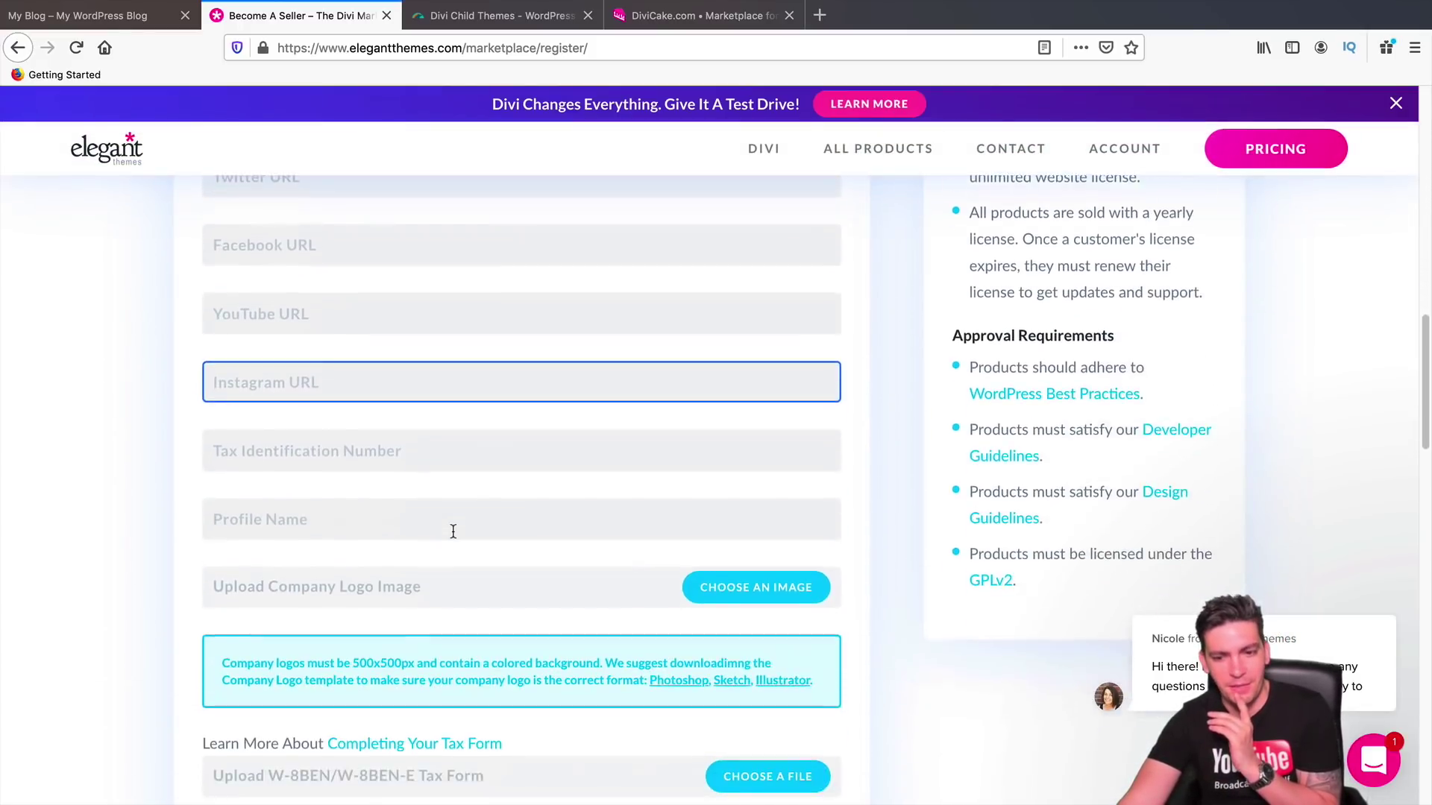
scroll(483, 514, "down", 10)
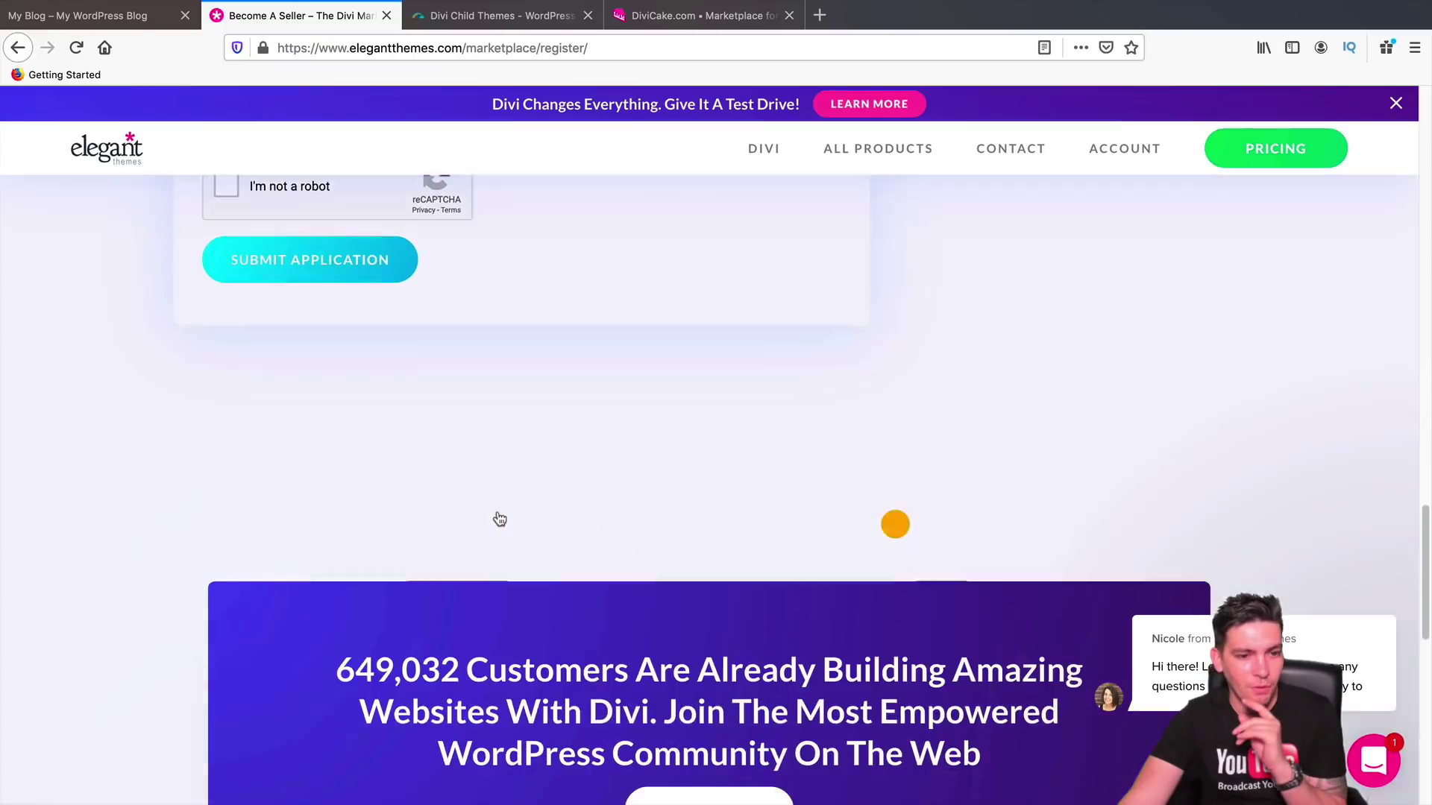
scroll(505, 506, "down", 5)
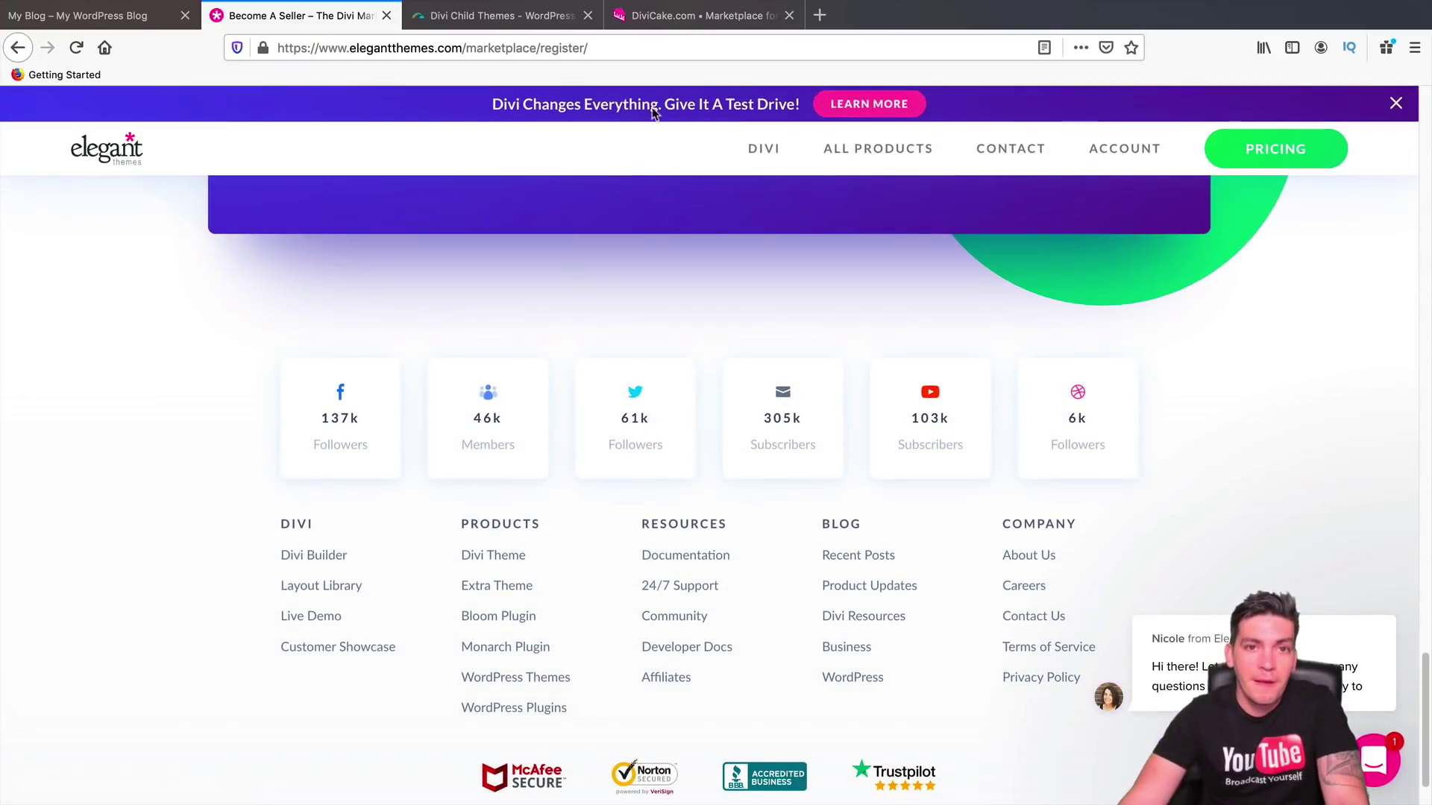
Step: Switch to the DiviCake.com marketplace and scroll through its homepage best sellers
left_click(695, 17)
scroll(693, 543, "down", 4)
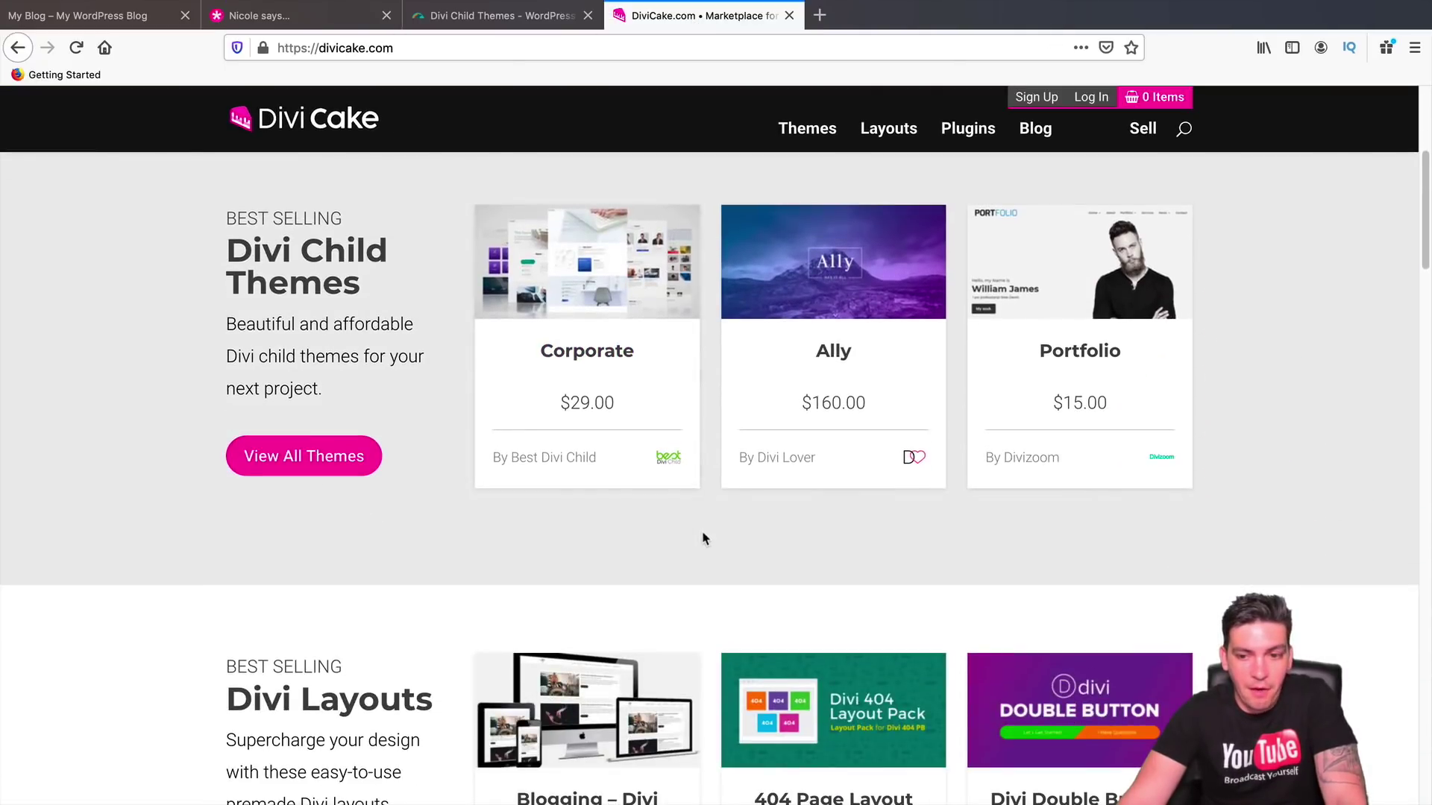
scroll(704, 535, "down", 3)
scroll(704, 534, "down", 5)
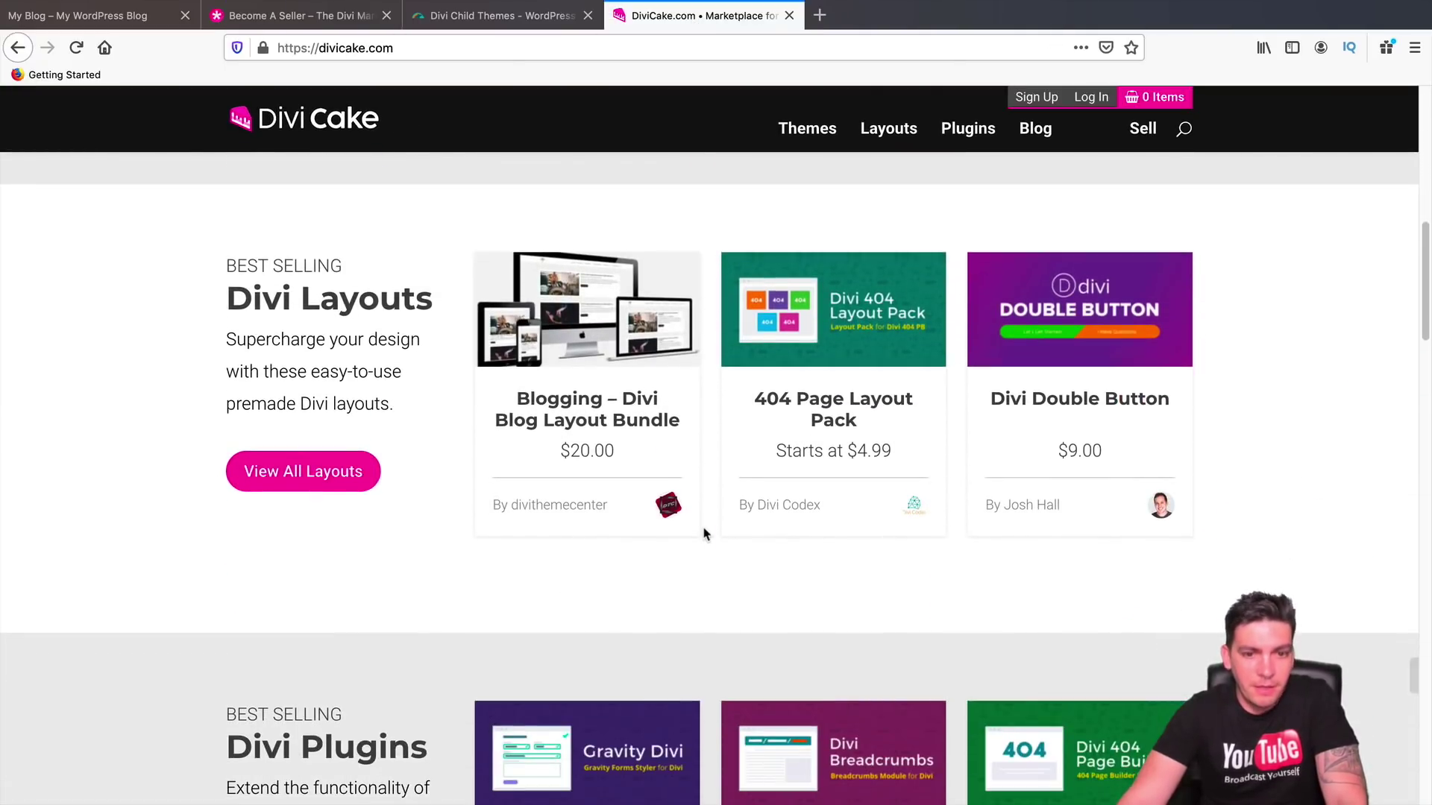
scroll(704, 536, "down", 2)
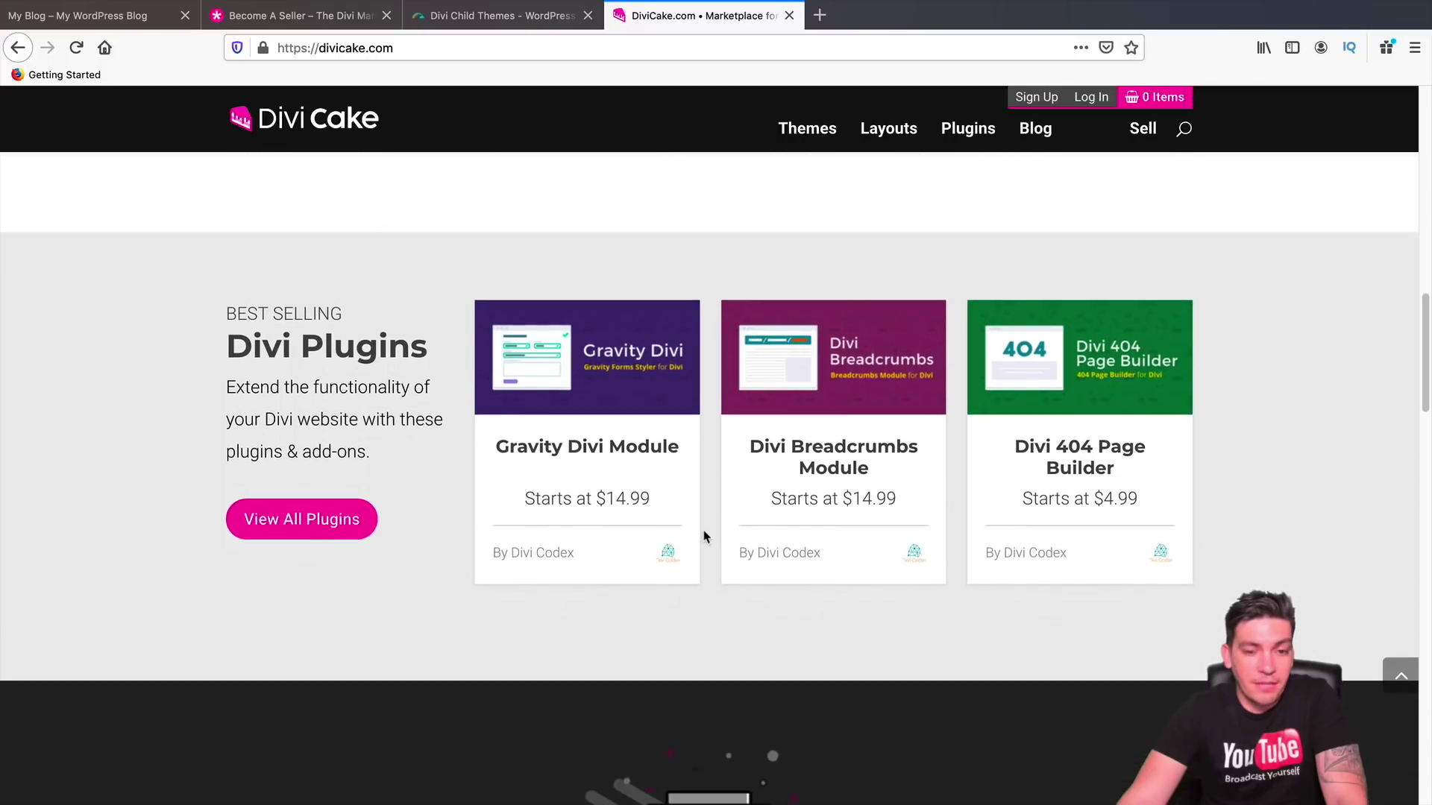
Step: Open the Divi Plugins & Extensions listing and scroll down through its products
left_click(948, 135)
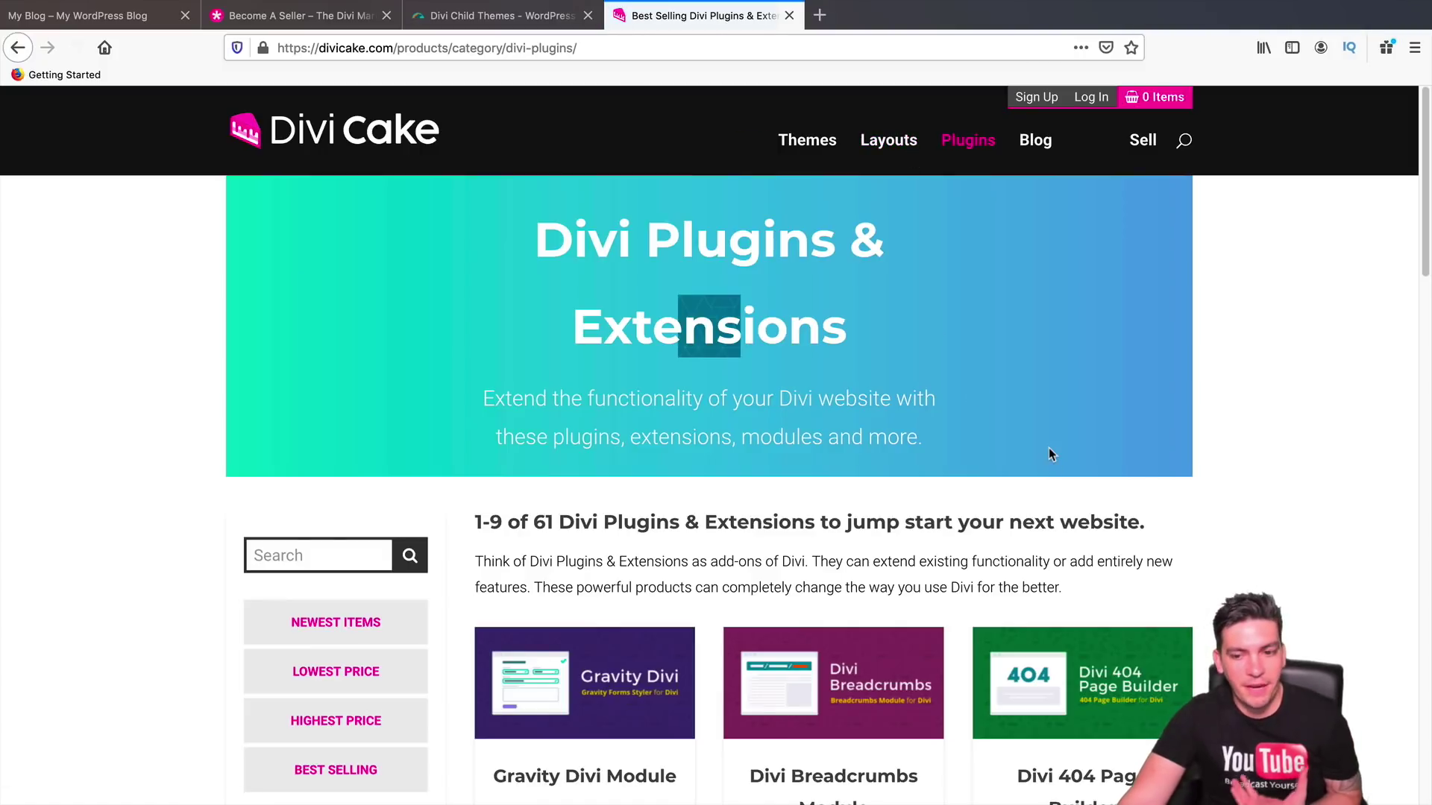
scroll(1188, 560, "down", 5)
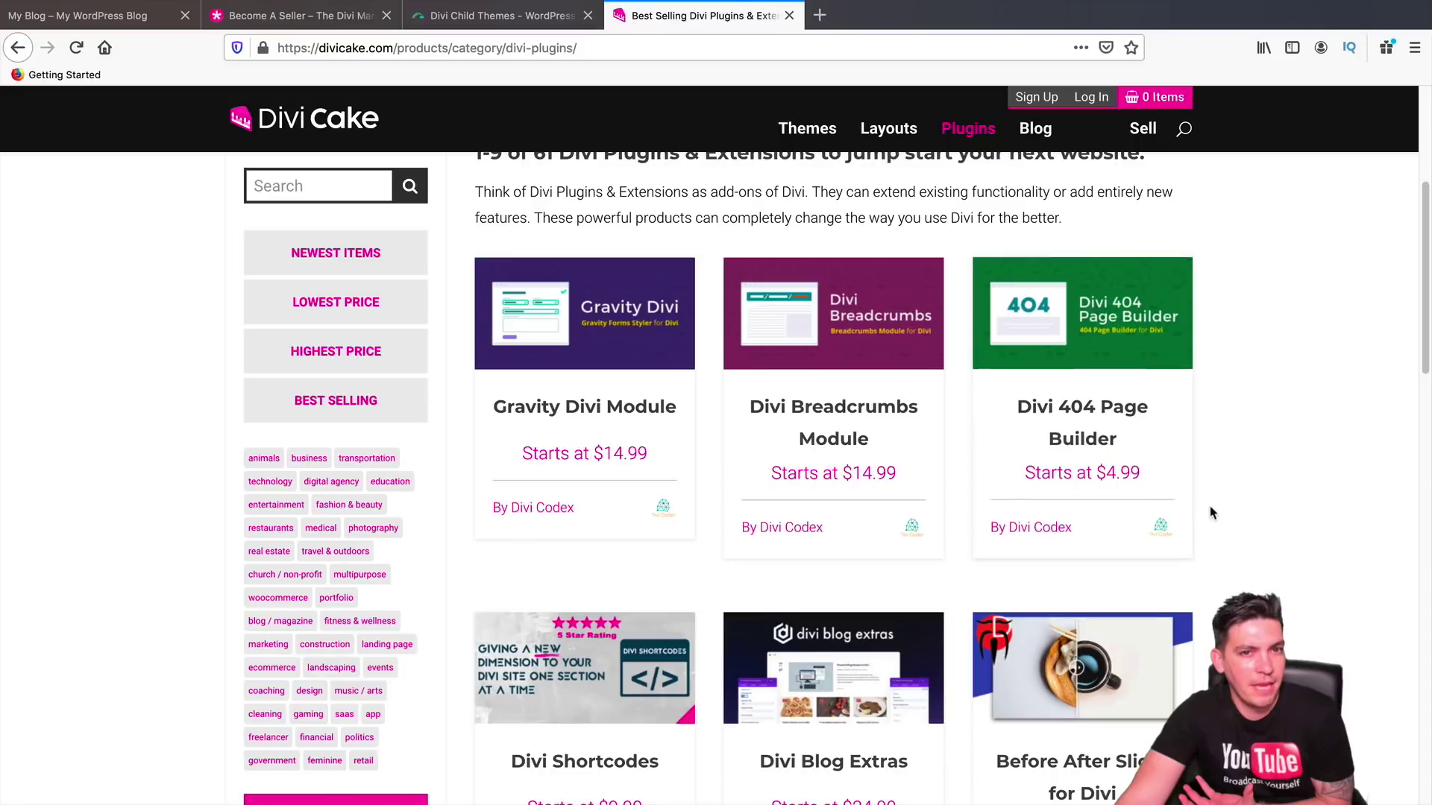
scroll(1214, 508, "down", 1)
scroll(1237, 507, "down", 1)
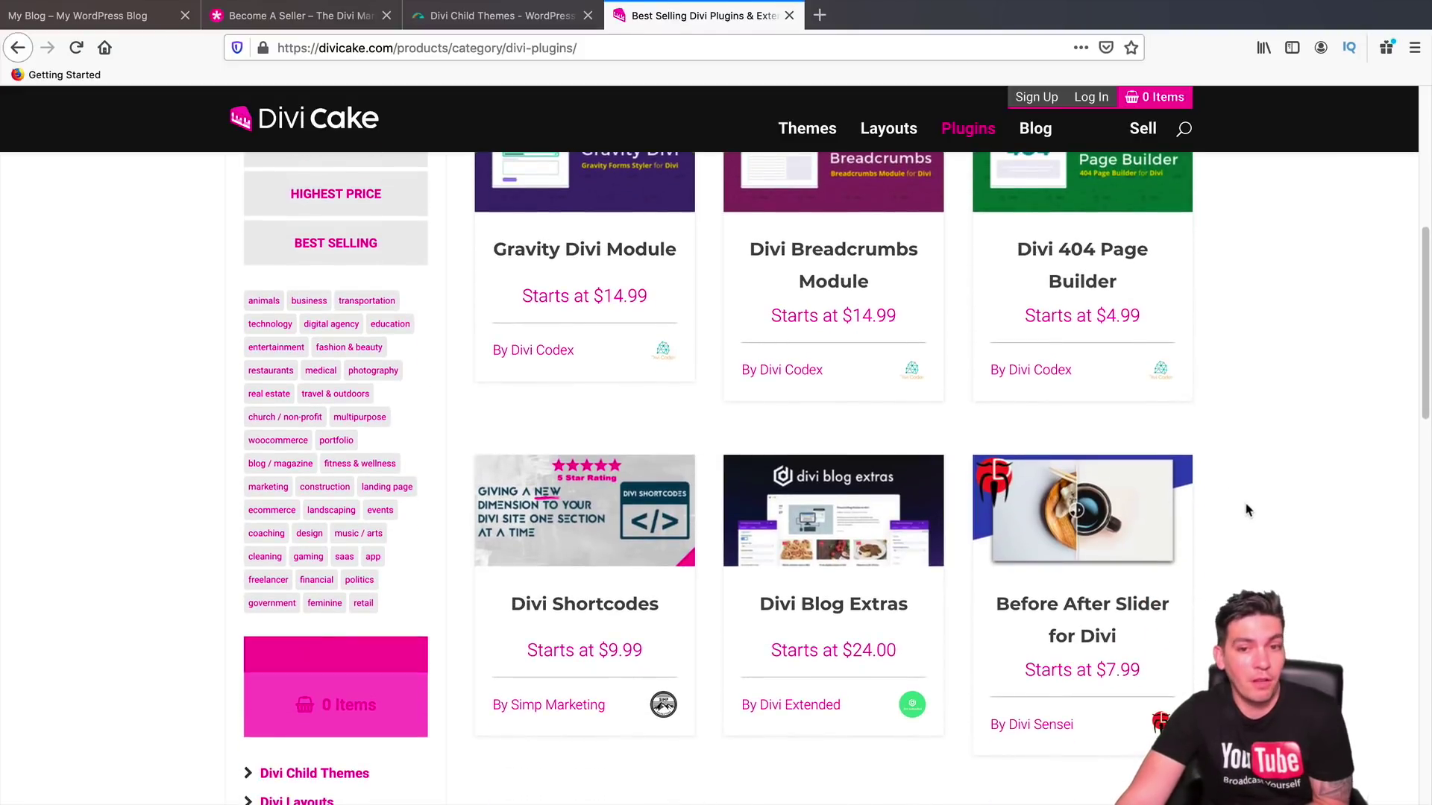
scroll(1267, 536, "down", 3)
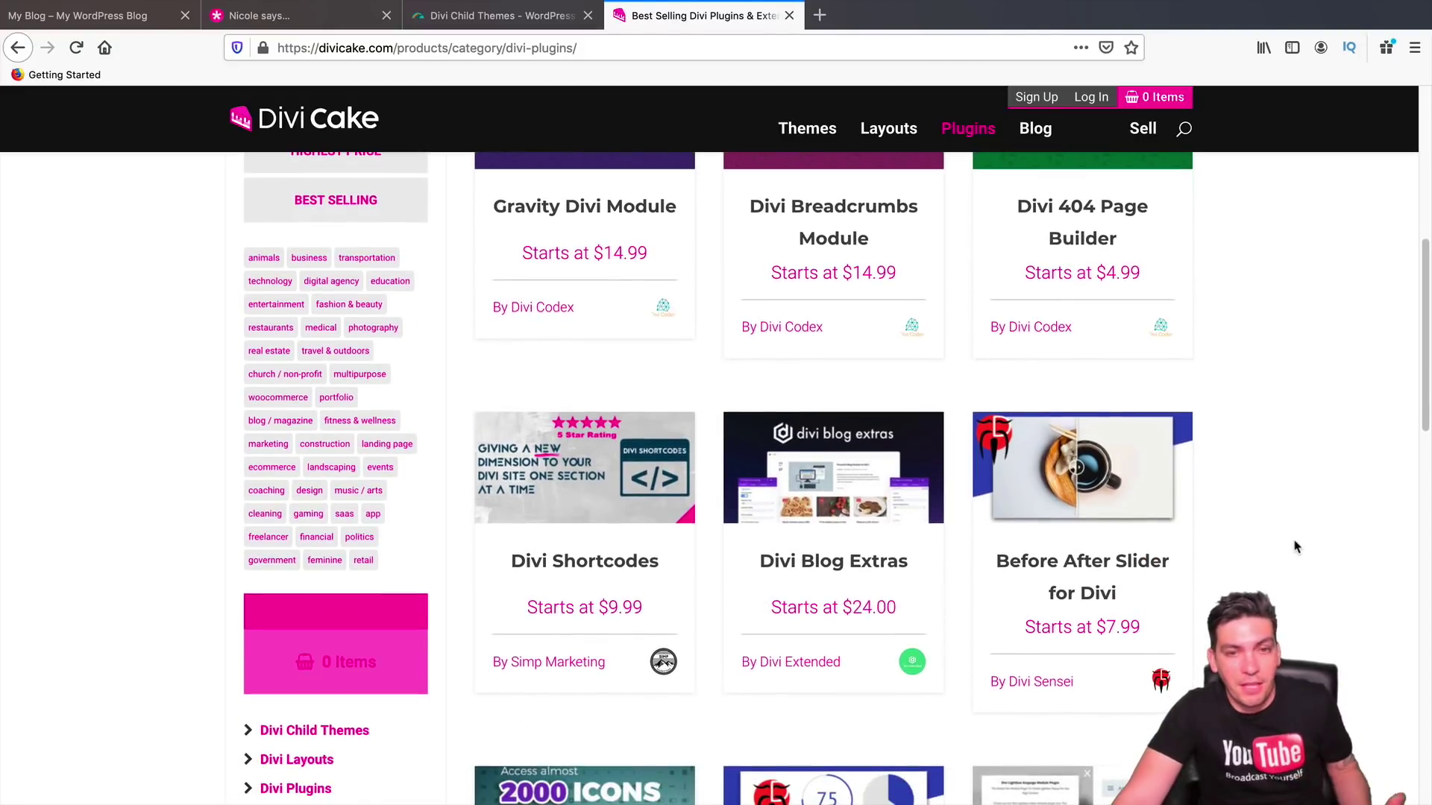
scroll(1306, 548, "down", 5)
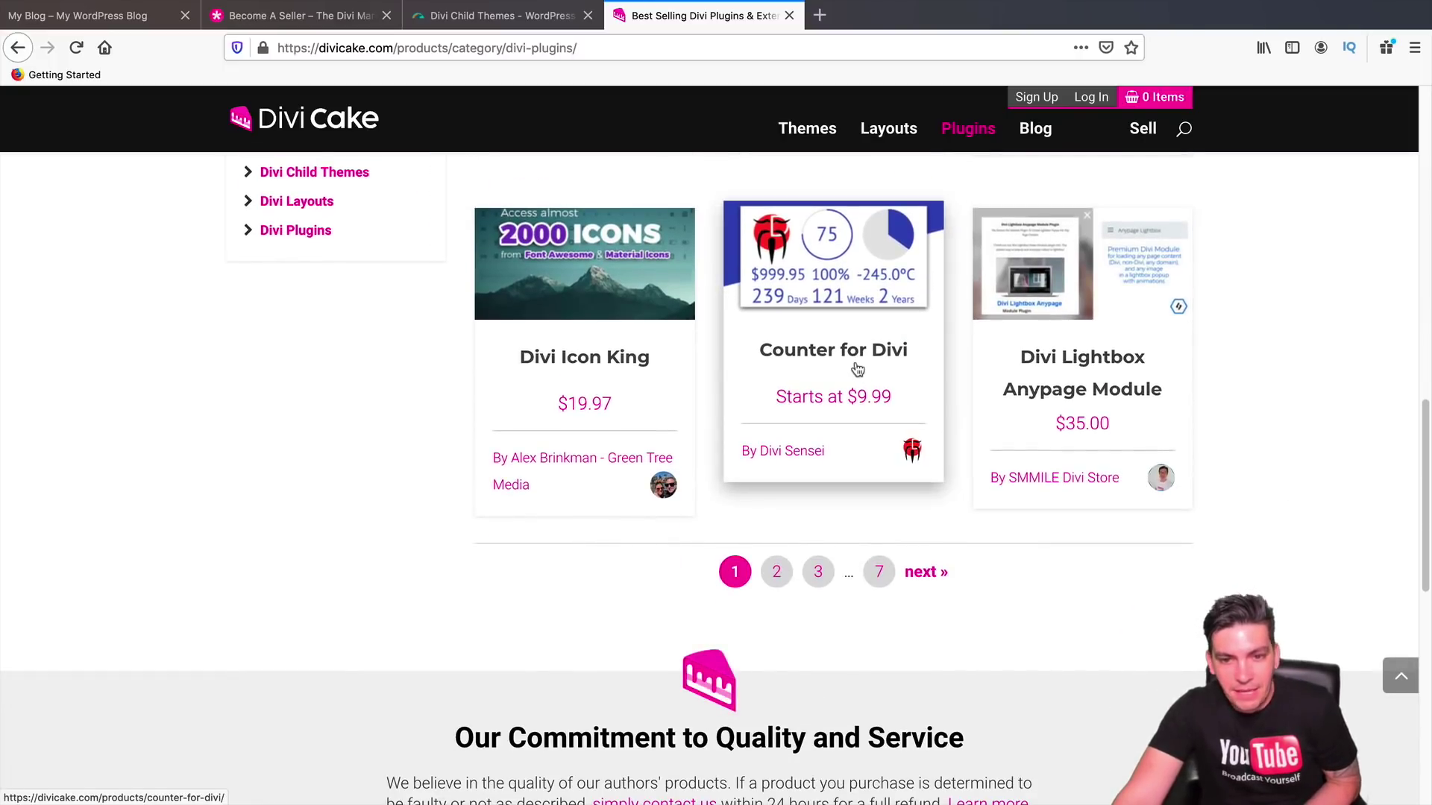
Step: Go to page 2 of 7 of the plugin listing and browse it, including Divi Mega Menu
left_click(777, 570)
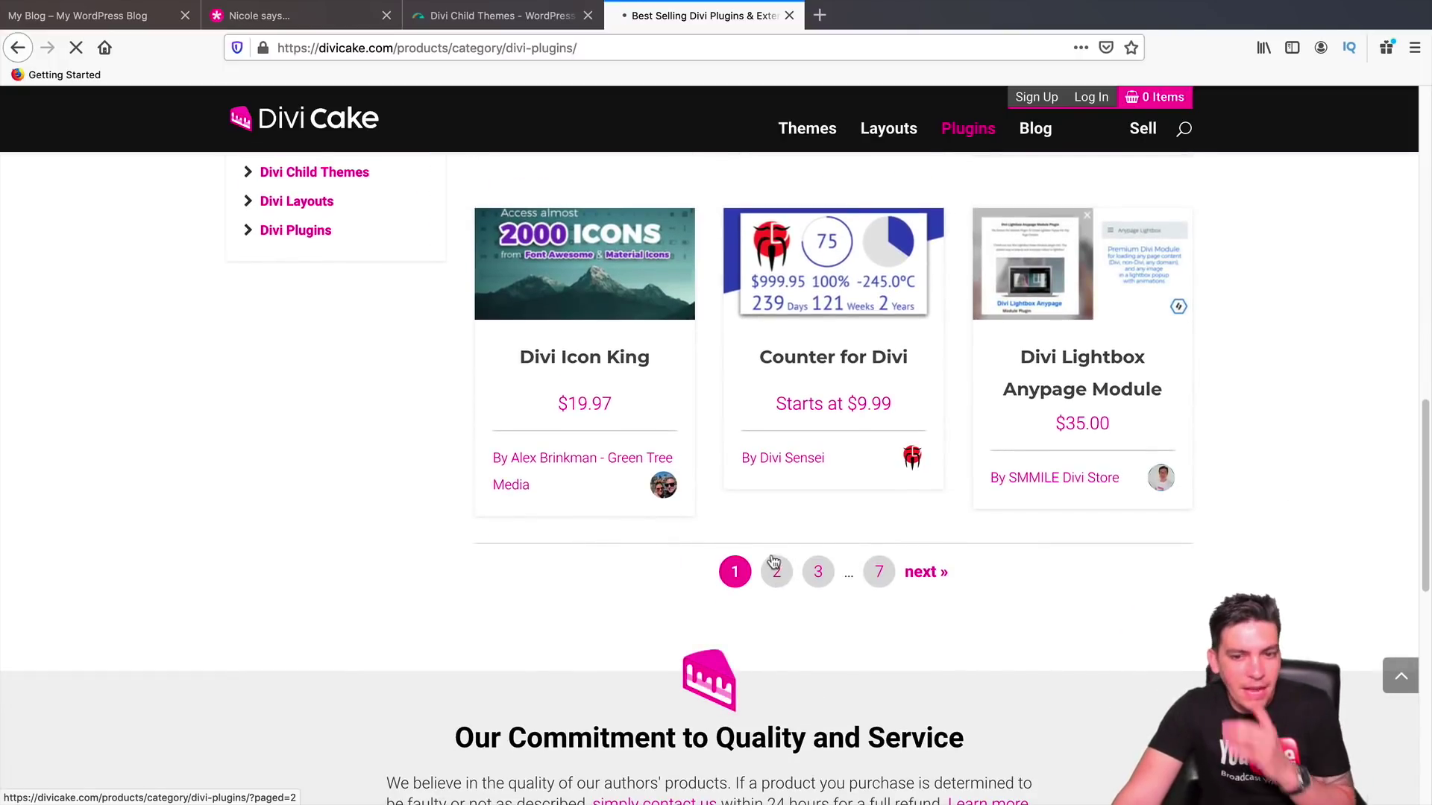
scroll(776, 531, "down", 3)
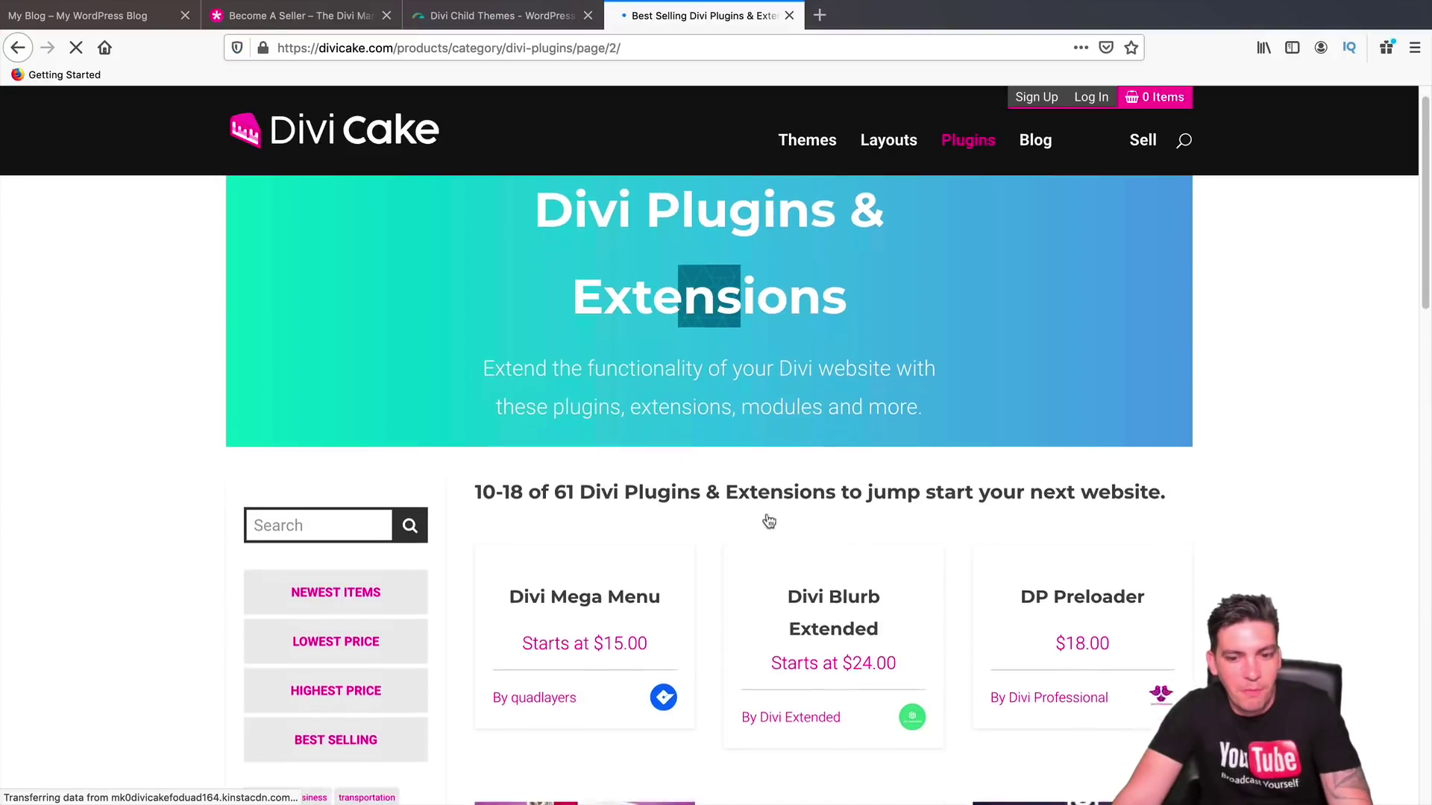
scroll(770, 531, "down", 2)
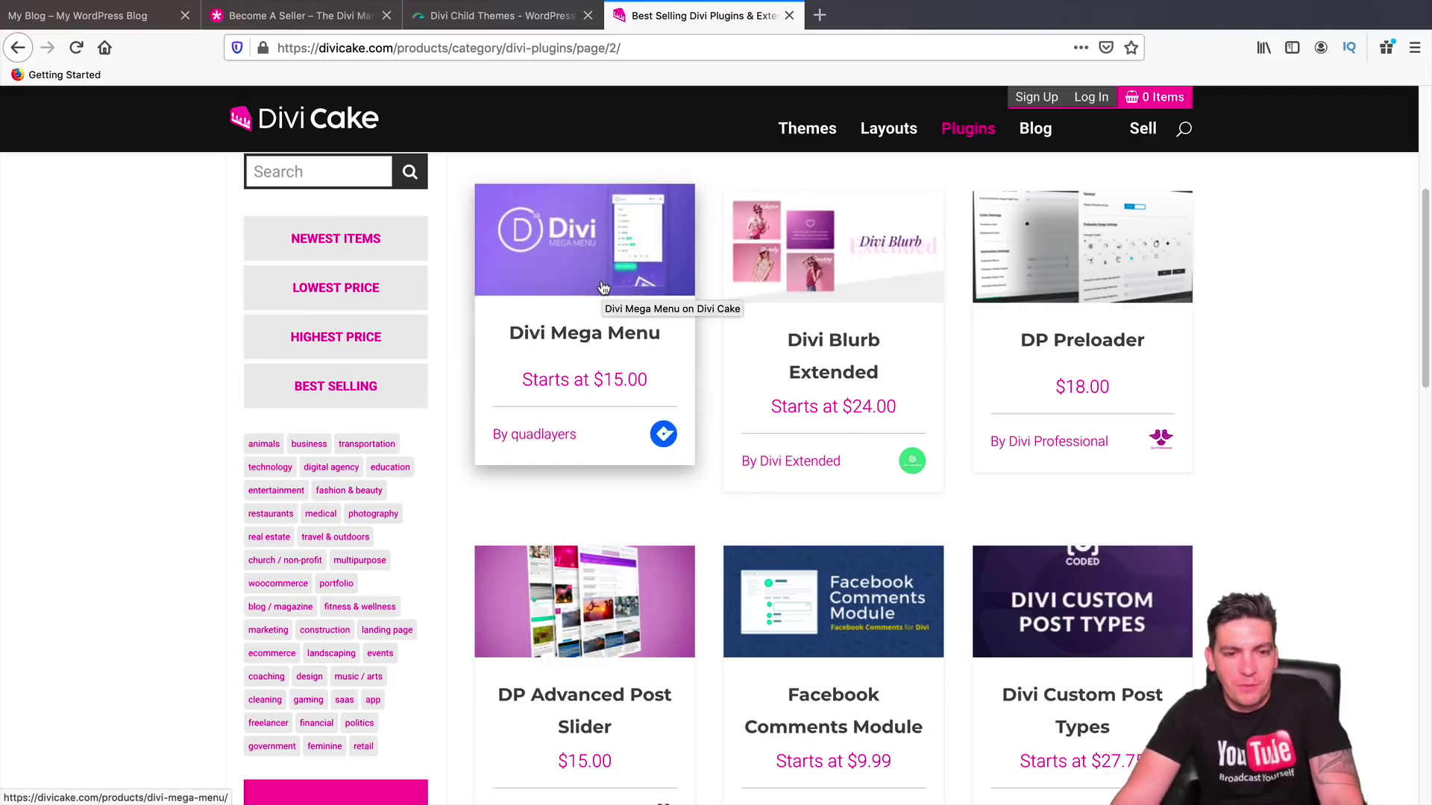
scroll(618, 371, "down", 3)
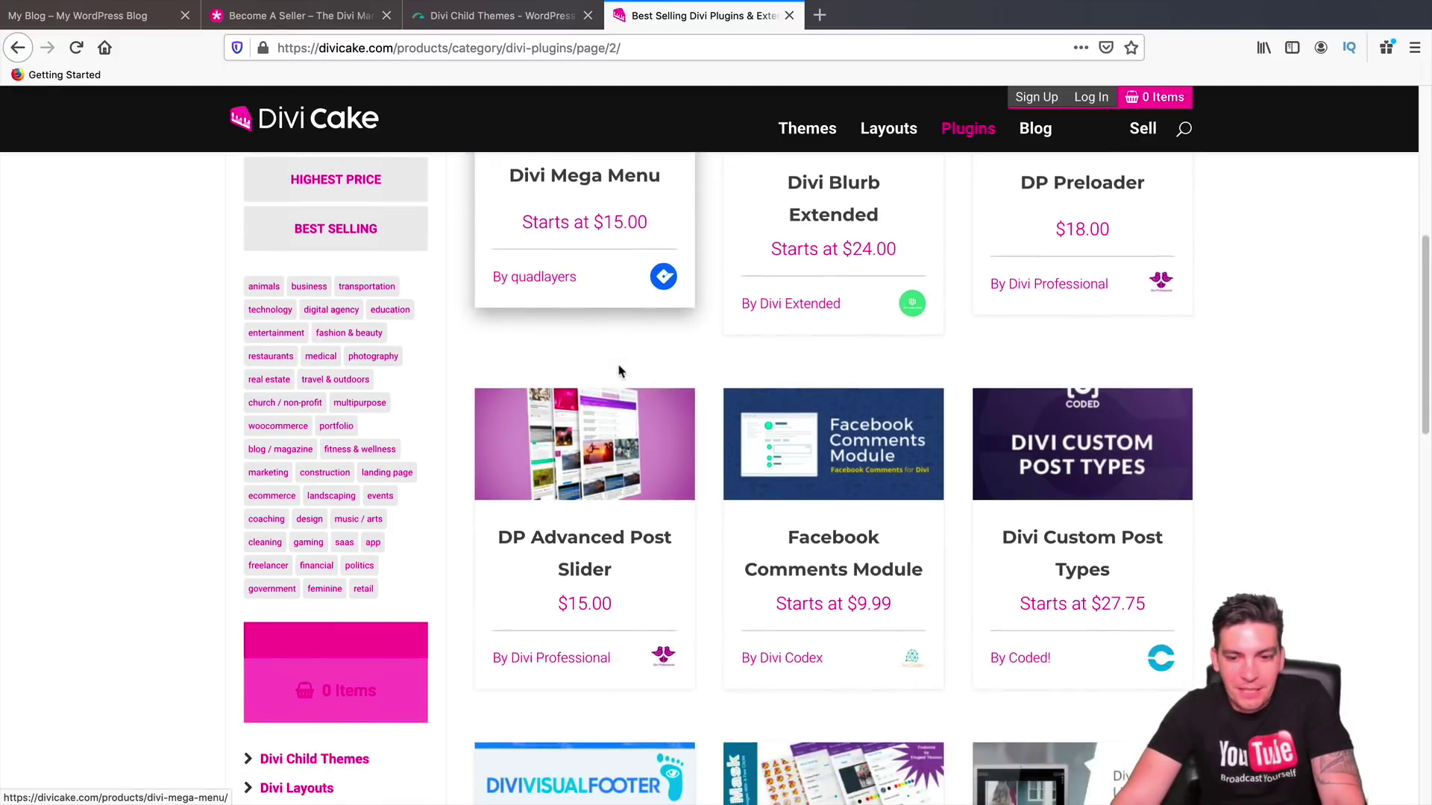
scroll(618, 370, "down", 6)
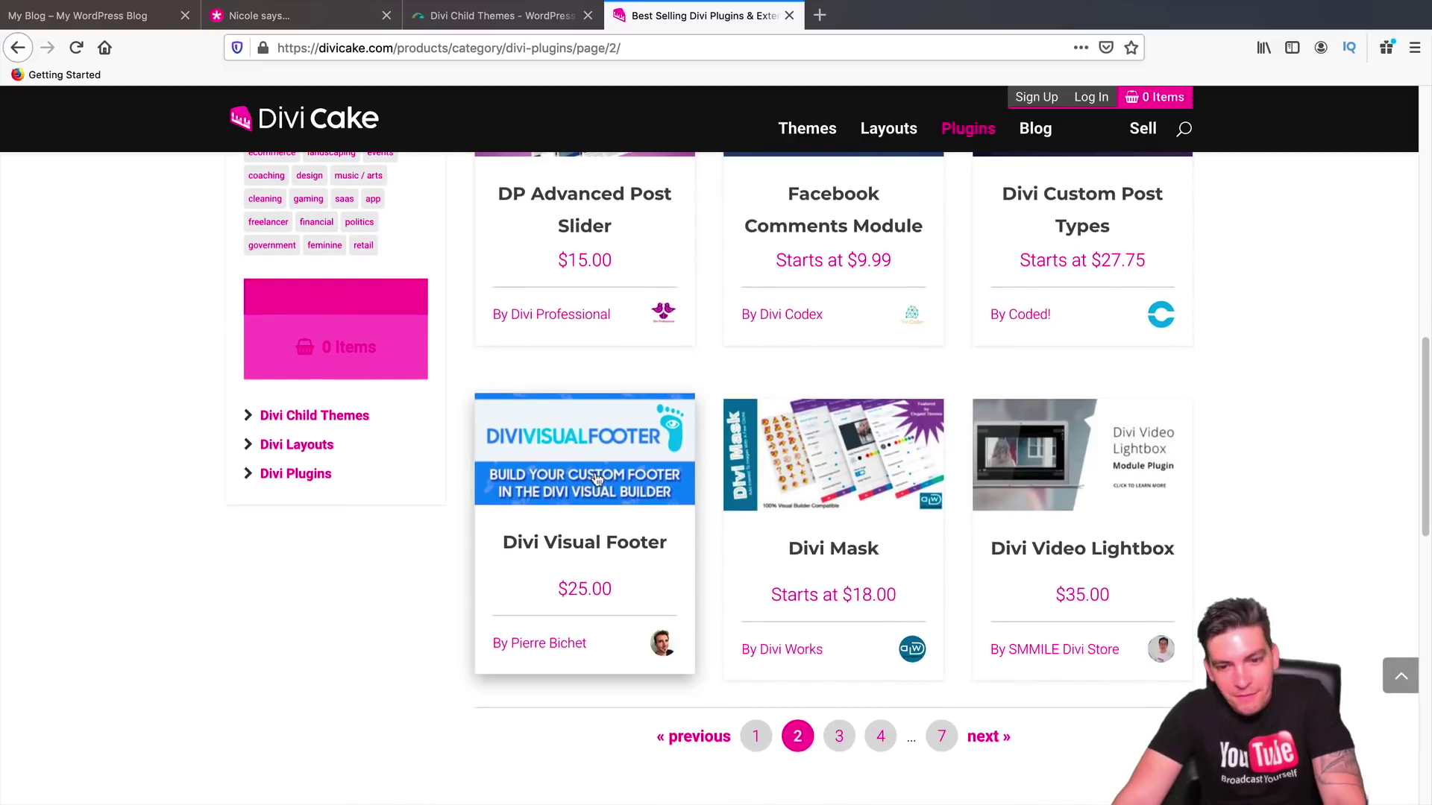
scroll(1071, 454, "up", 2)
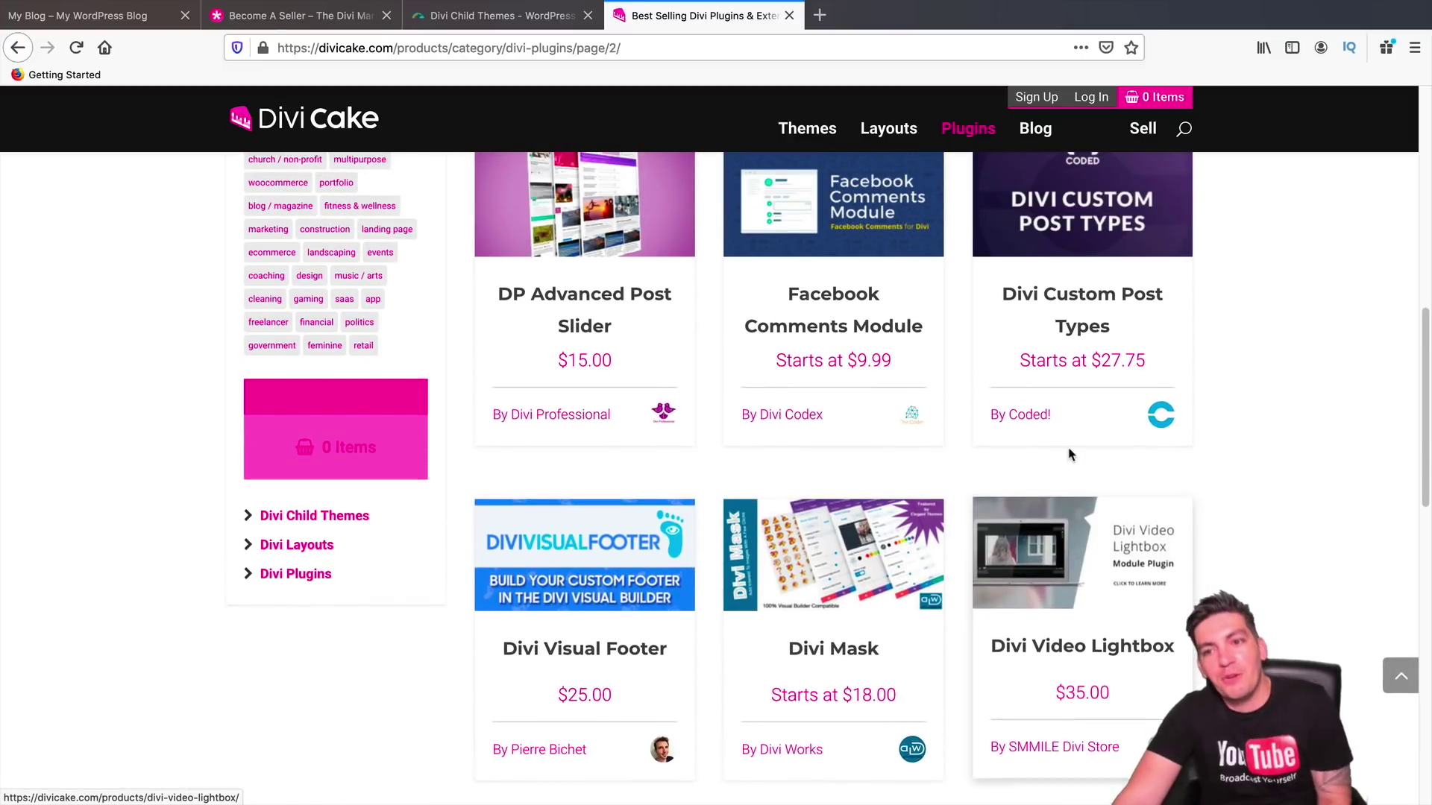
scroll(1081, 488, "up", 5)
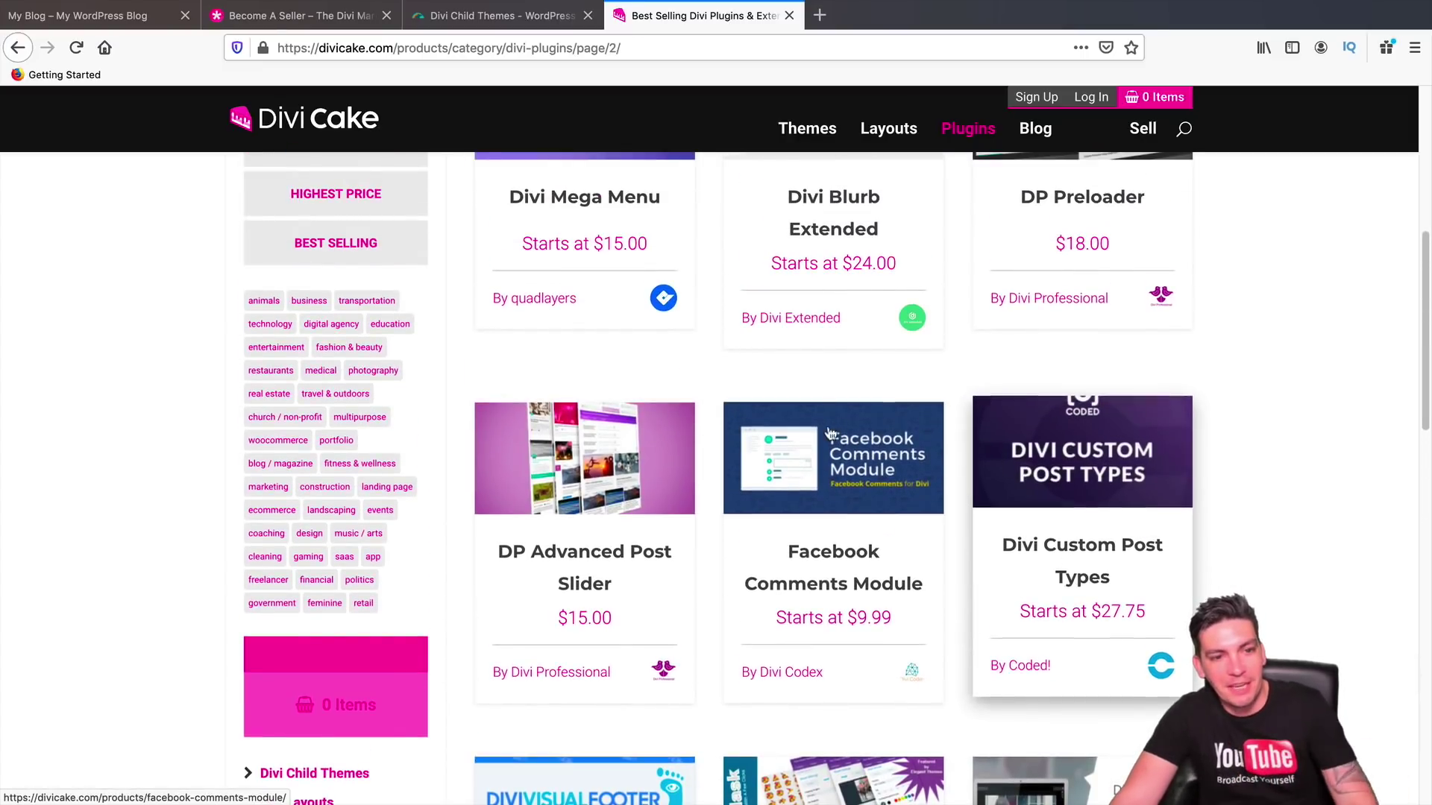
Step: Return to the Divi Brewing page and scroll down to About Divi Brewing Co. and back to the Pour Proudly hero
left_click(492, 16)
left_click(339, 19)
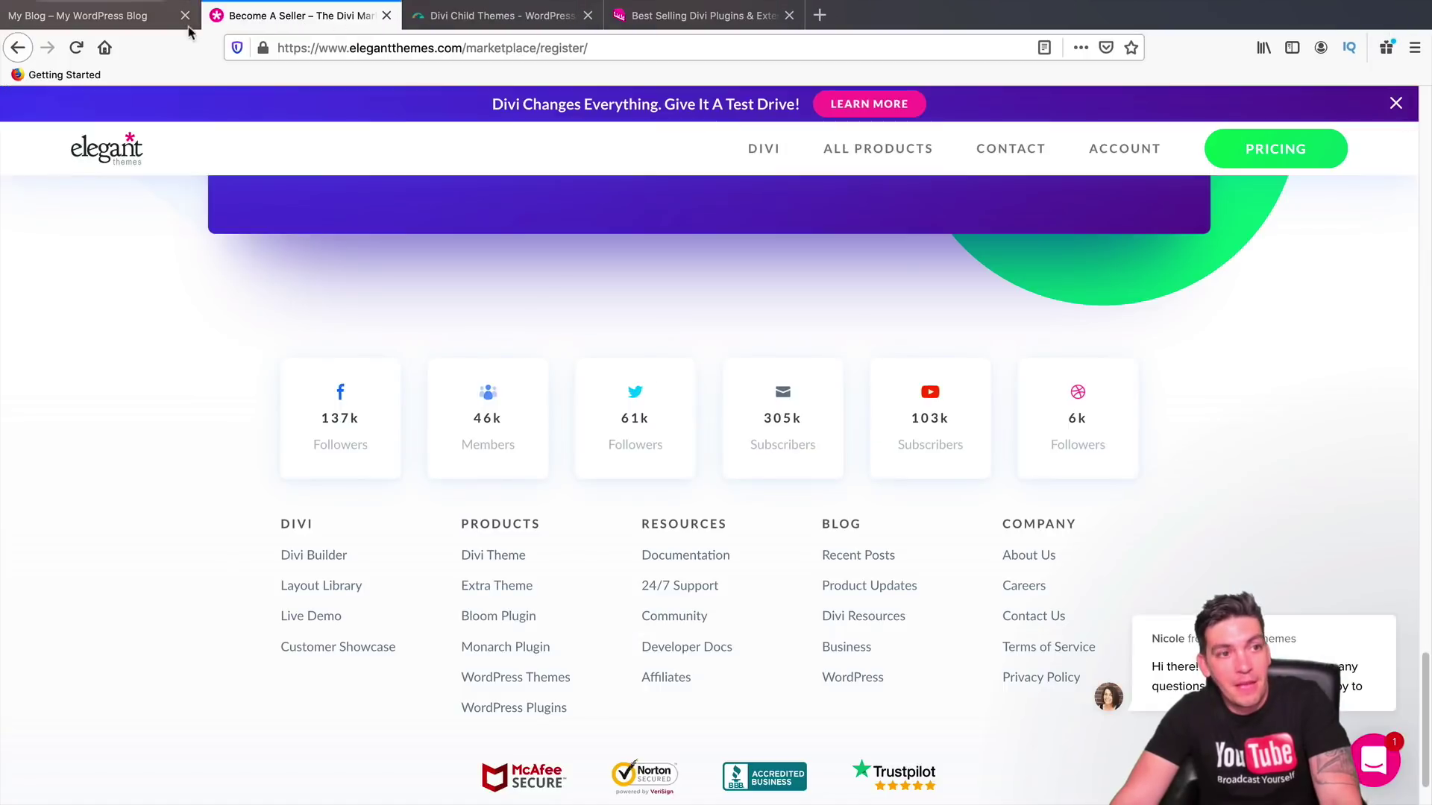
left_click(140, 18)
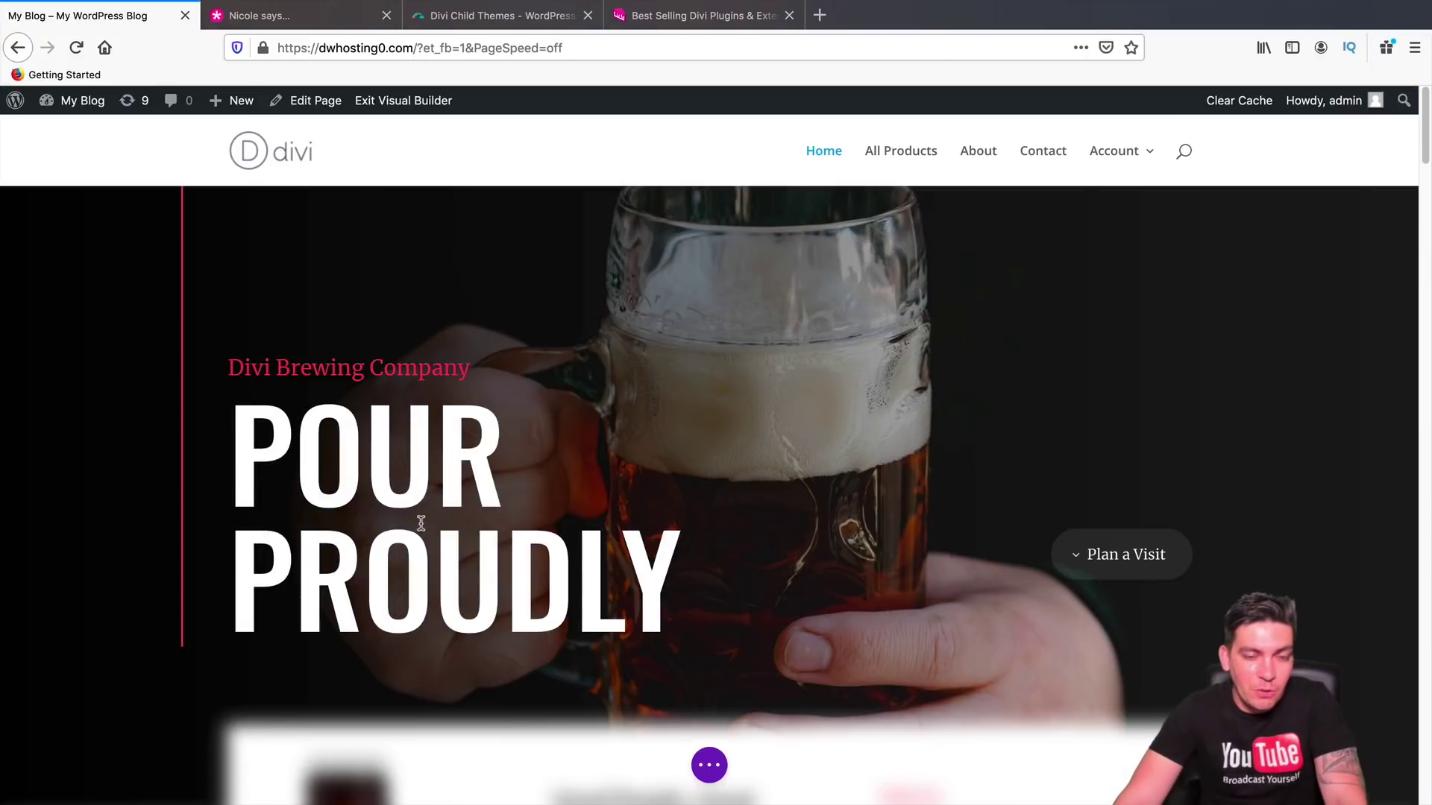
scroll(421, 524, "down", 7)
scroll(425, 497, "down", 2)
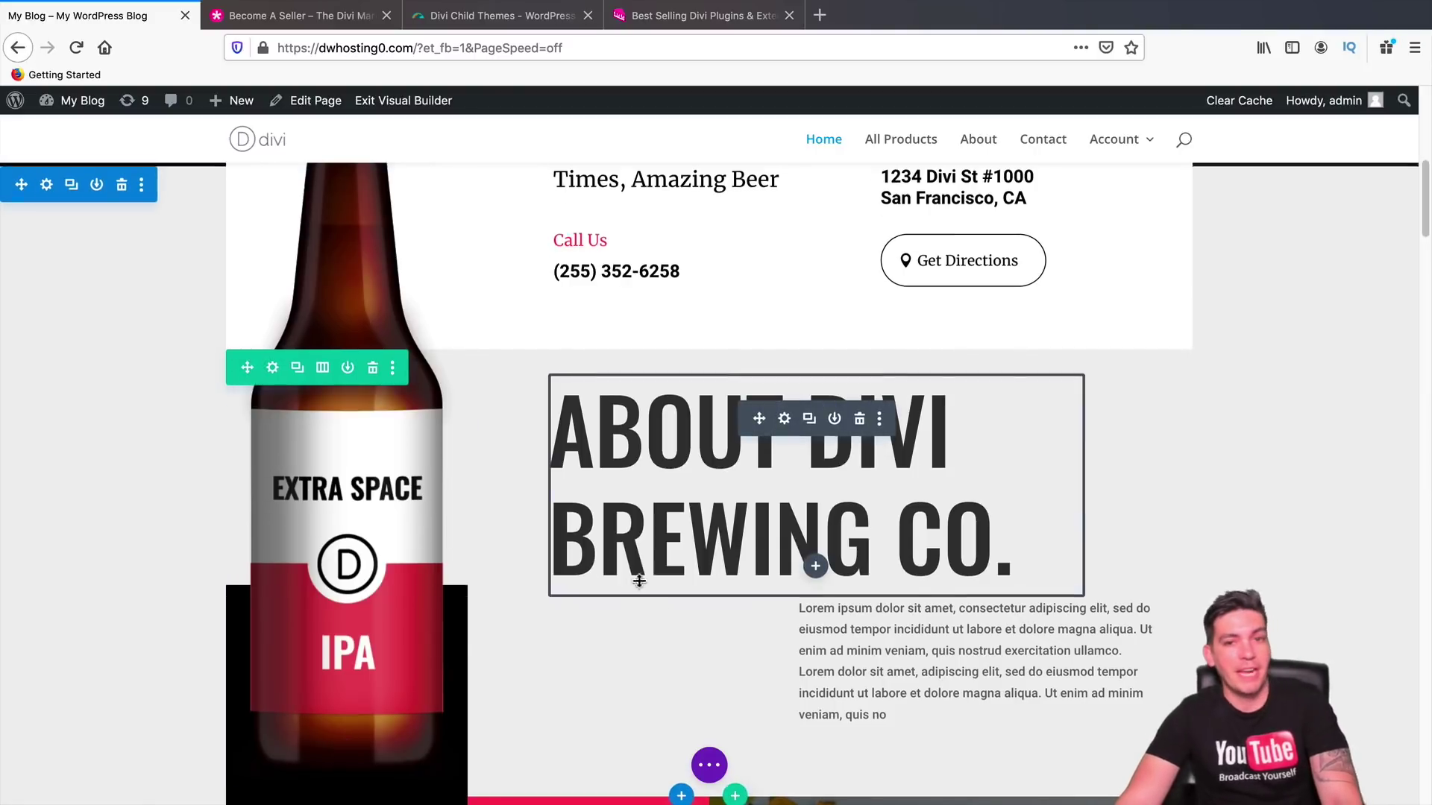
scroll(639, 581, "up", 9)
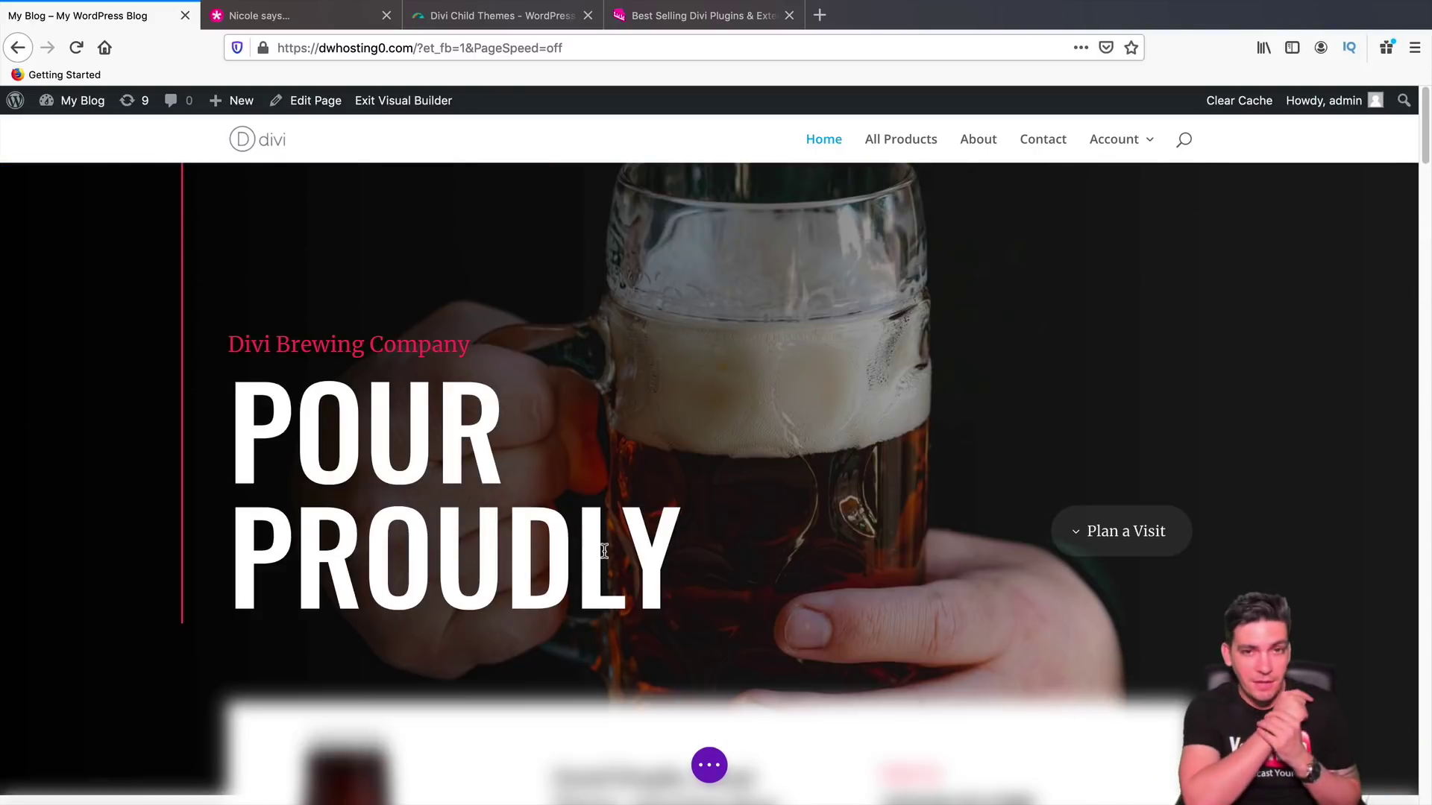